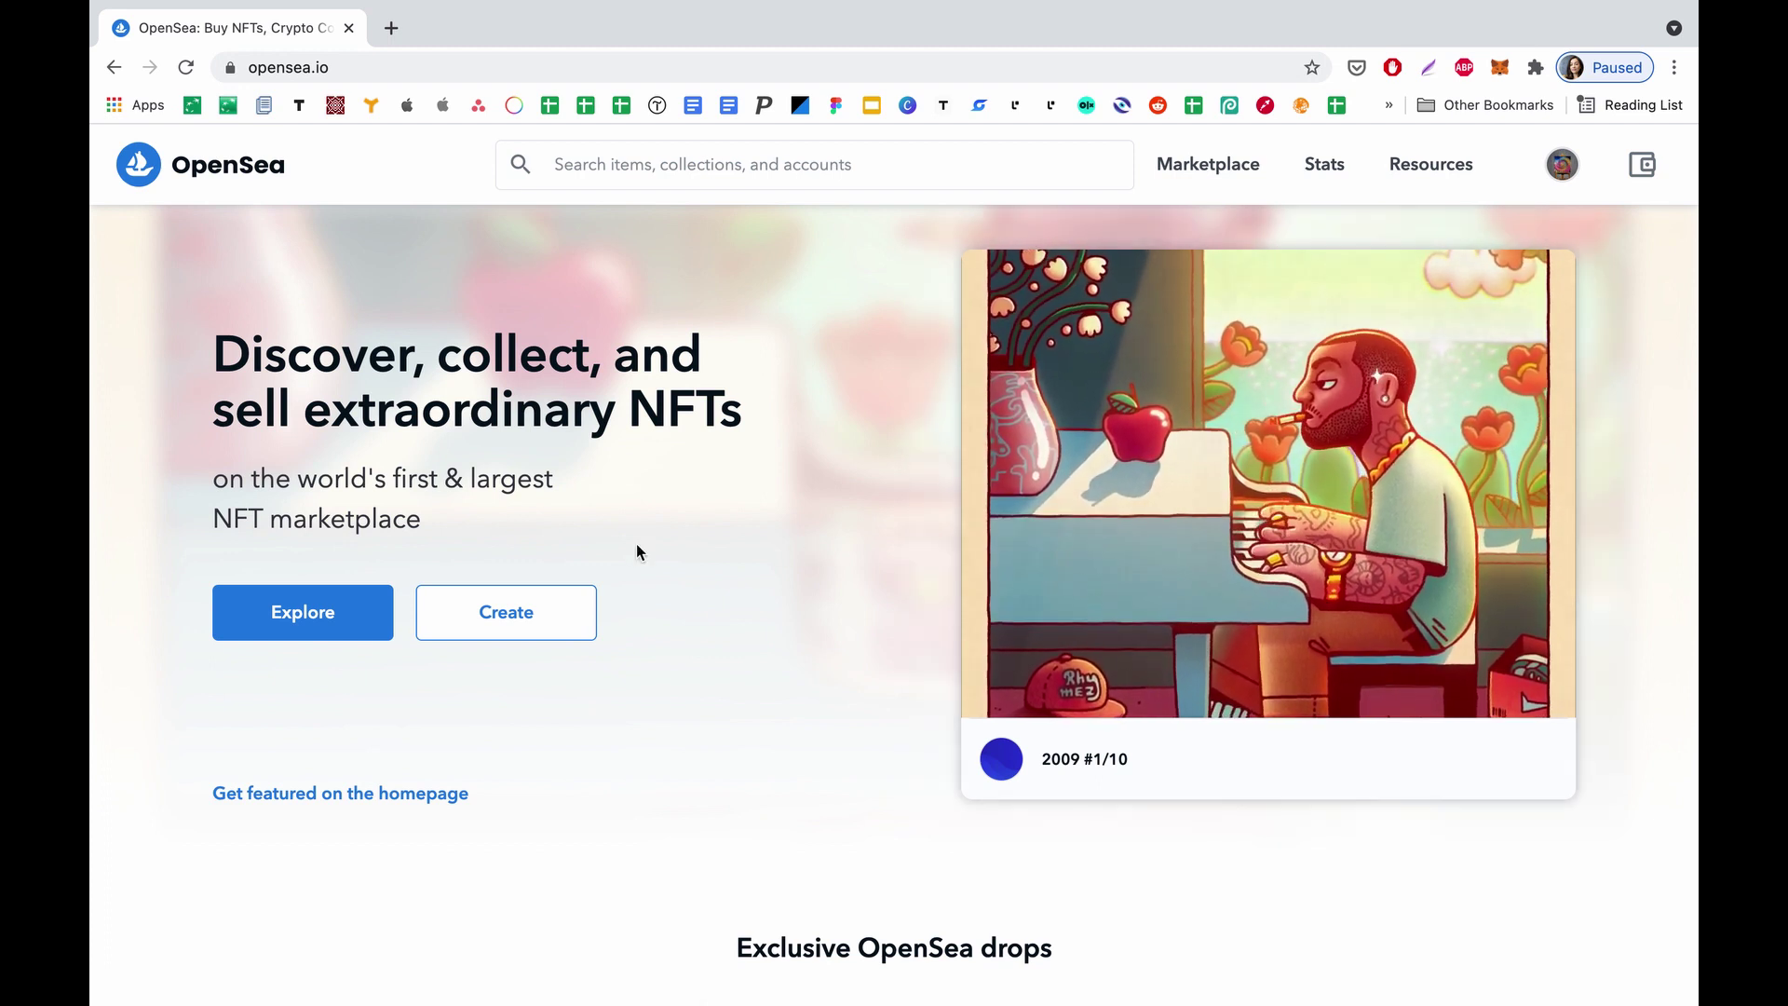
Step: Go from the home page's Create to My Collections and start a new collection
click(517, 632)
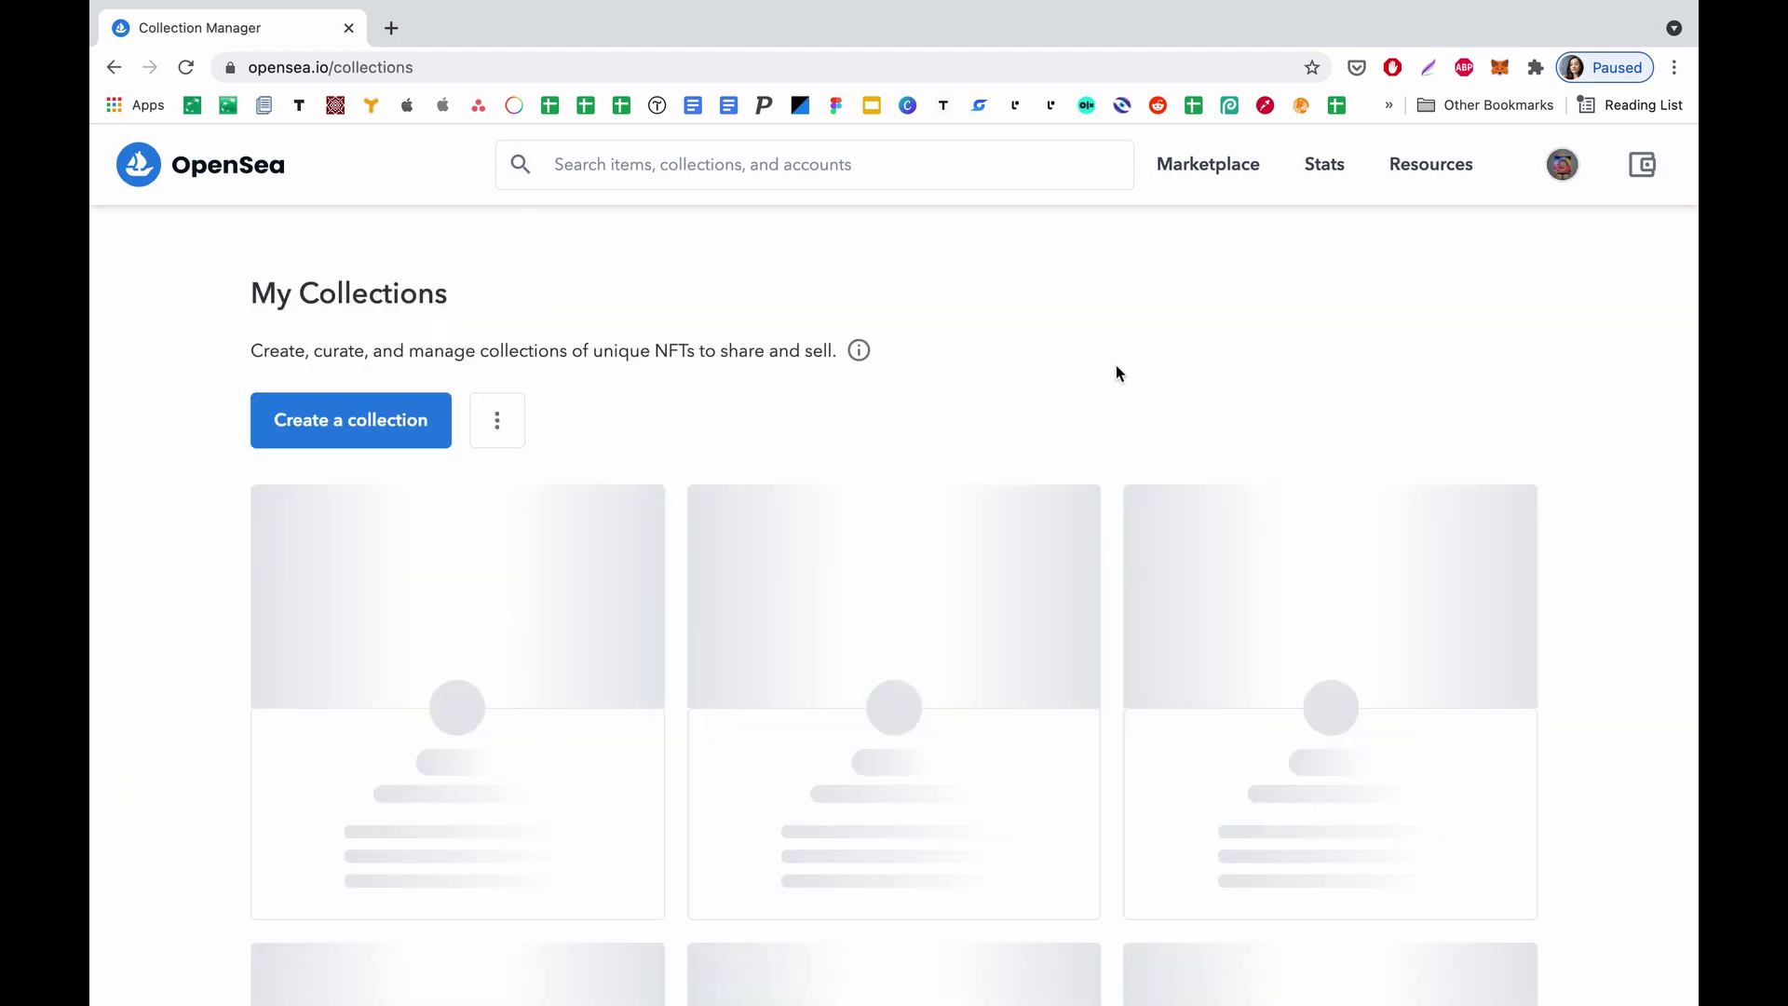
mouse_move(1563, 165)
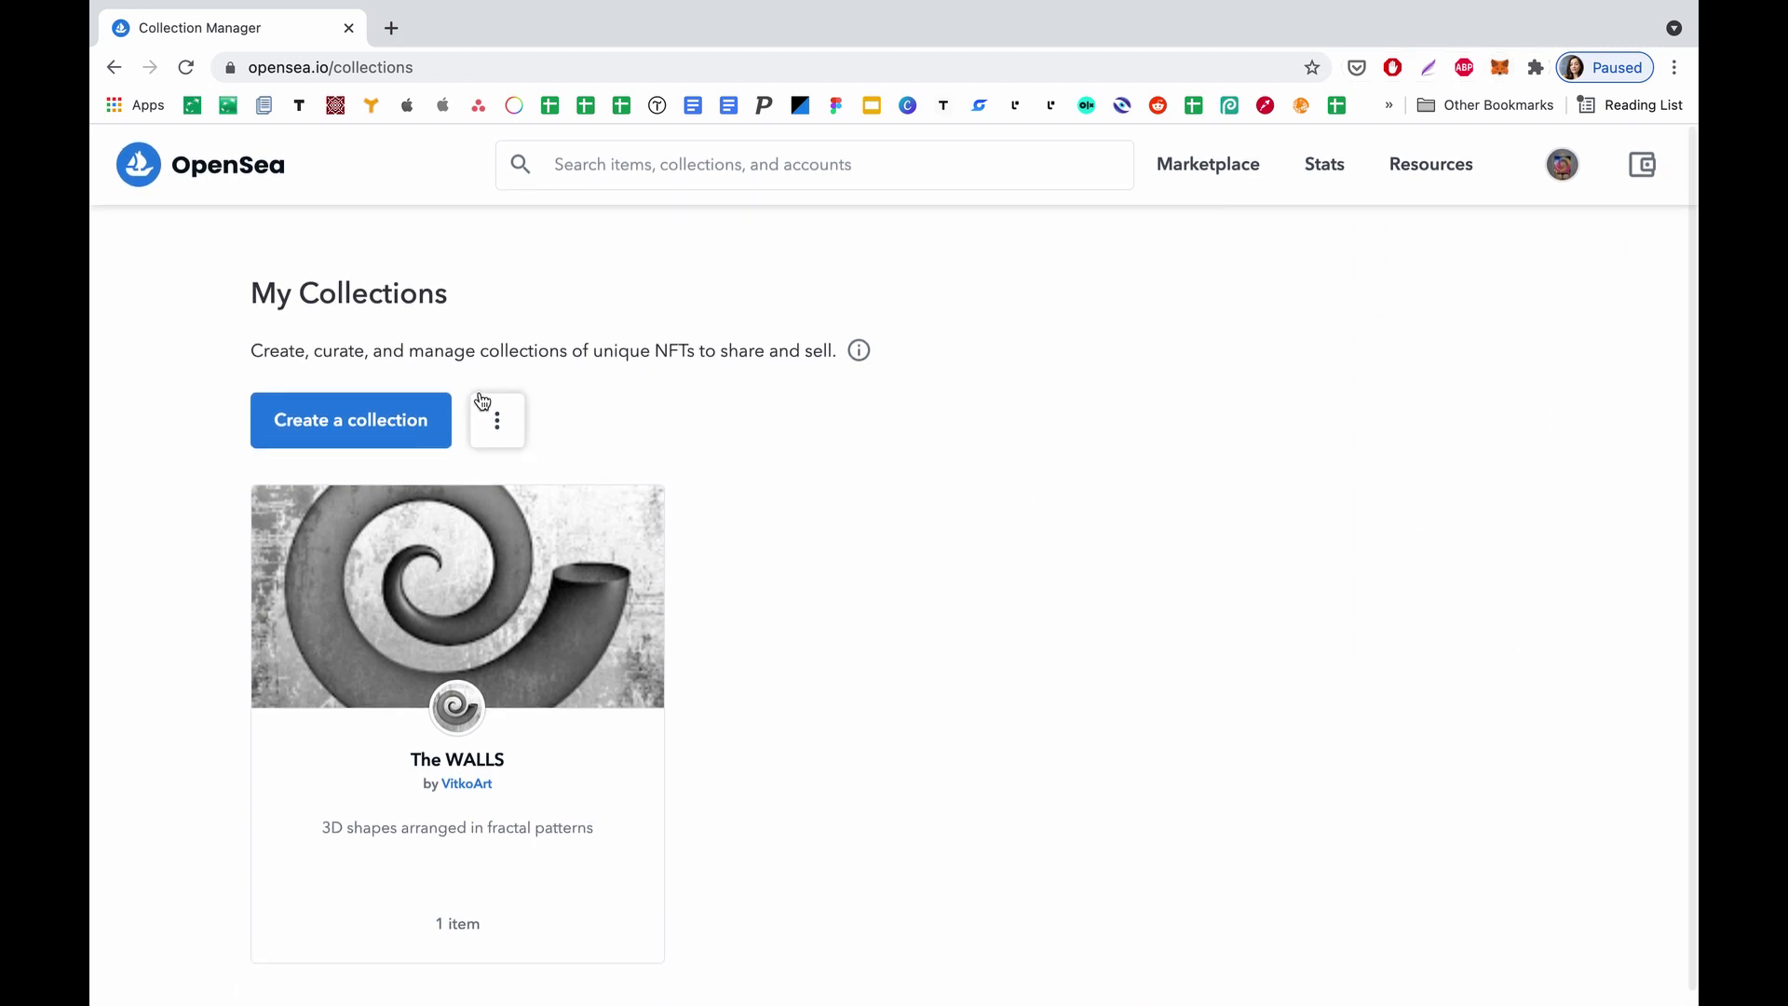
click(365, 432)
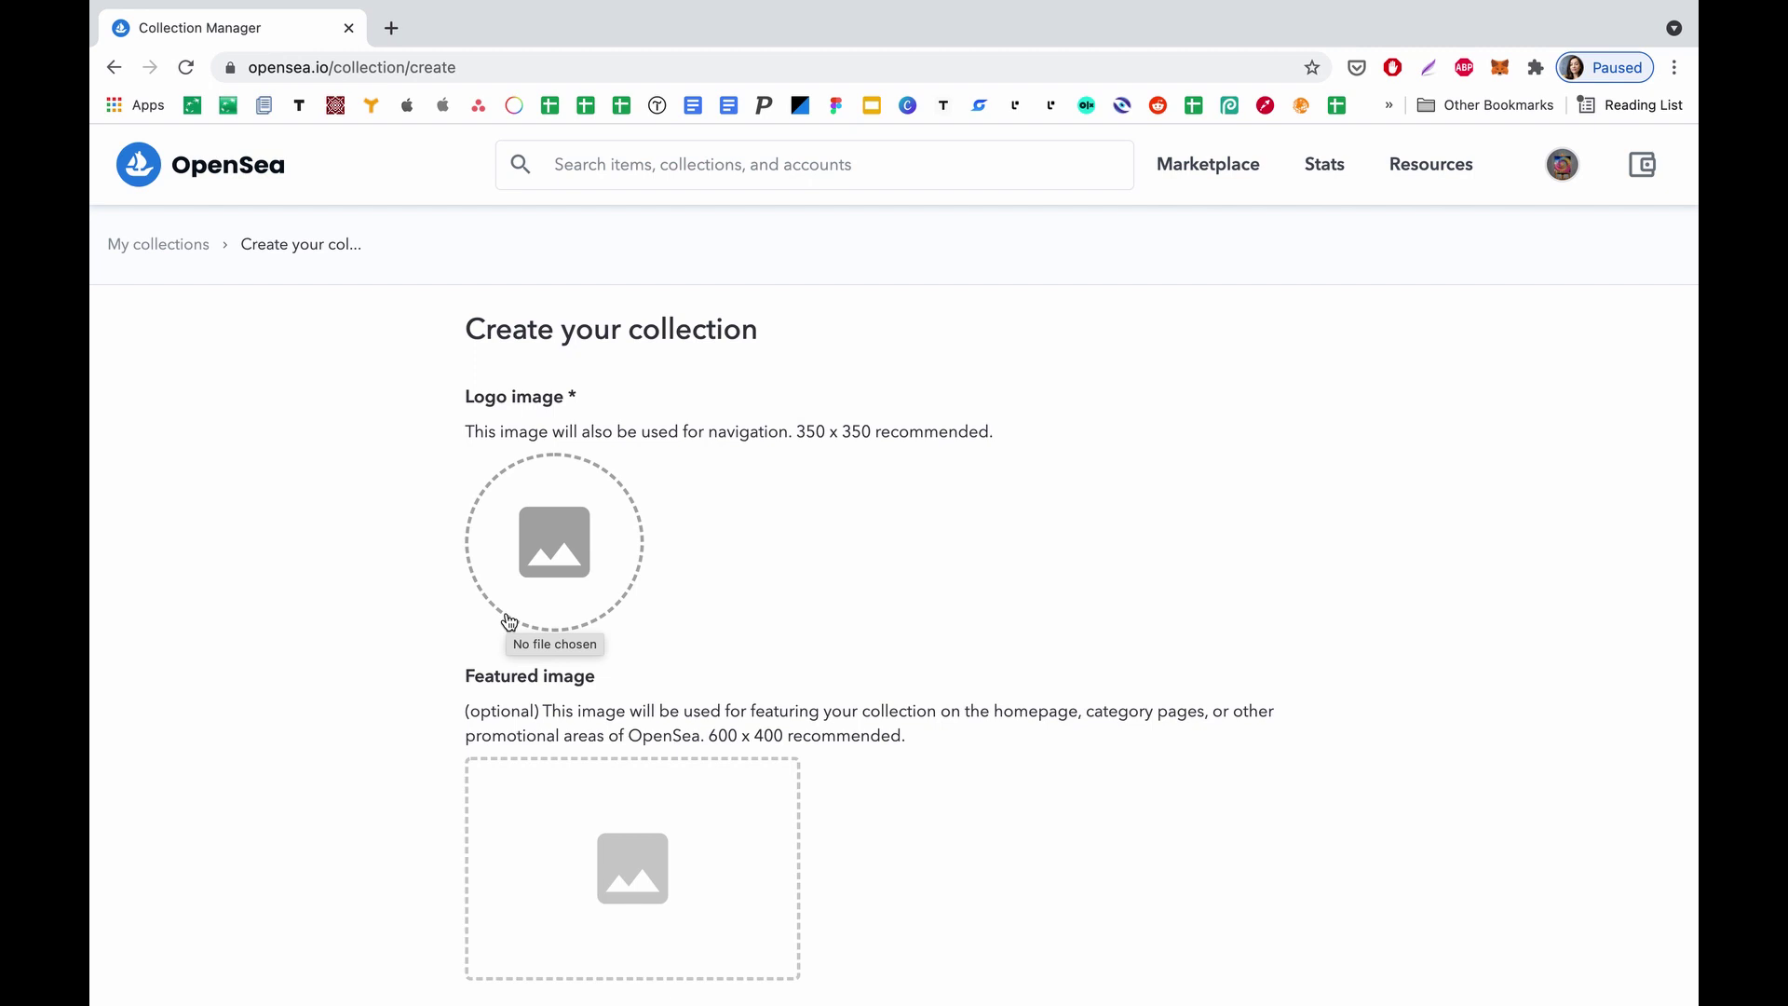
Step: Set the Daydreaming image from the Desktop as the collection logo
click(556, 581)
click(726, 380)
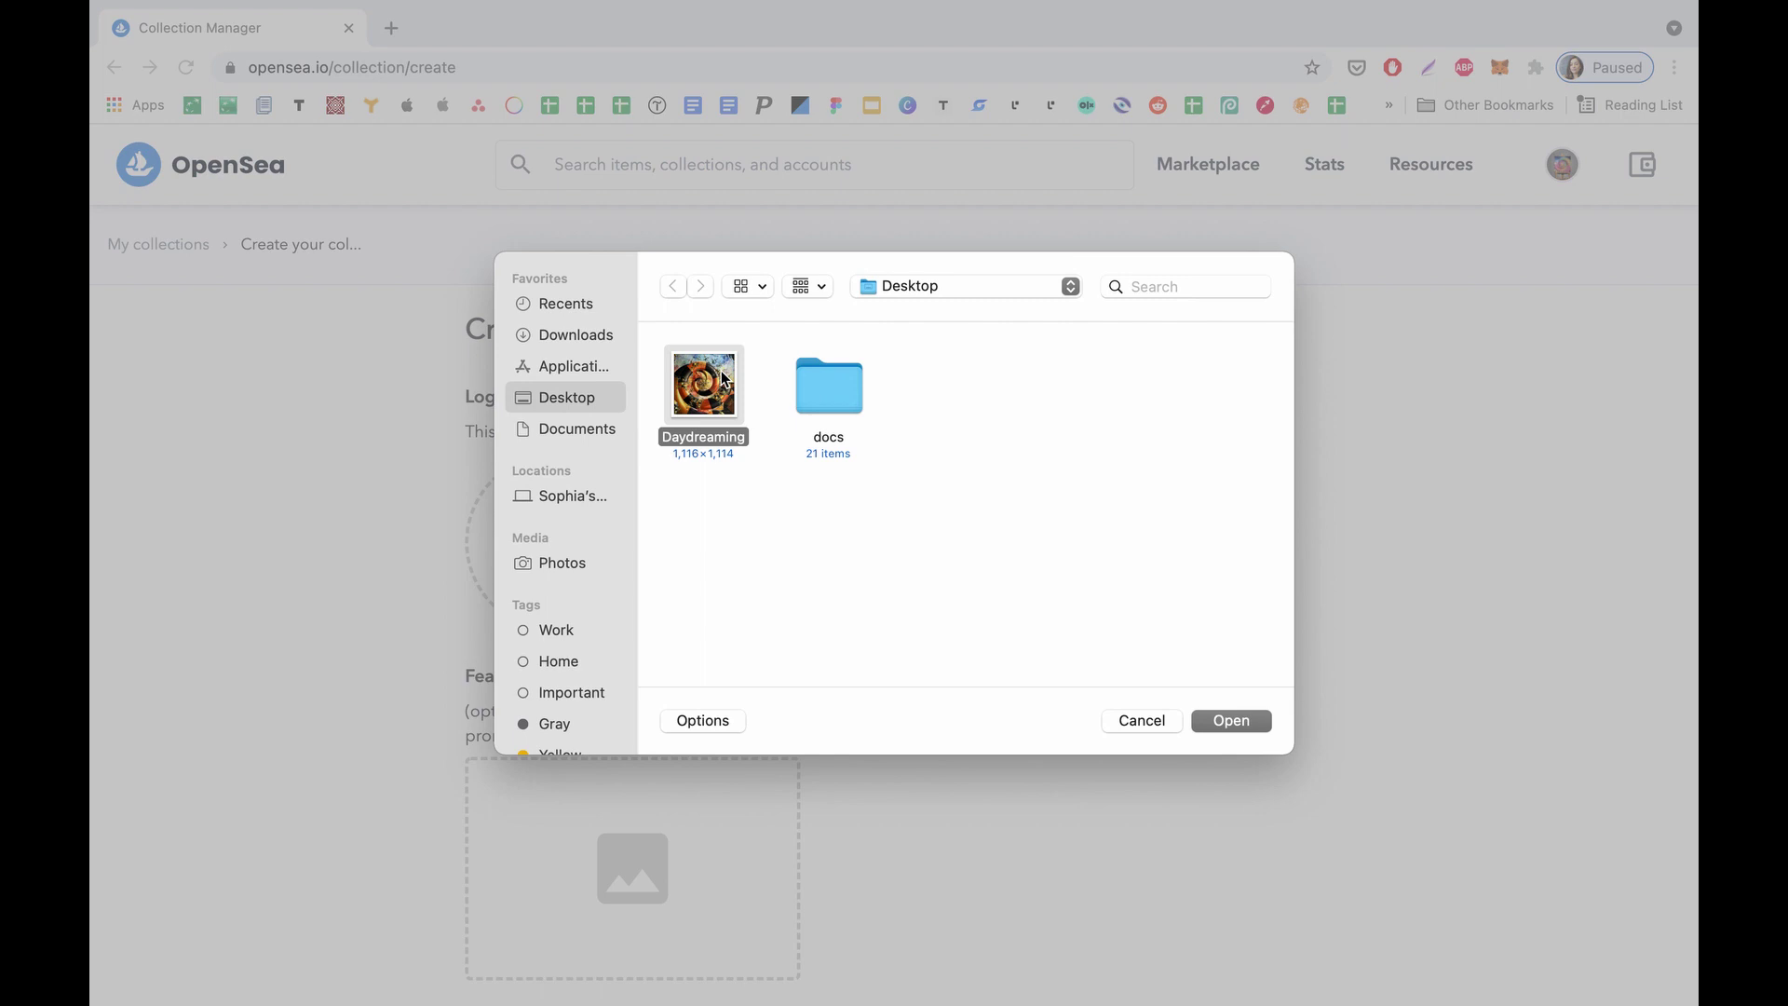
click(1219, 722)
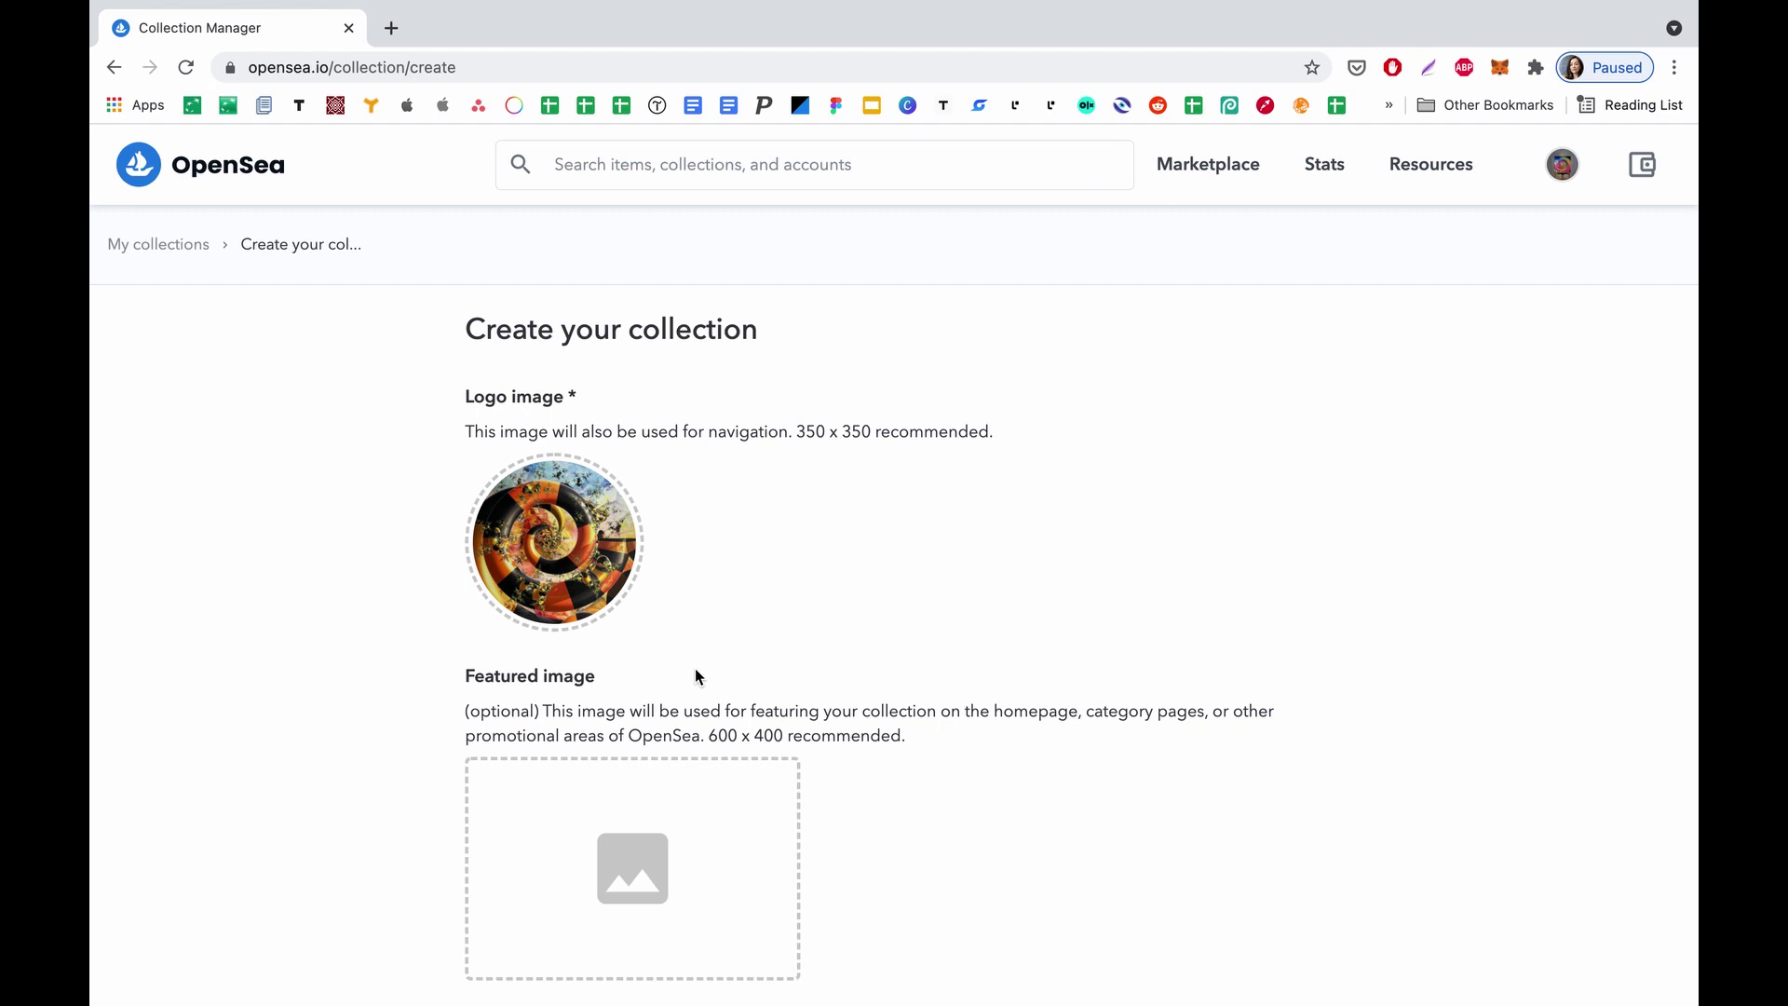
Step: Use the Daydreaming image as the collection's featured image
scroll(611, 618, down, 3)
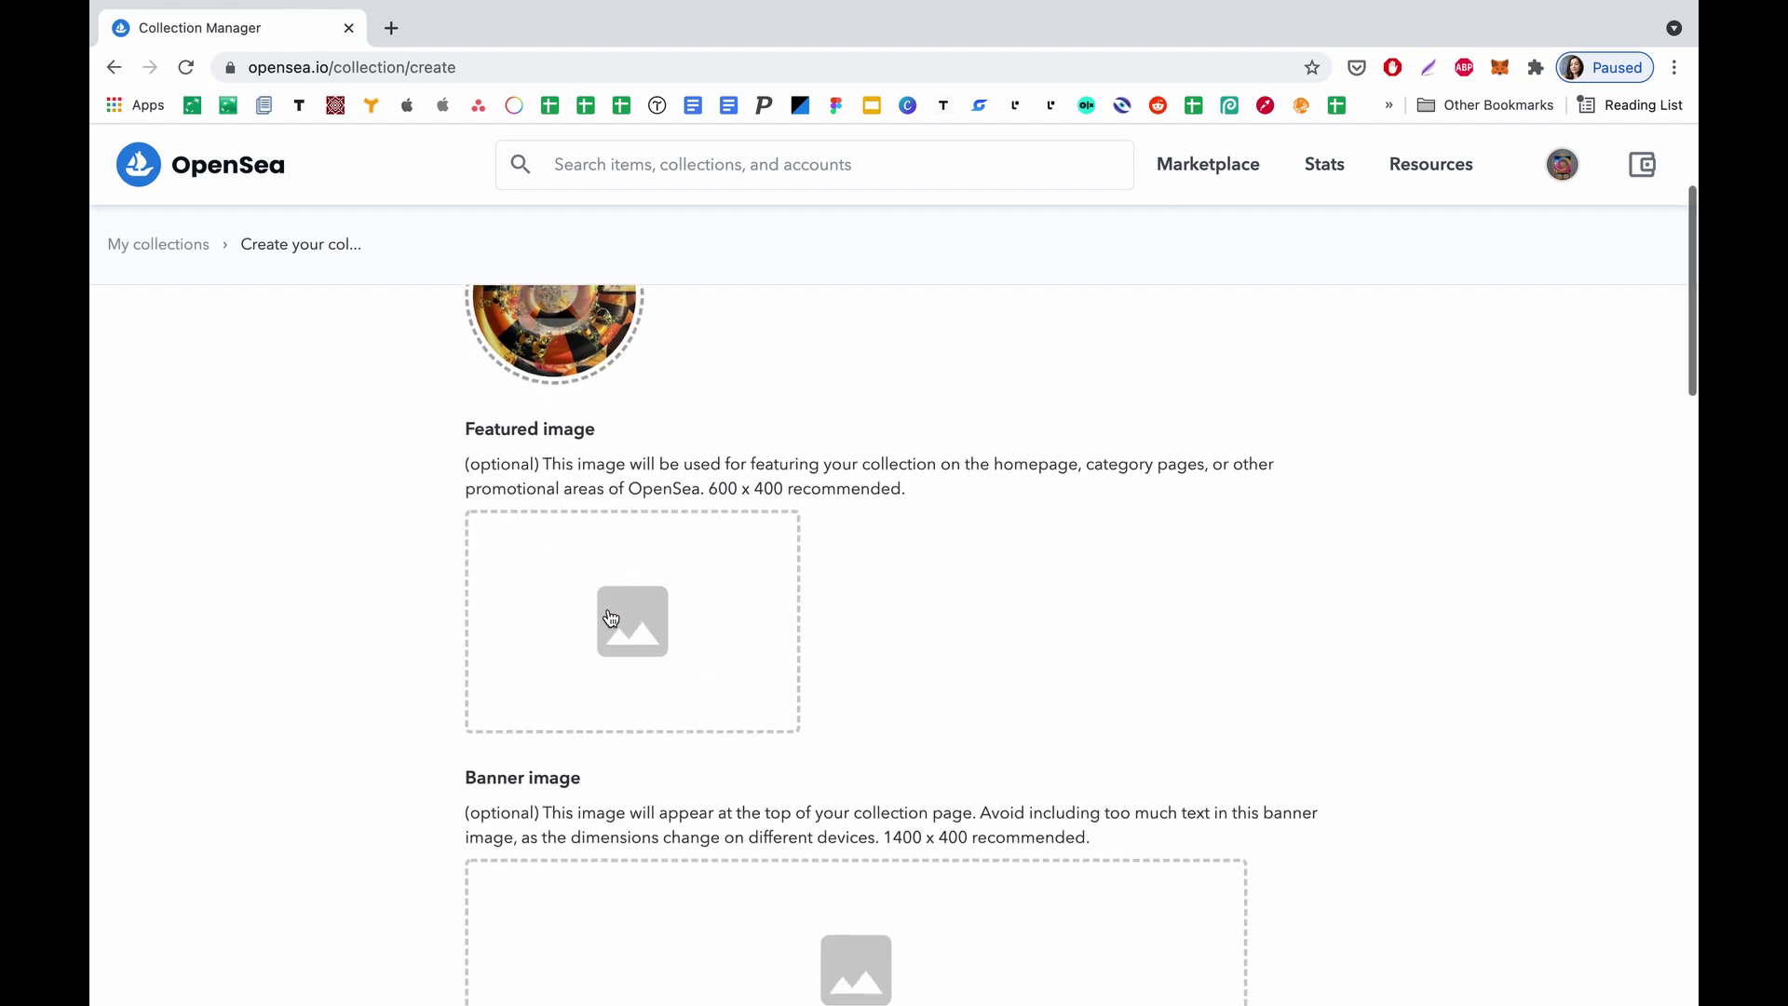
scroll(611, 618, up, 3)
scroll(611, 618, down, 3)
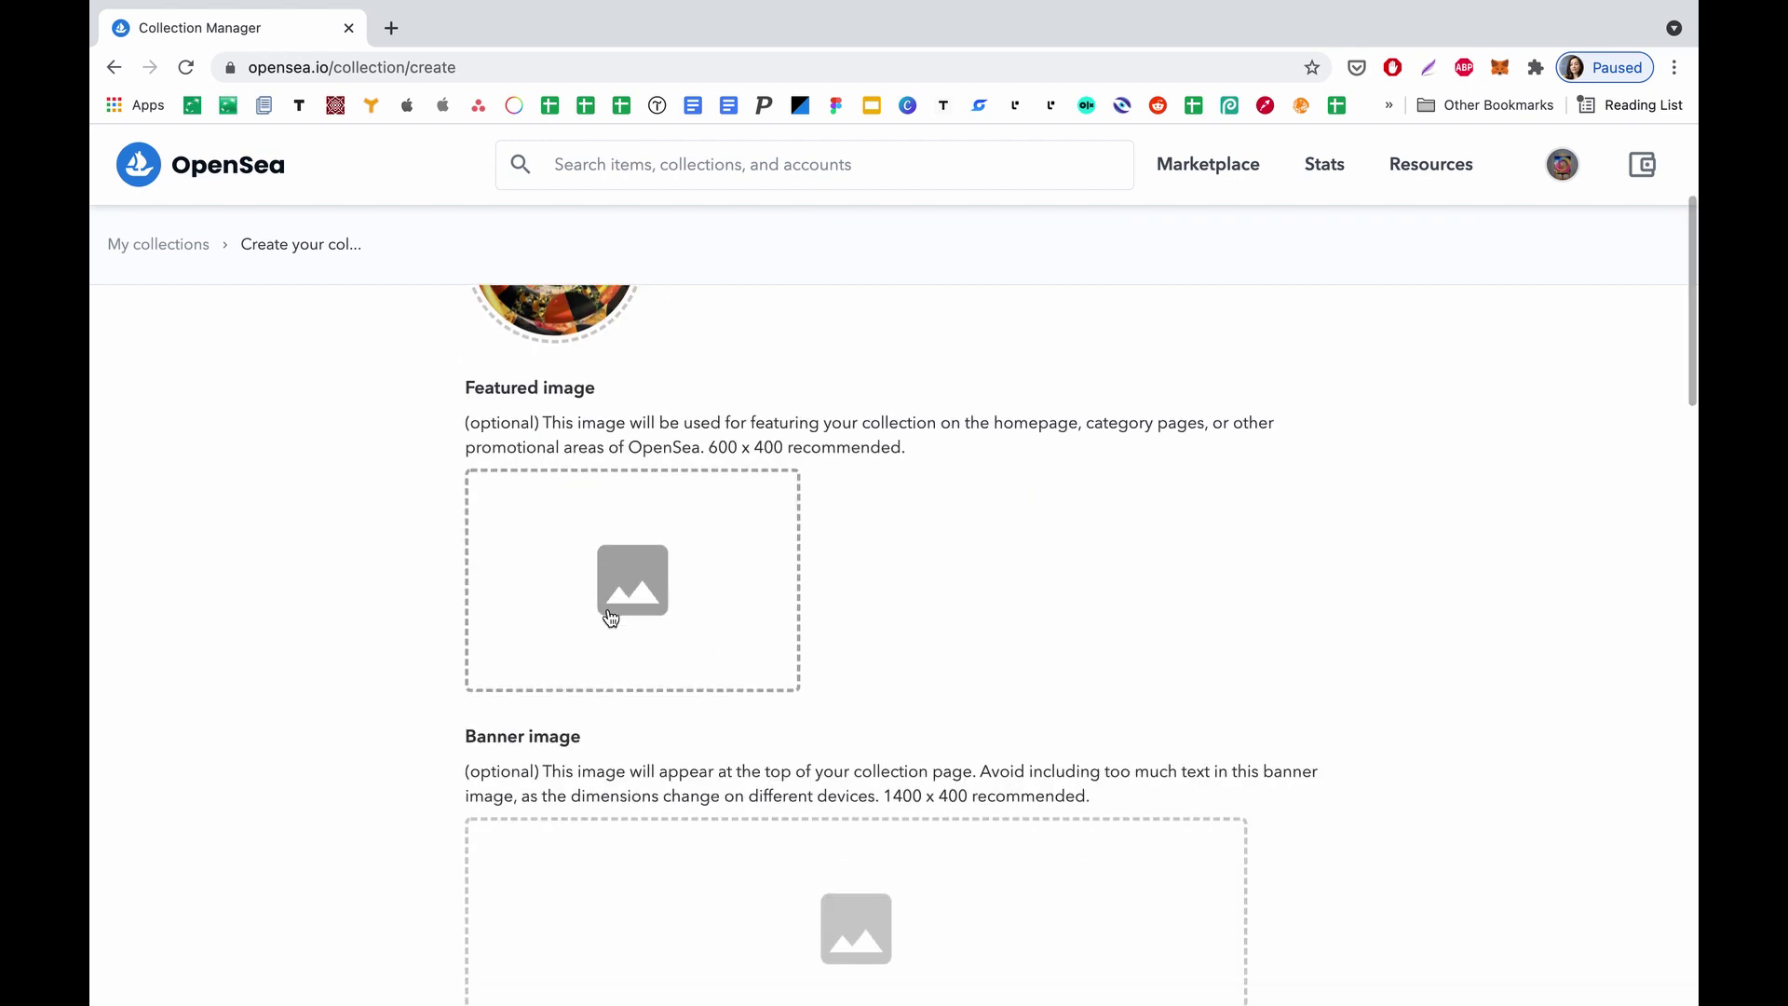
click(611, 619)
click(689, 410)
click(1226, 732)
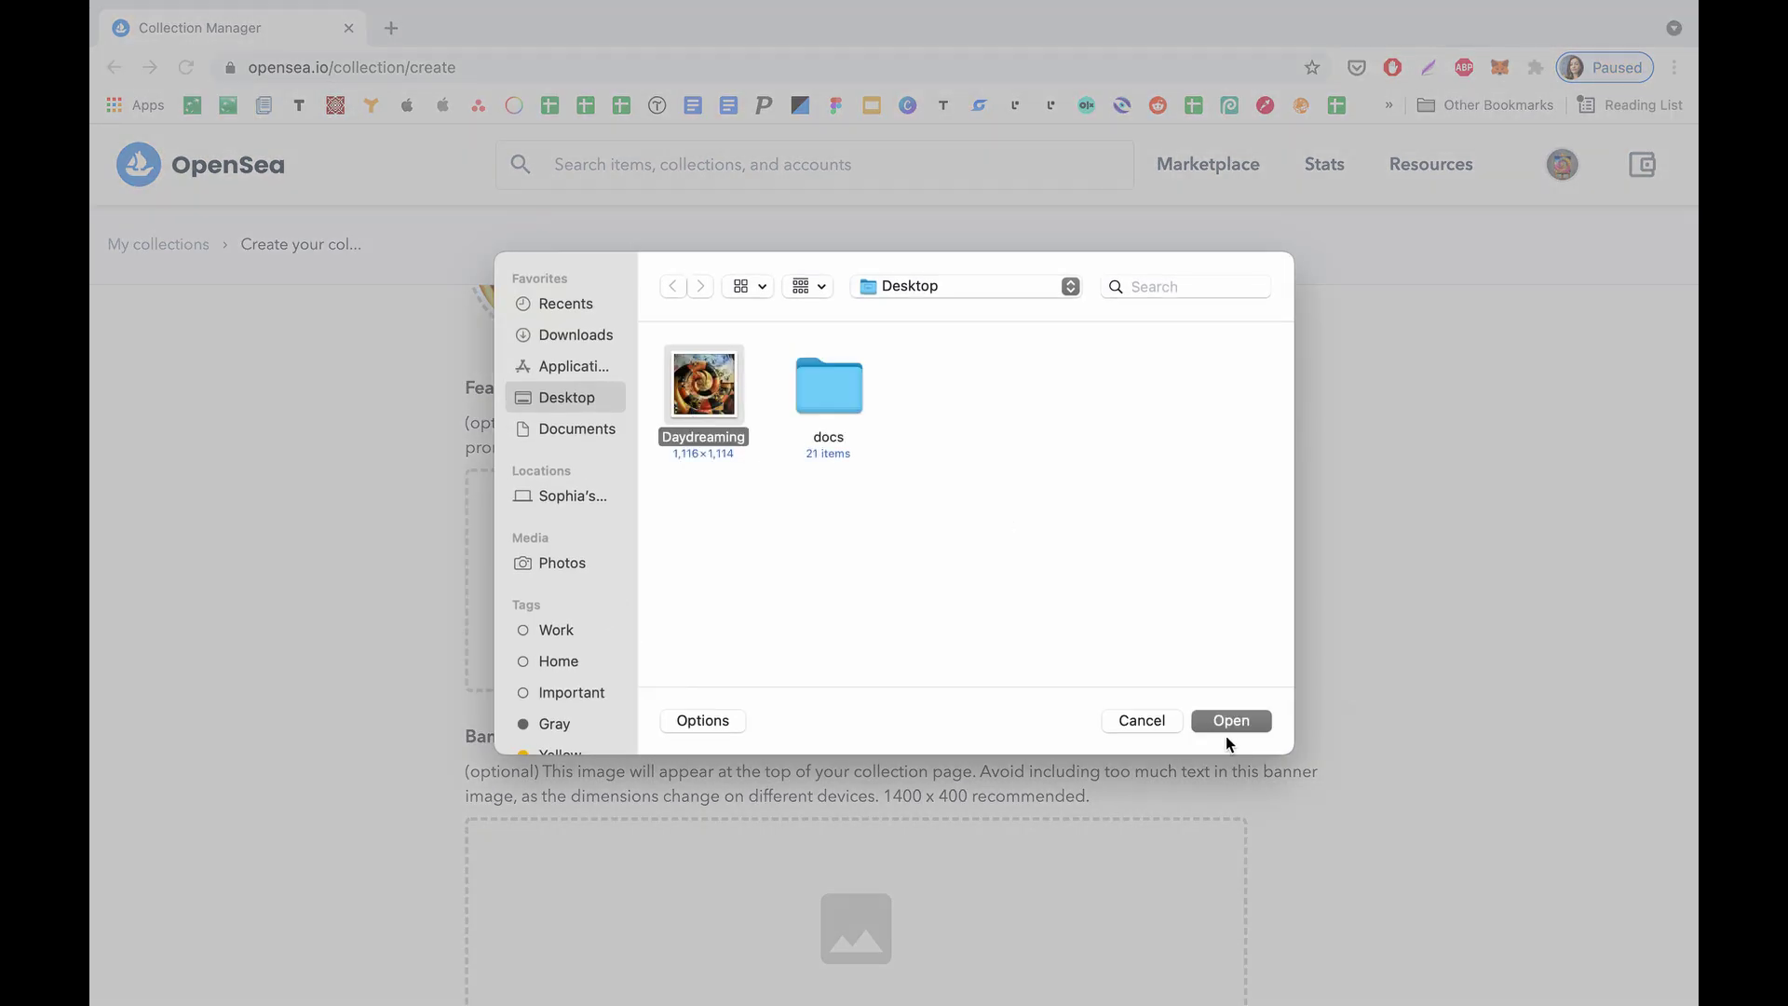
Step: Use the Daydreaming image as the collection's banner image
scroll(864, 759, down, 3)
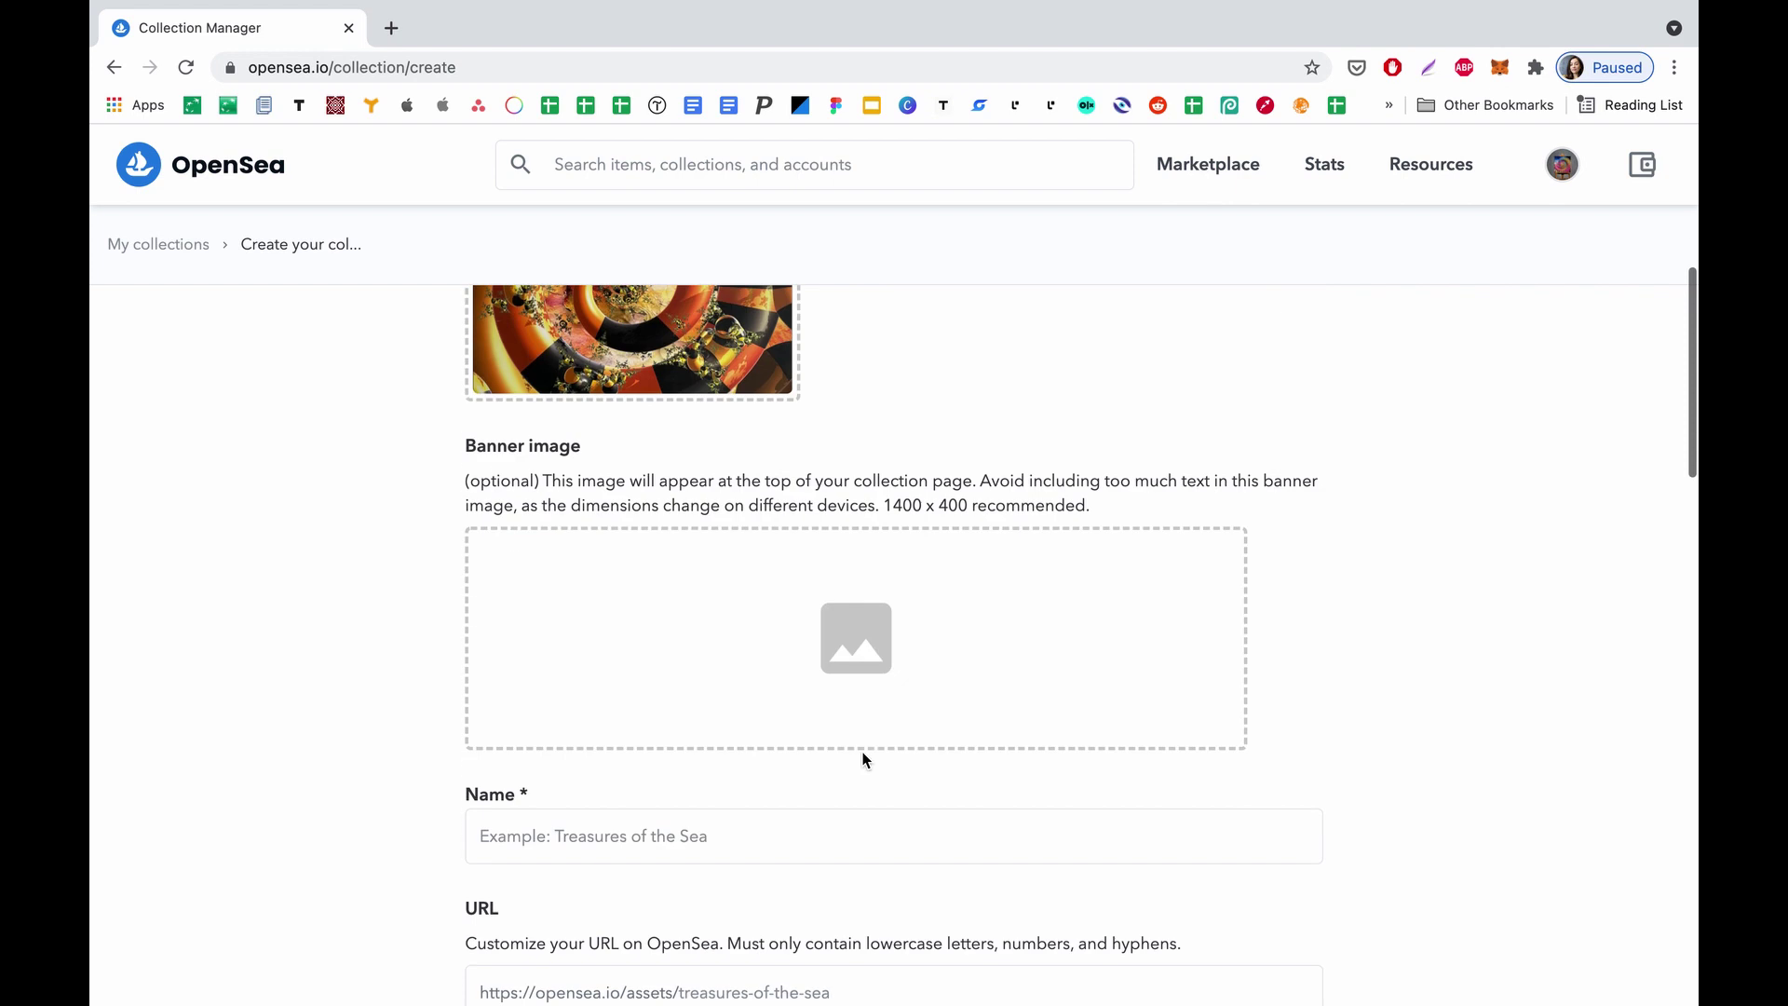
click(860, 633)
click(710, 407)
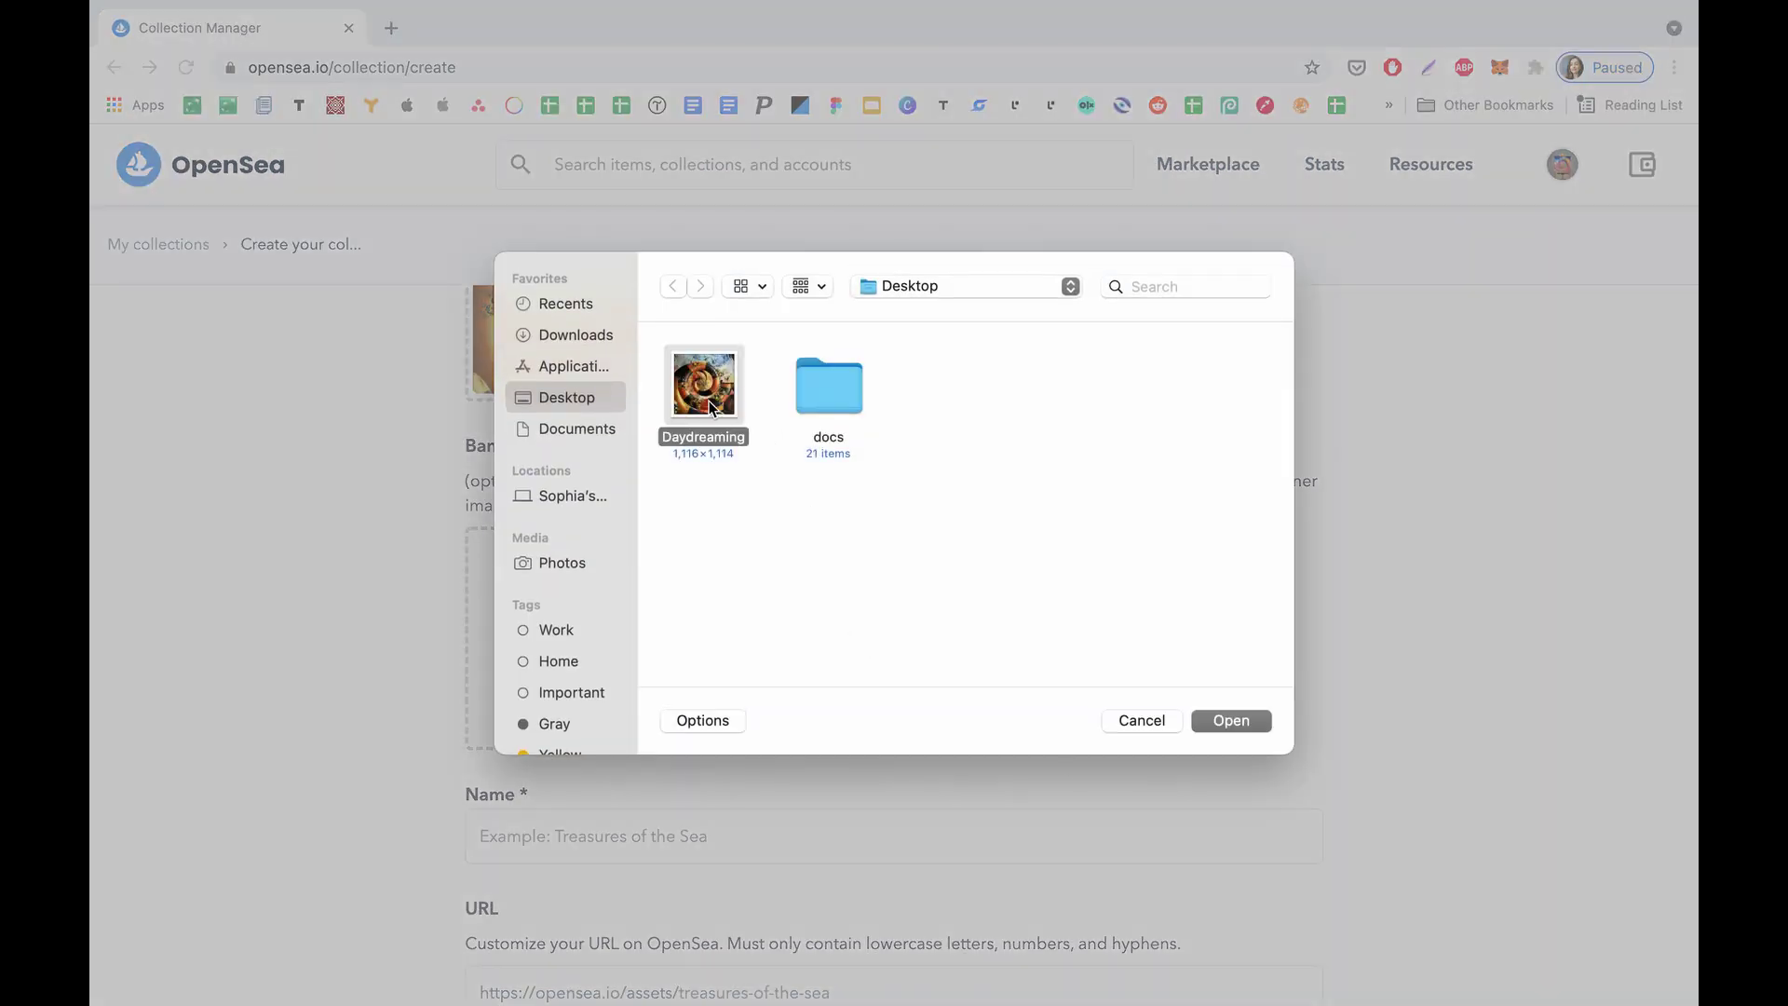
click(1220, 719)
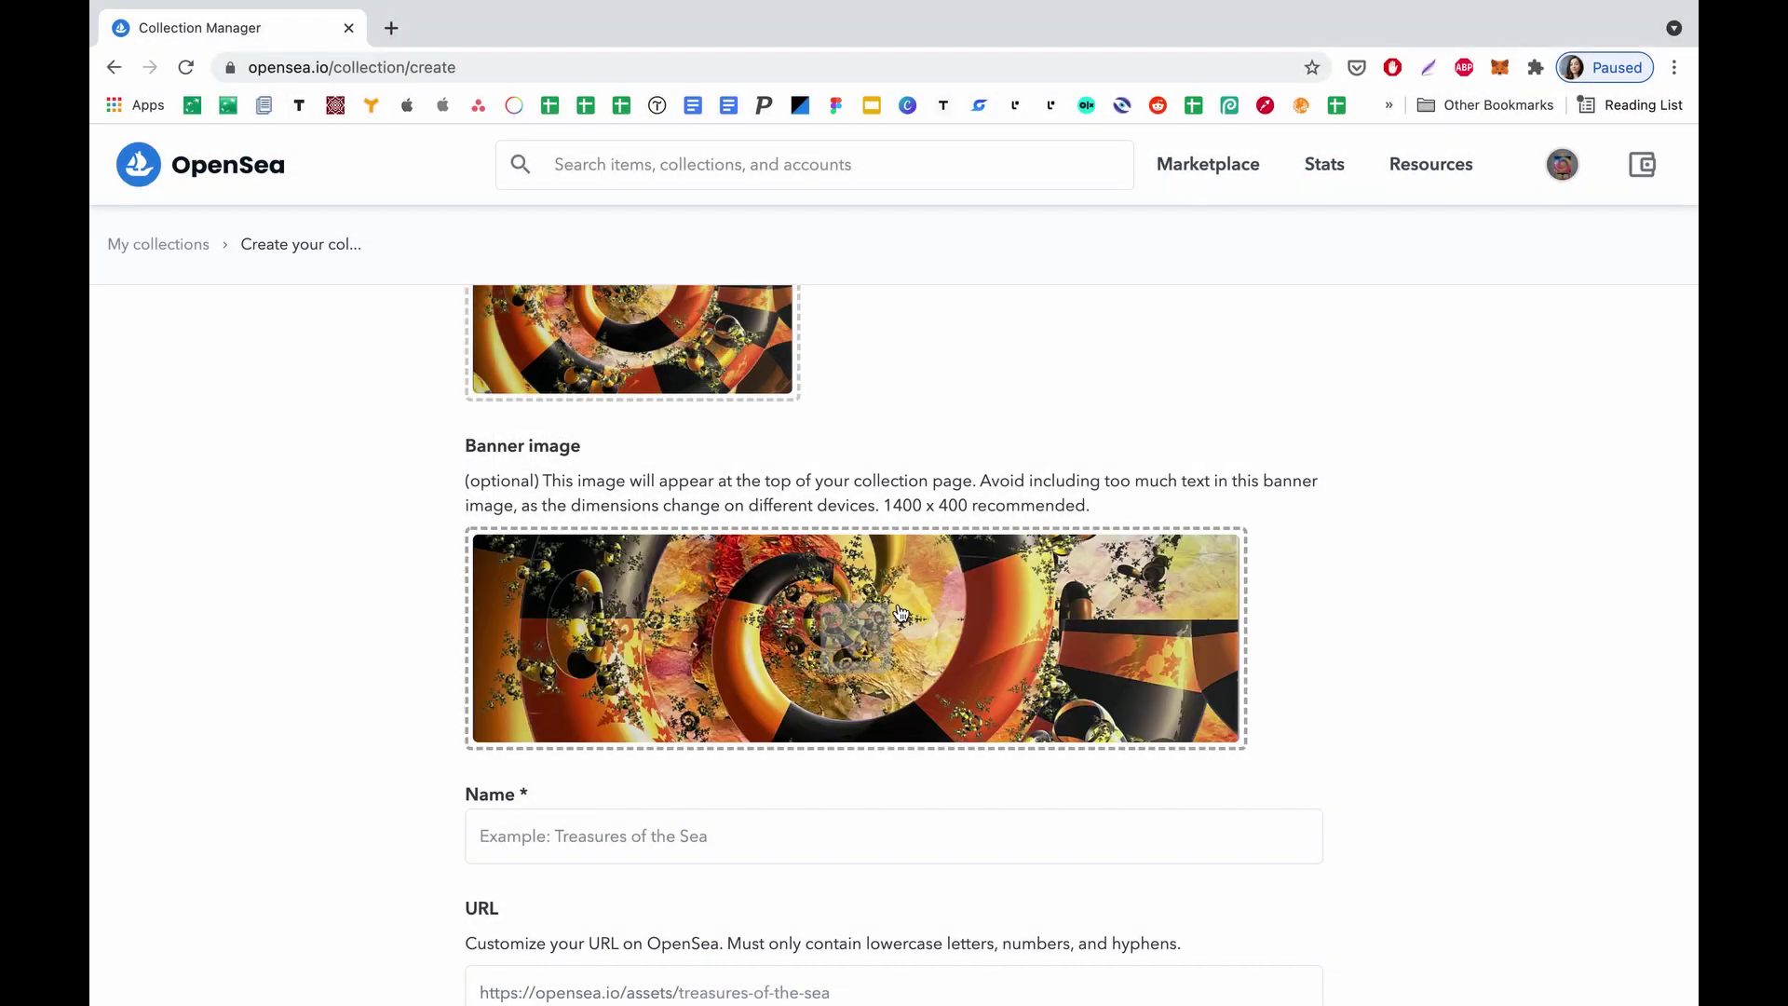
click(769, 847)
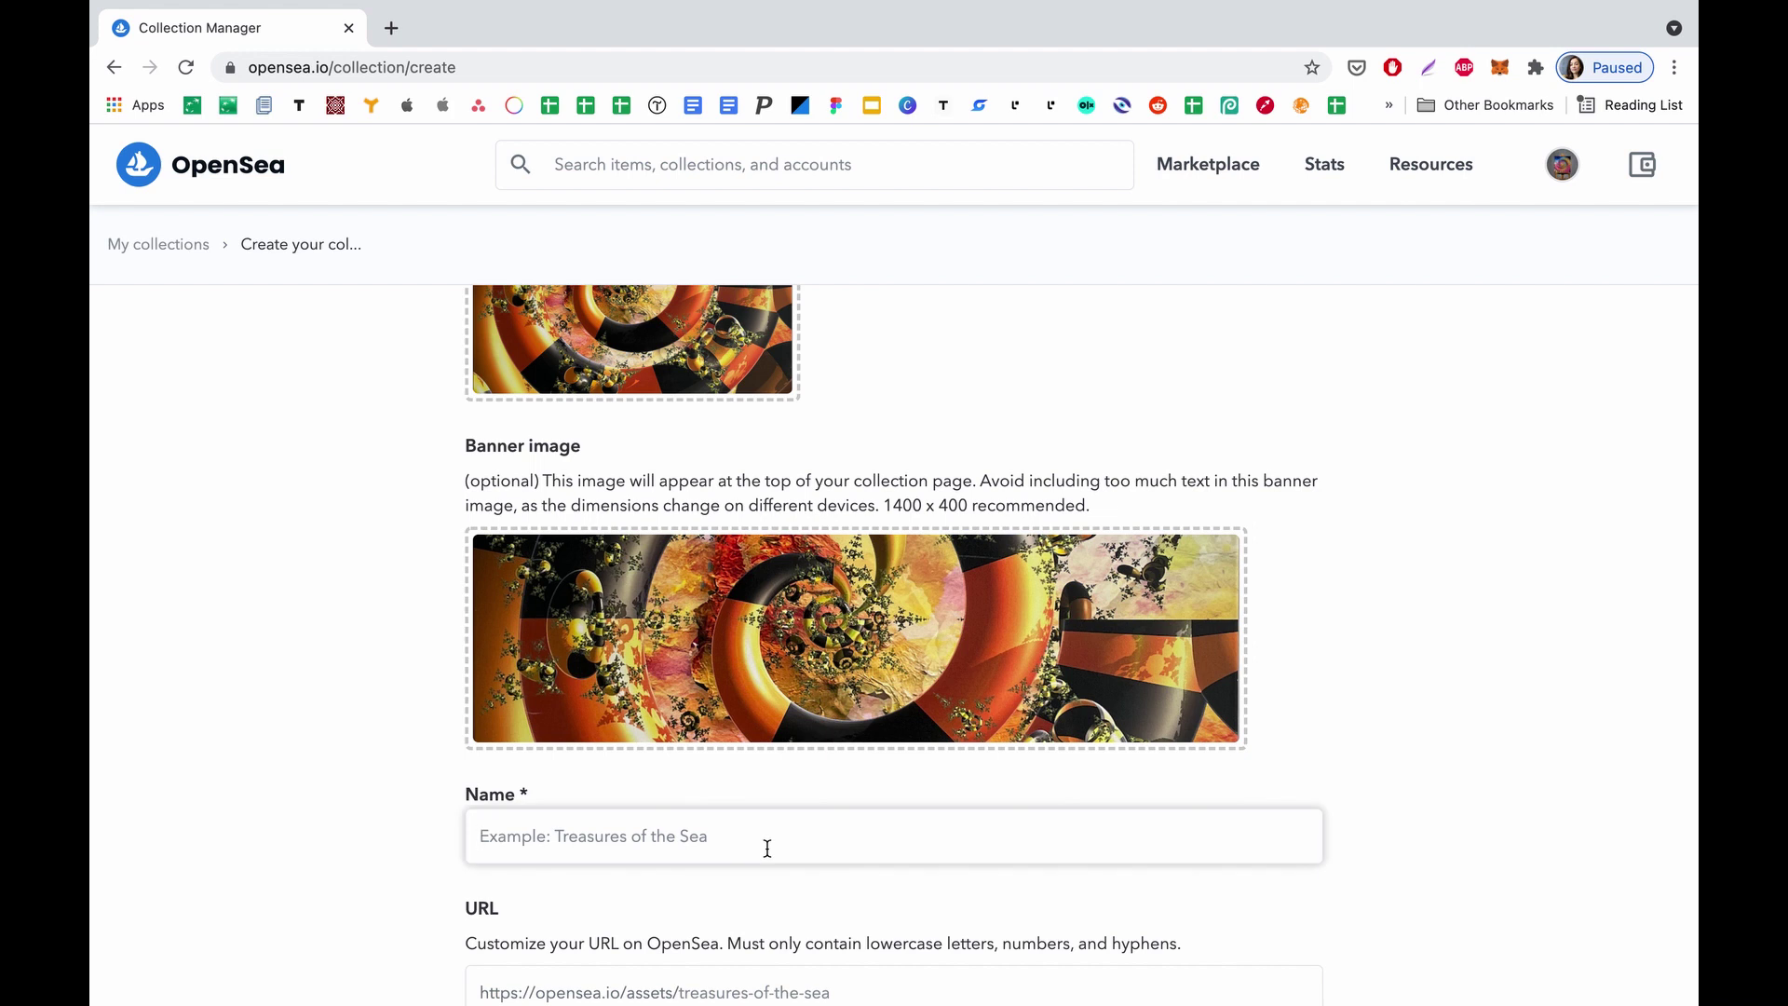
Step: Enter 'Astral Journey' as the collection name
scroll(830, 567, up, 2)
scroll(829, 566, down, 2)
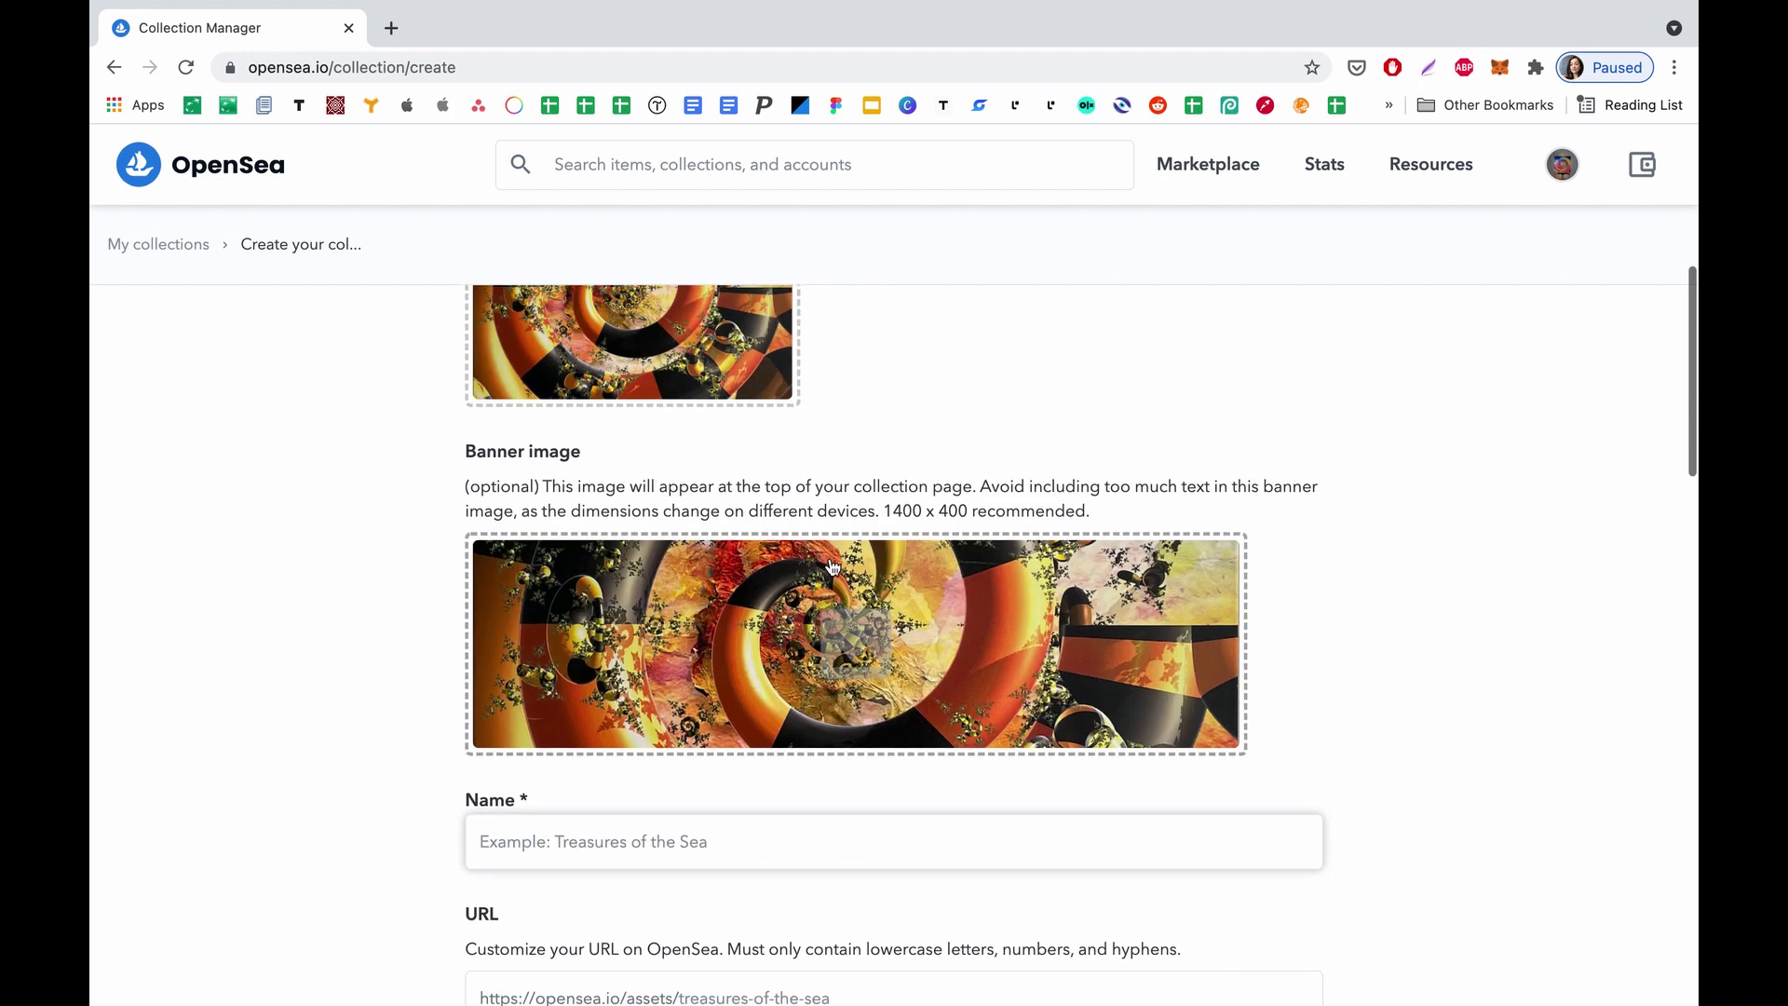
text(Astral )
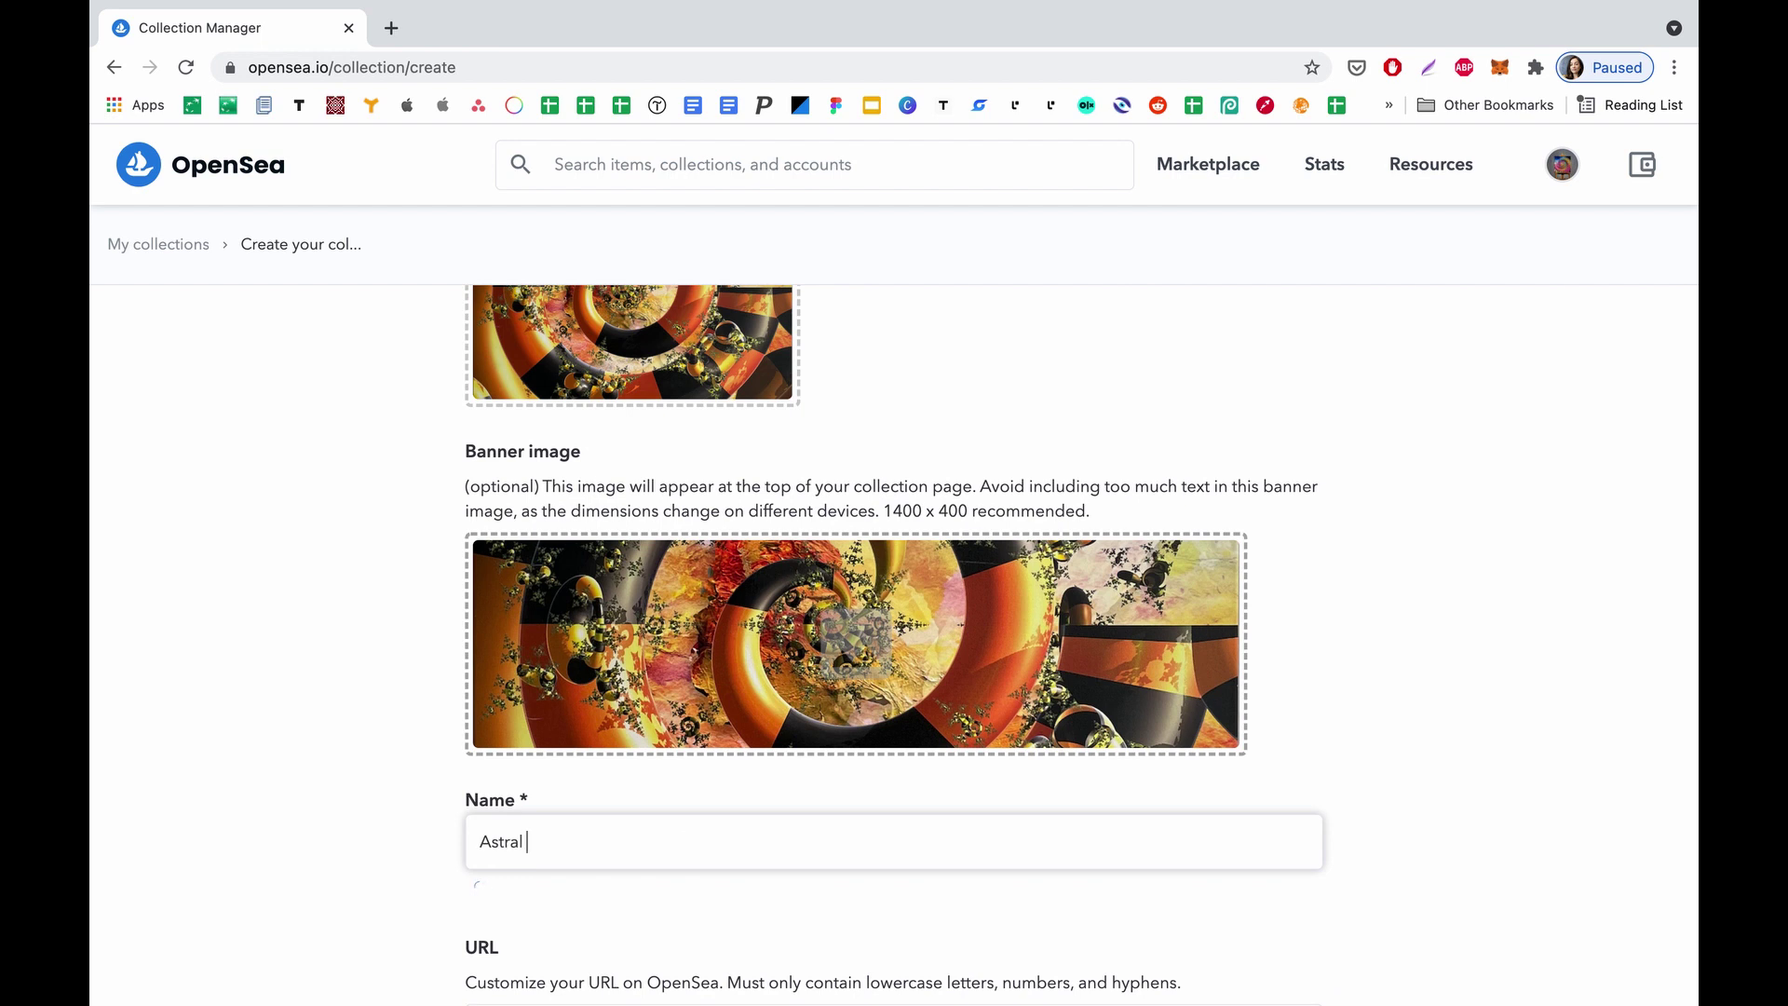
text(Journey)
Step: Set the collection URL ending to 'astraljourney'
scroll(651, 755, down, 3)
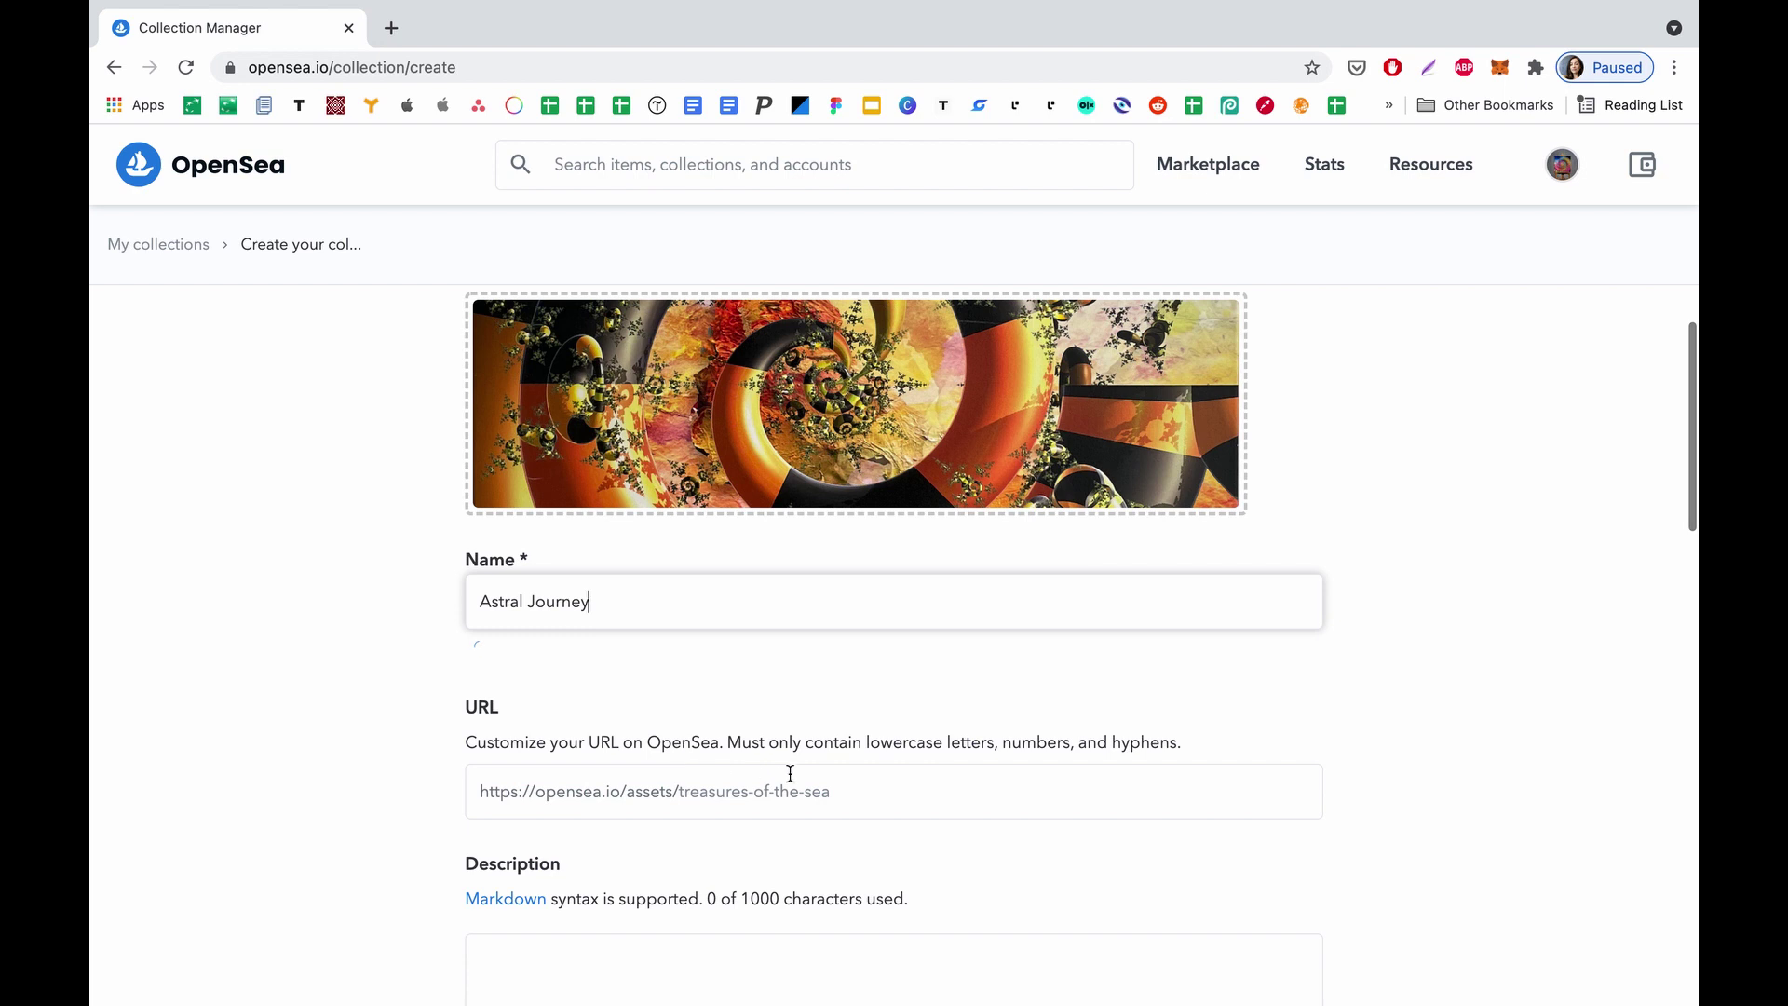
click(809, 794)
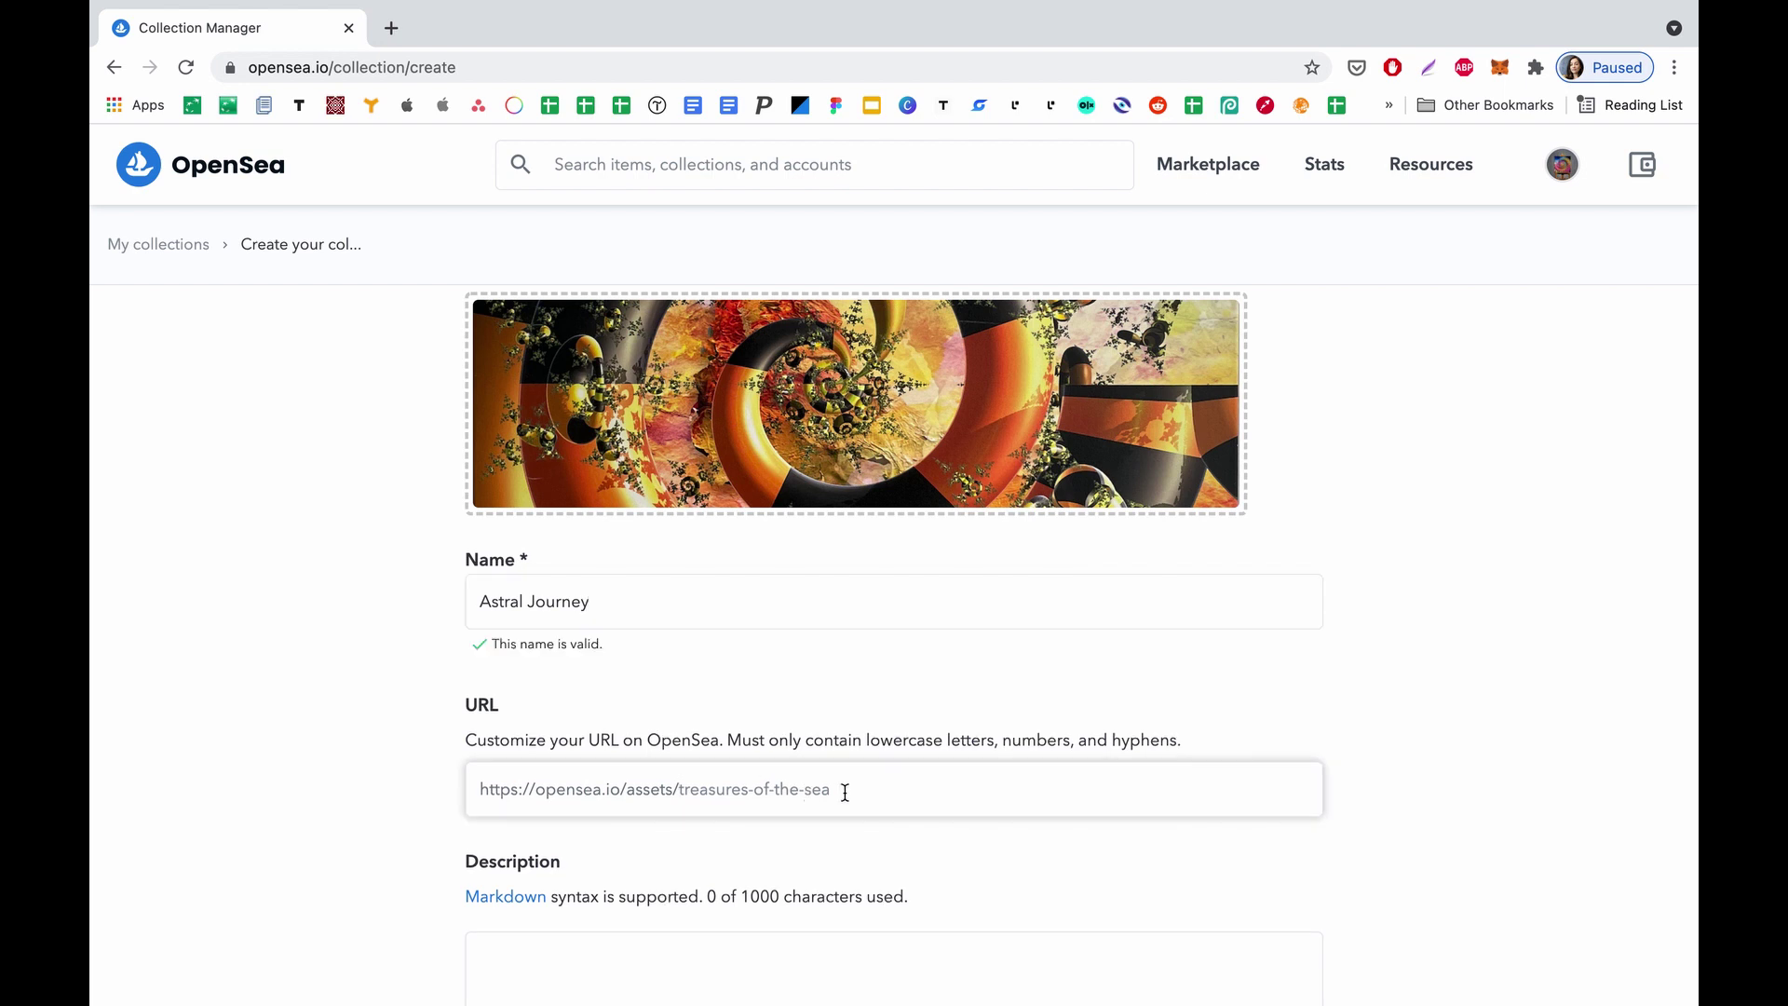
text(astral)
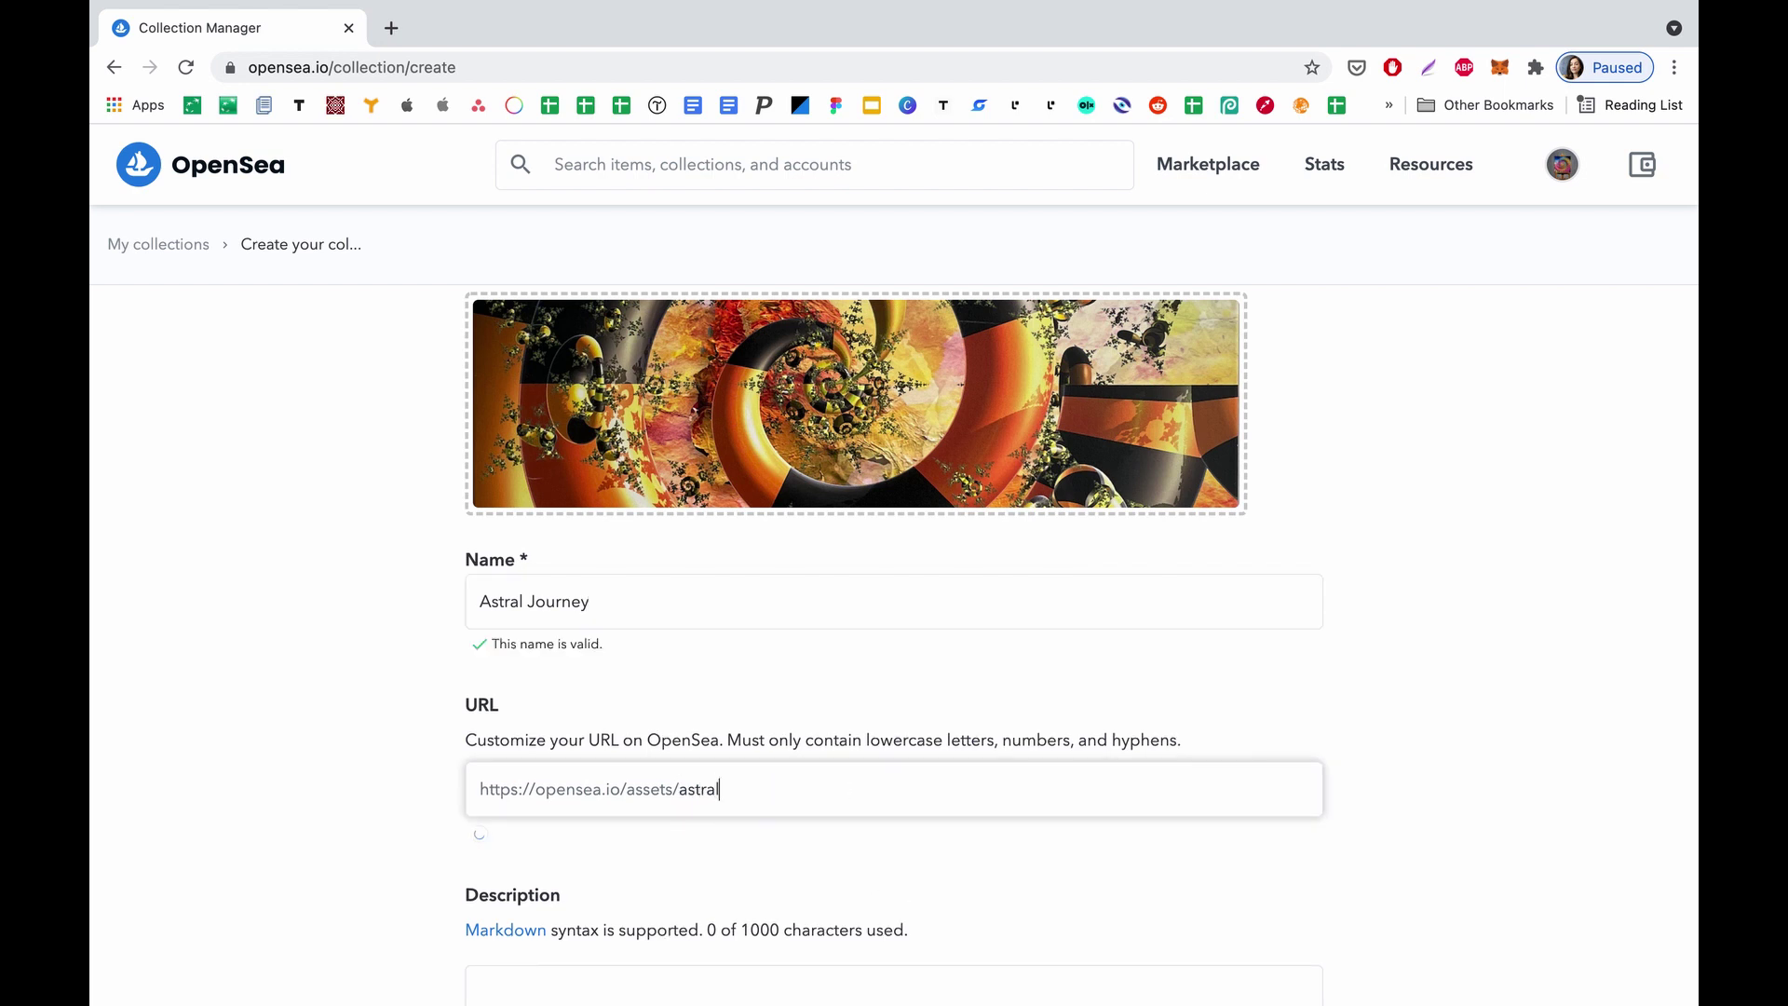
text(journey)
scroll(1027, 808, down, 3)
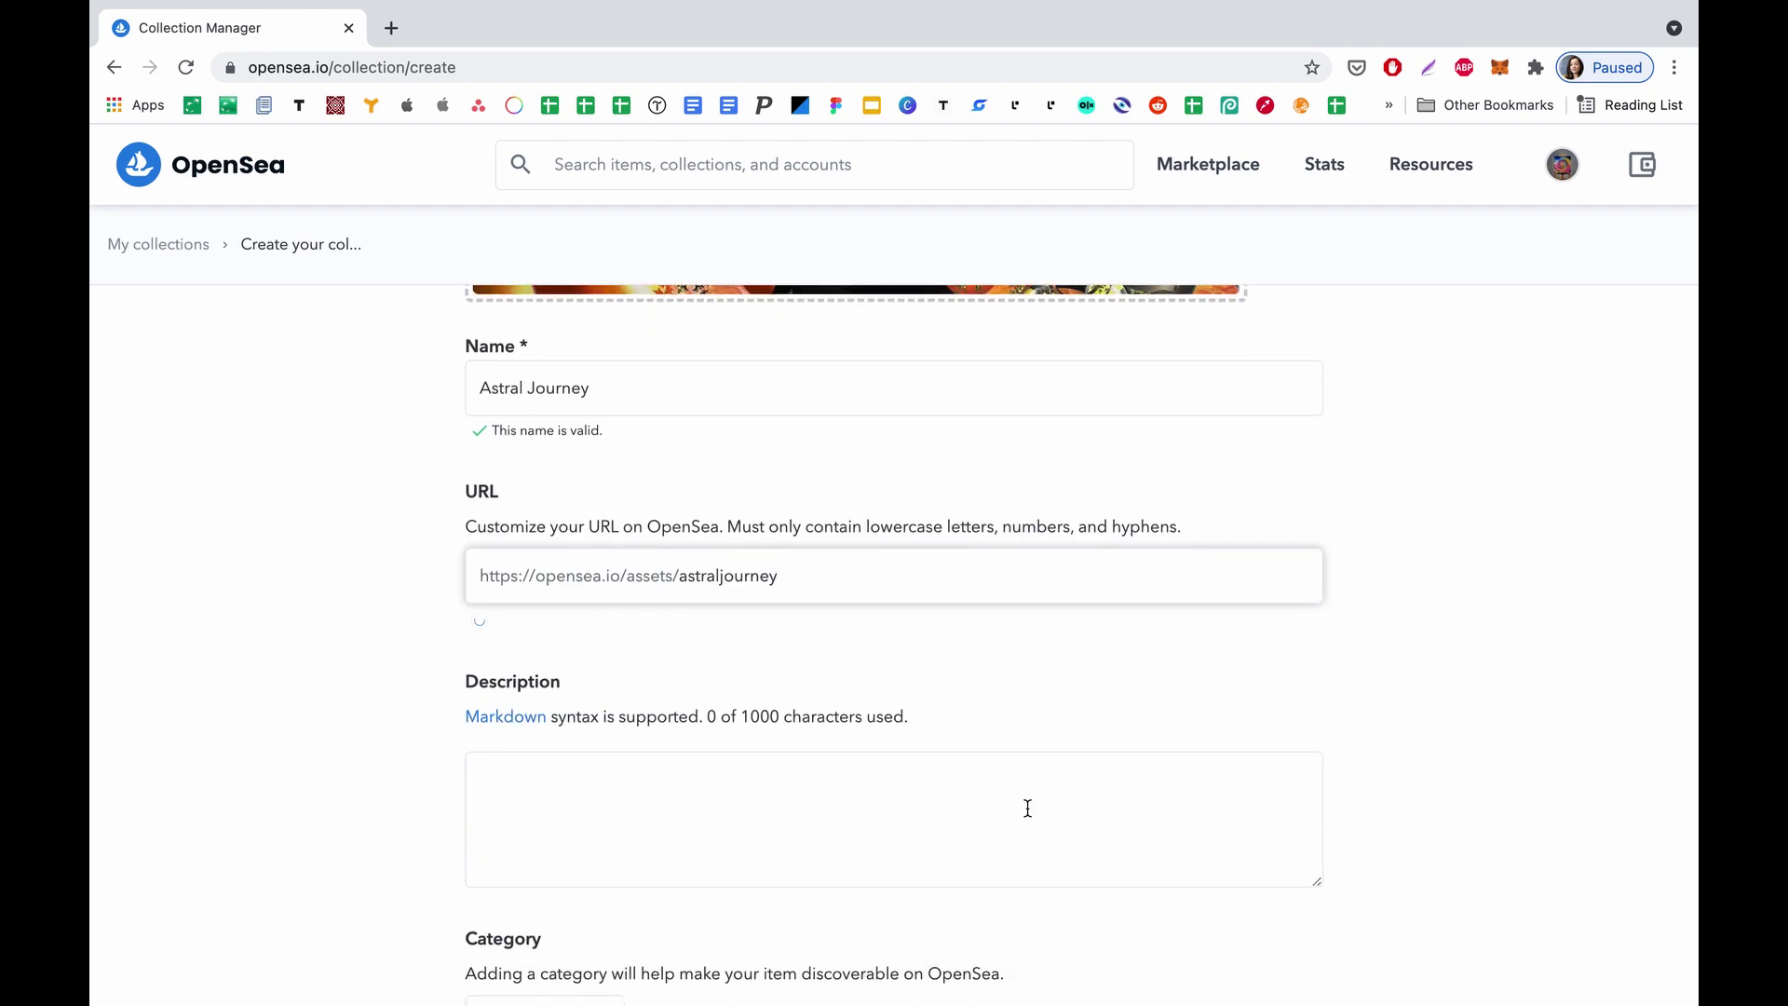
click(767, 810)
Step: Add Art as the collection's category
scroll(767, 810, down, 4)
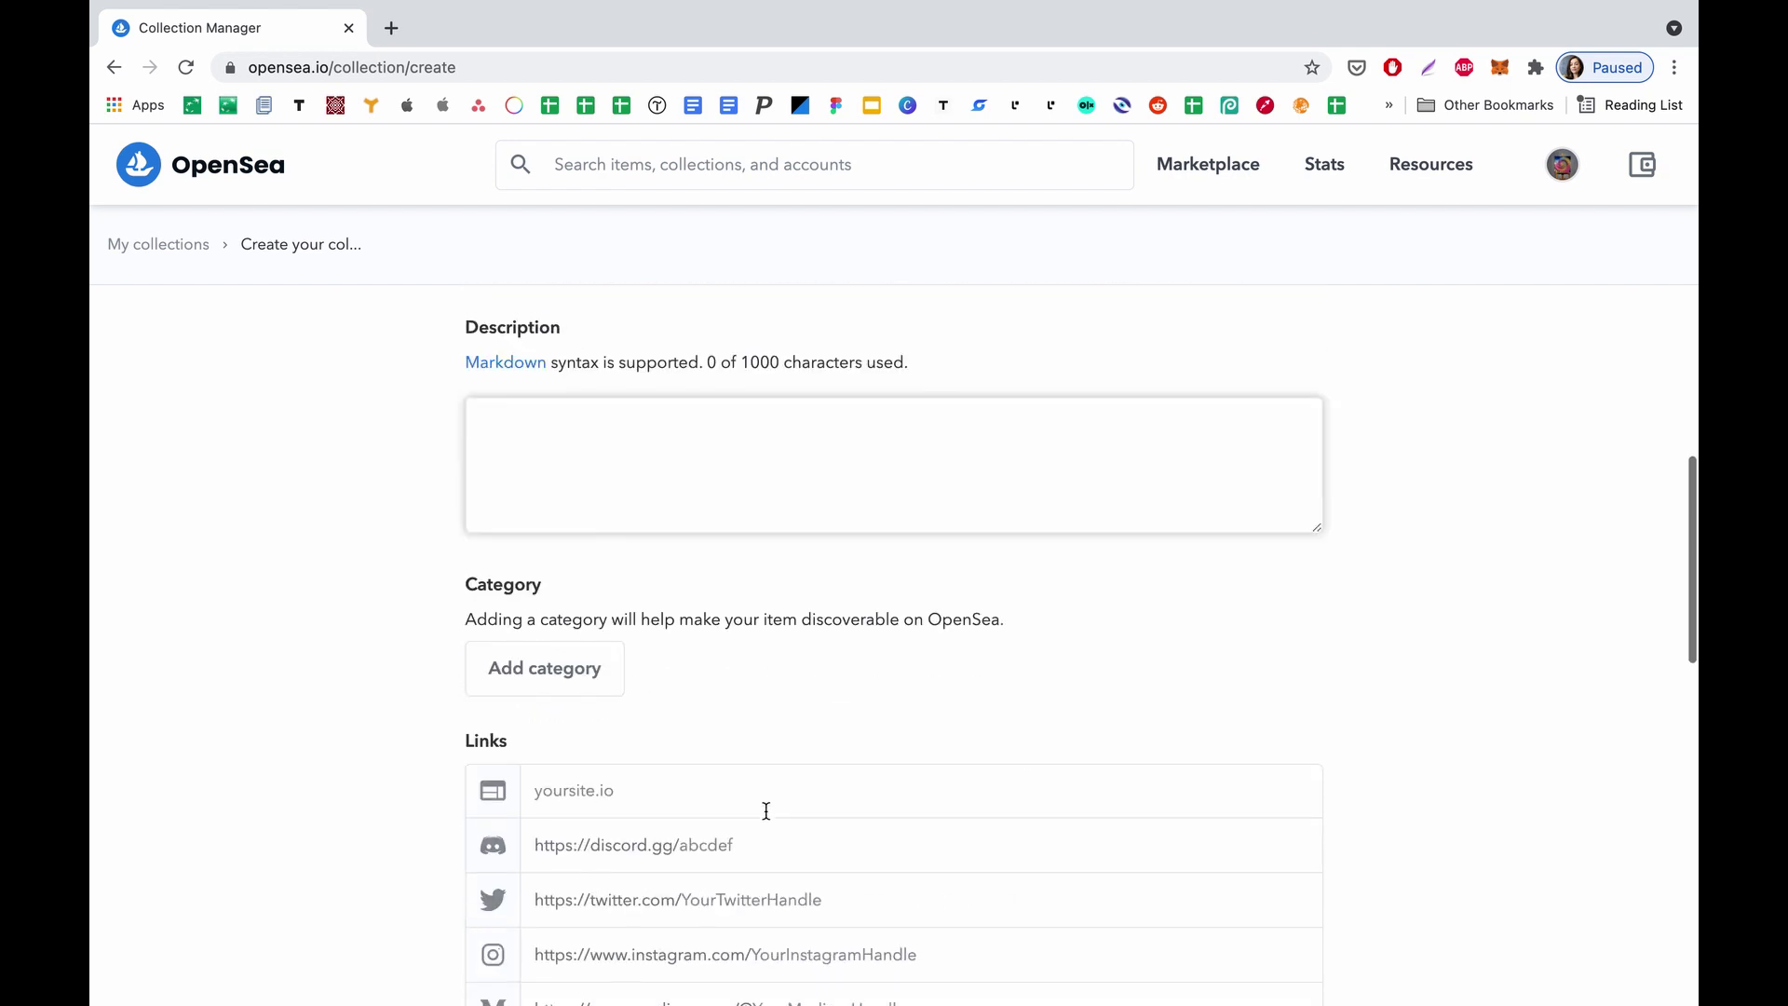
click(548, 673)
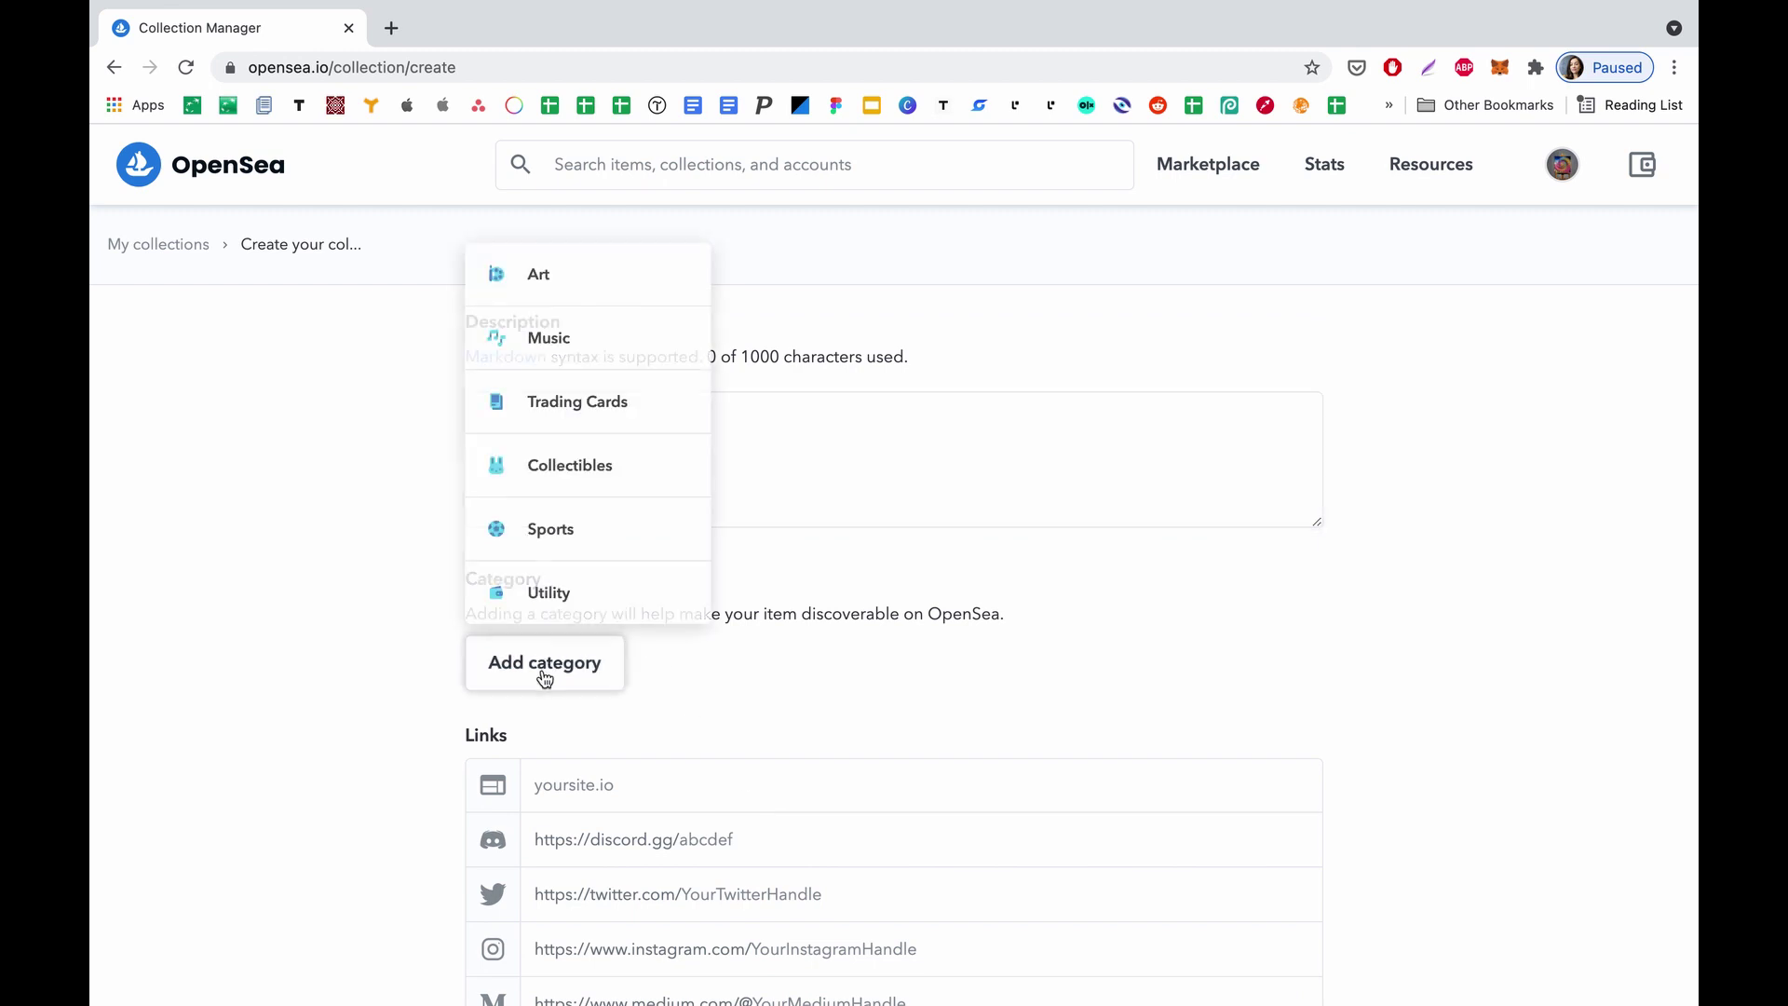
click(542, 272)
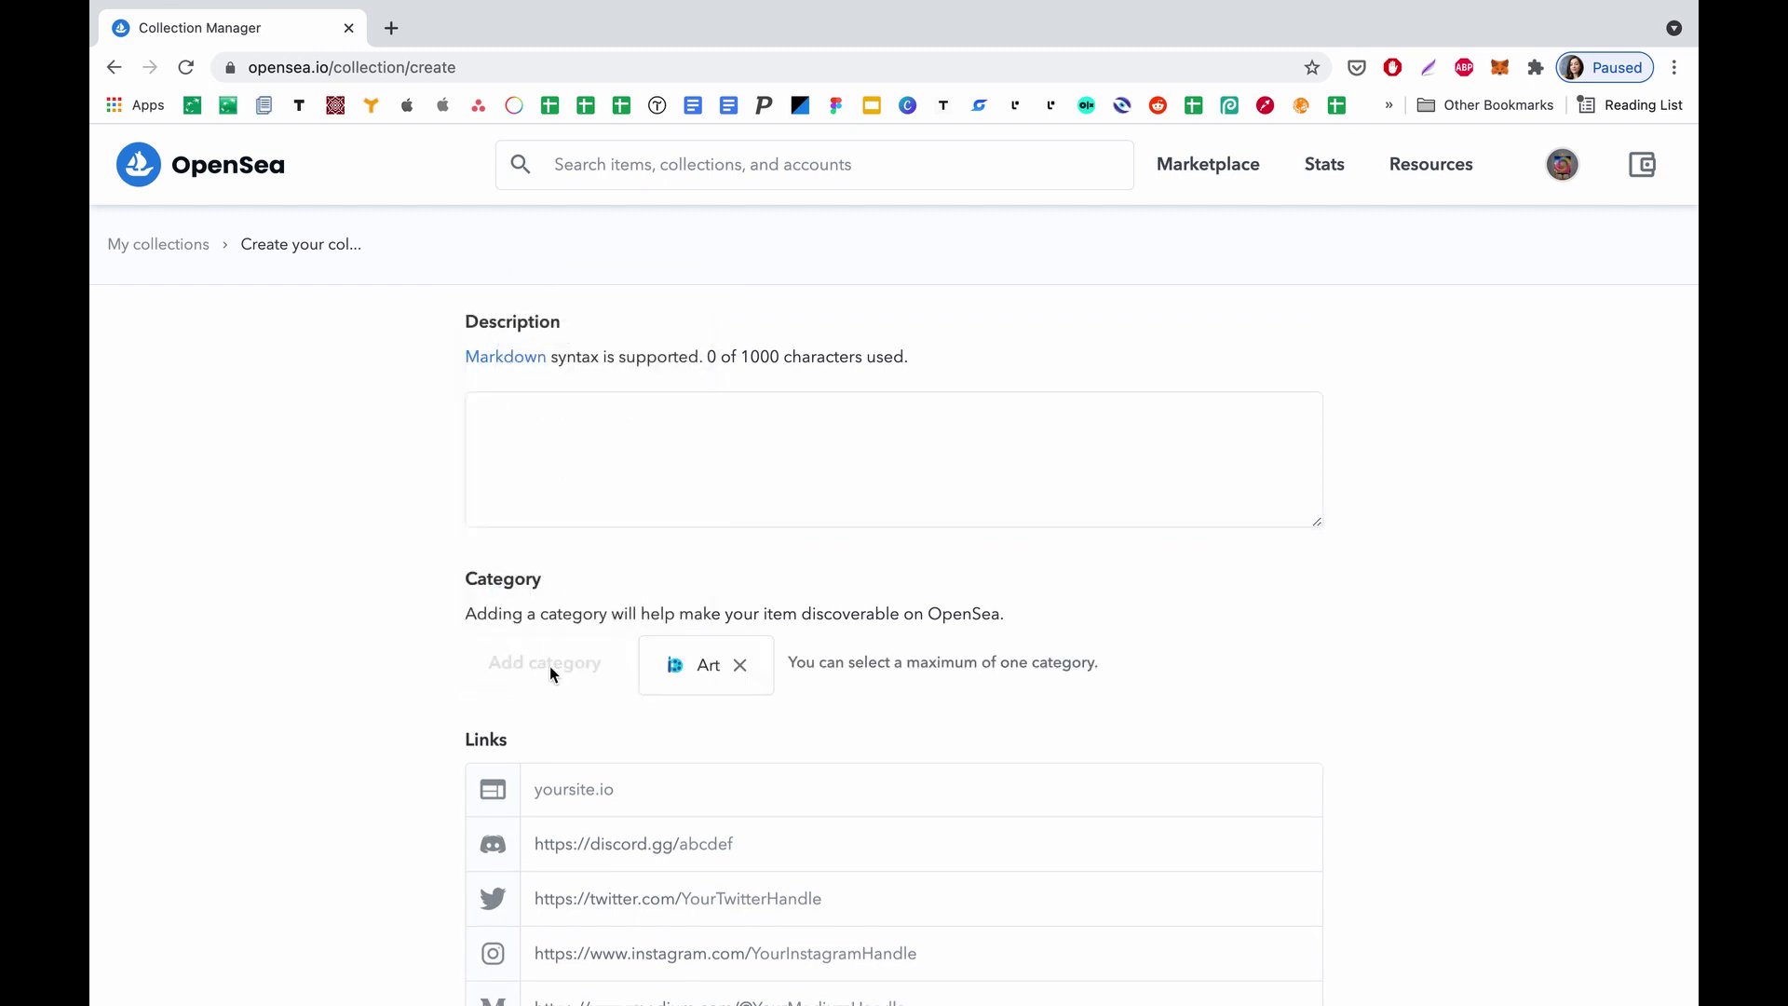
Step: Replace the 0.00 royalty fee with 10 percent
scroll(721, 714, down, 4)
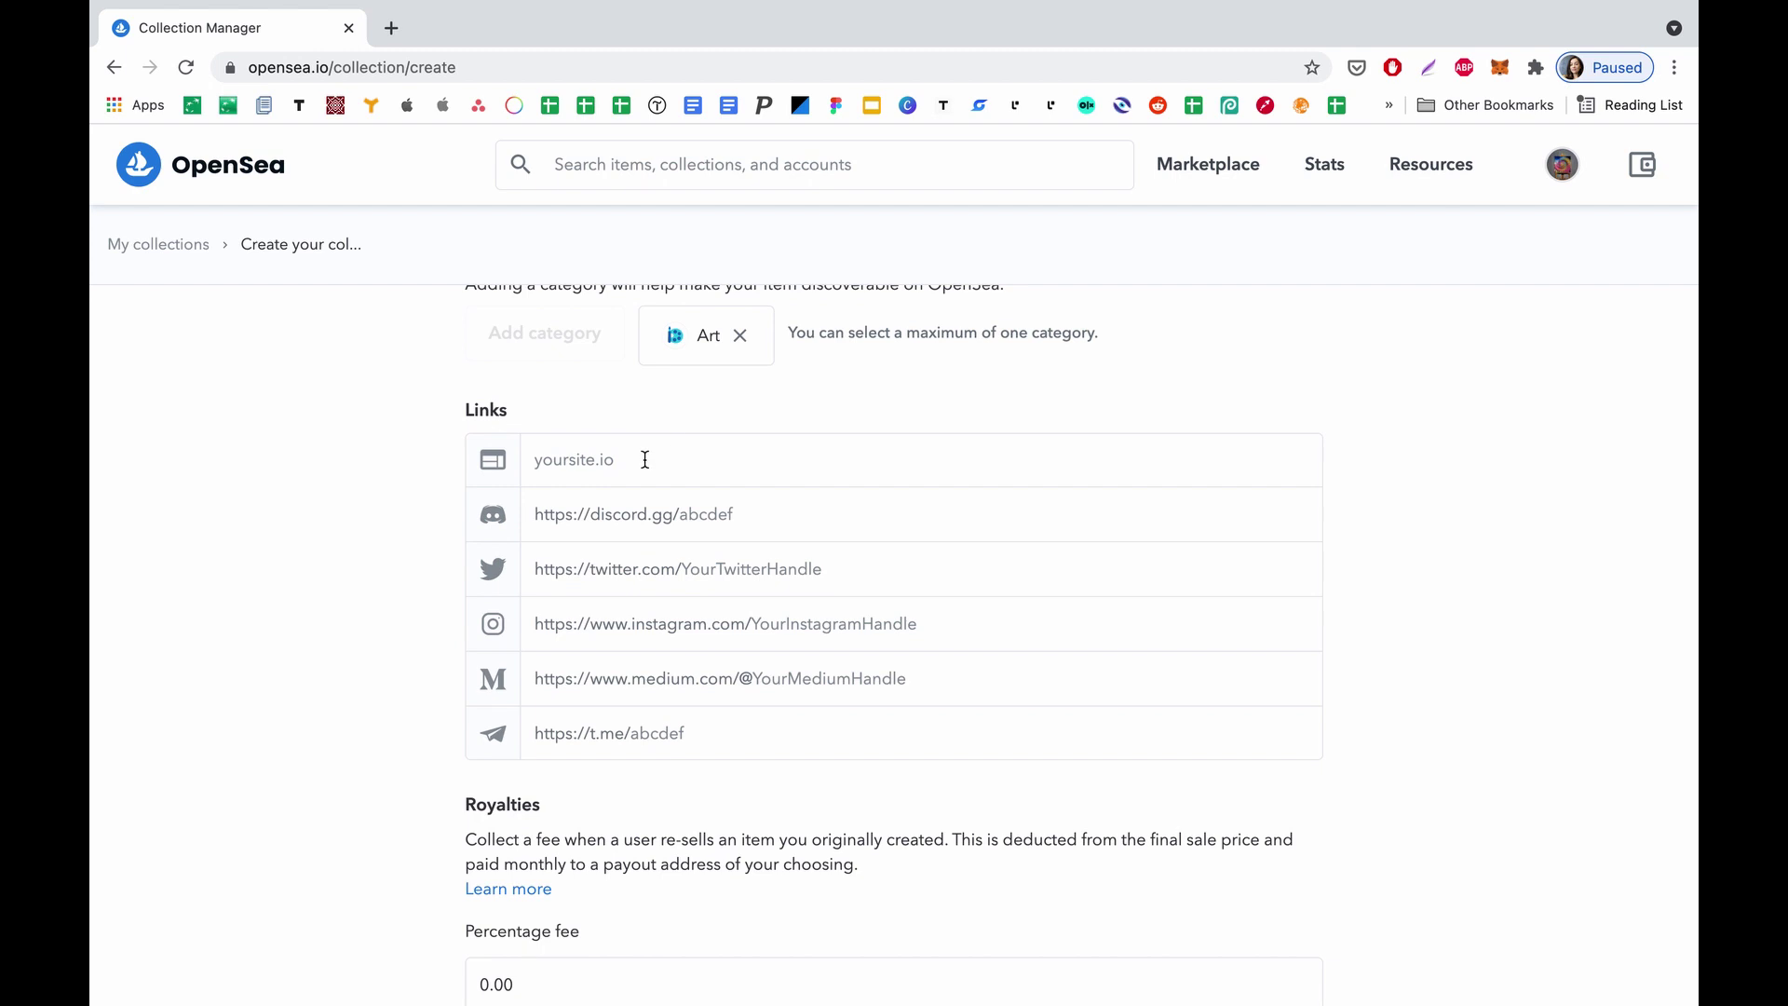
scroll(641, 754, down, 3)
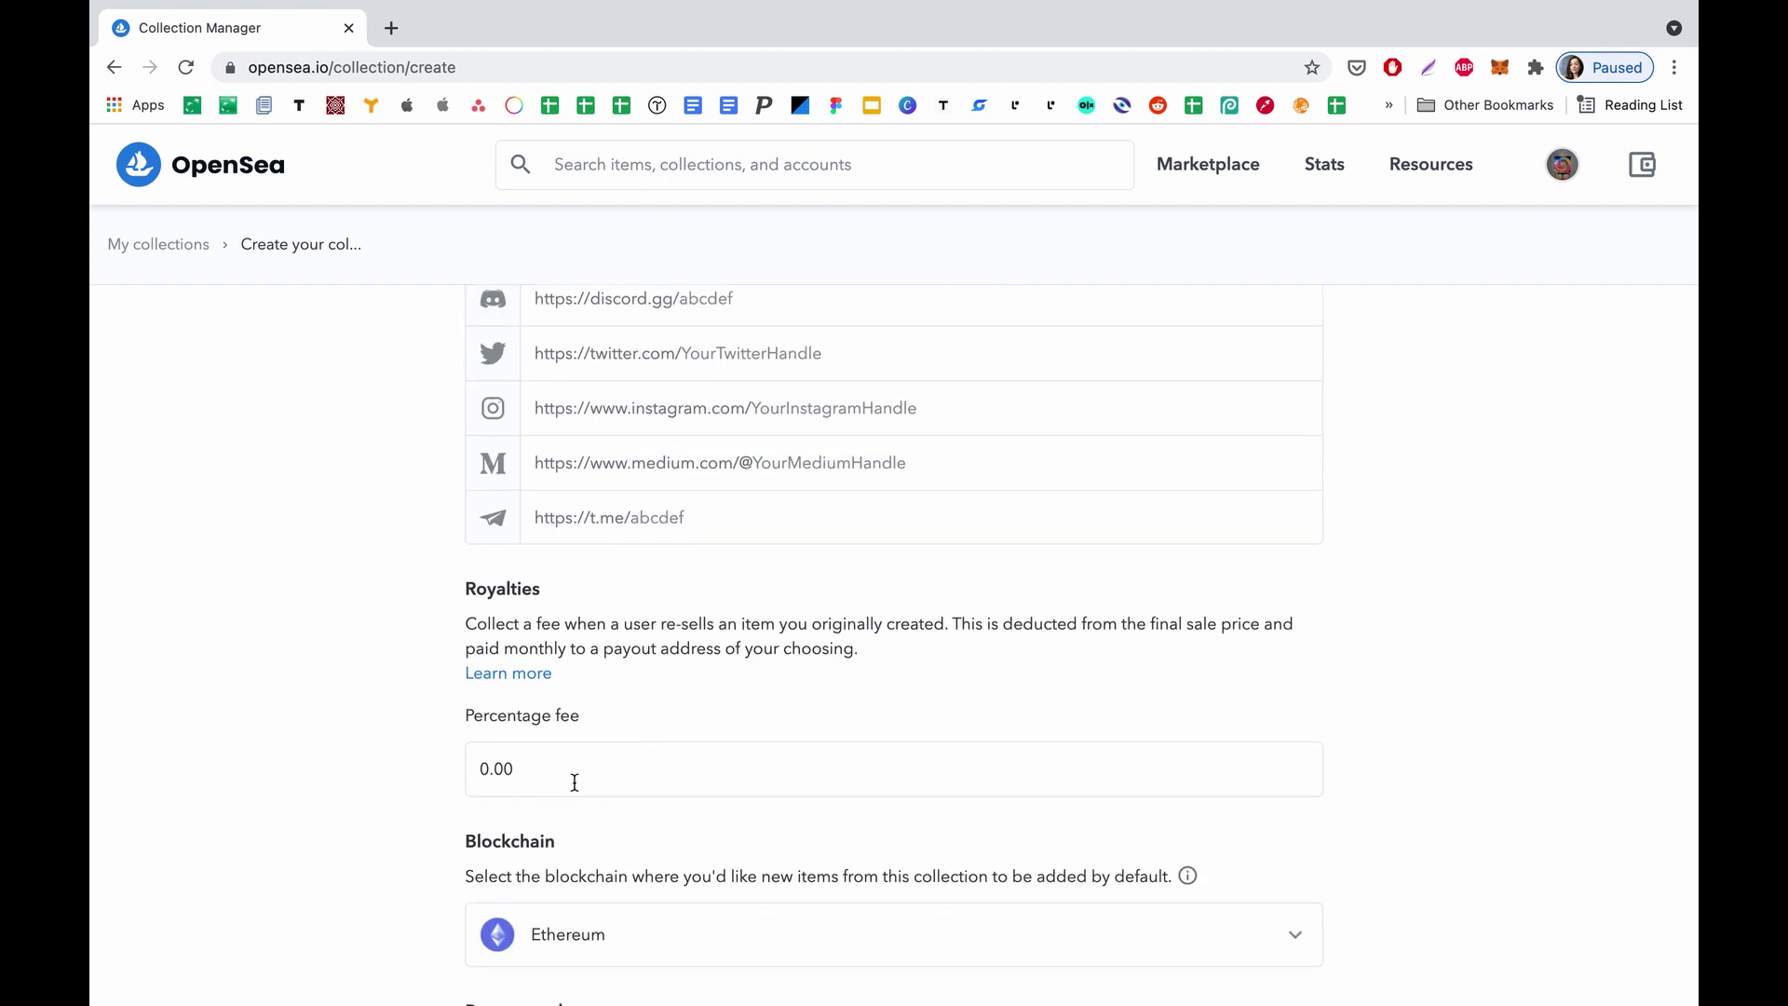
drag(575, 782, 421, 783)
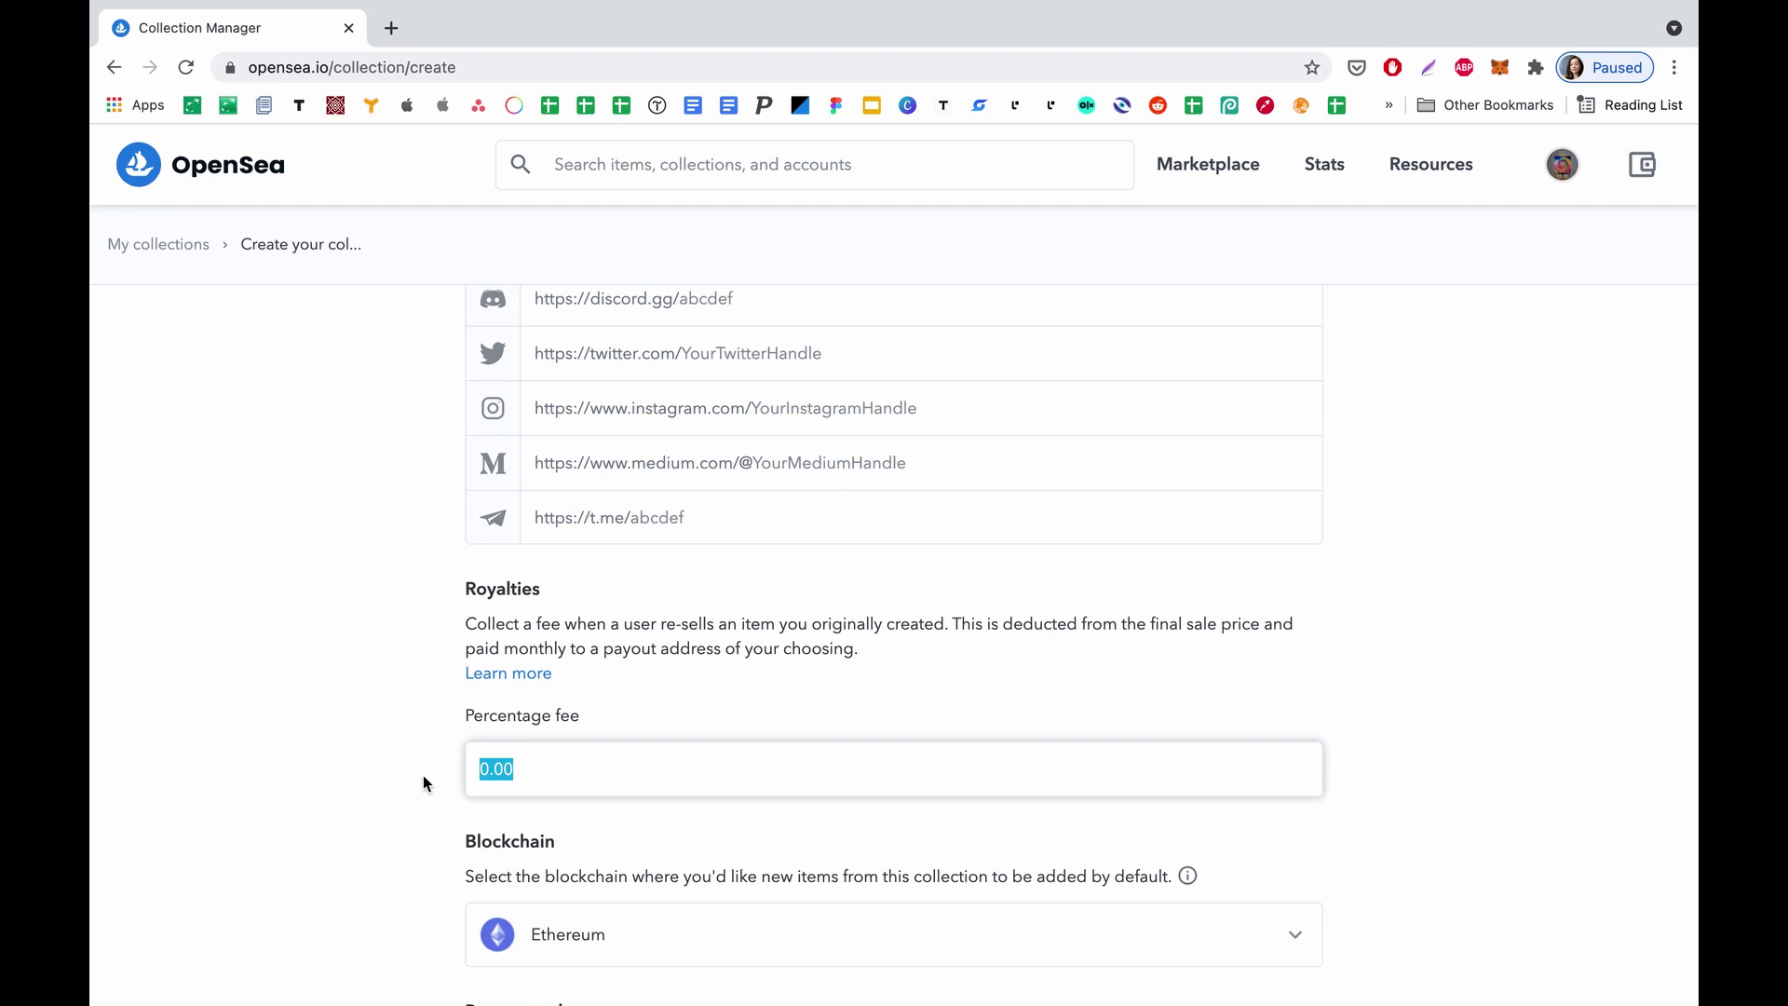
text(10)
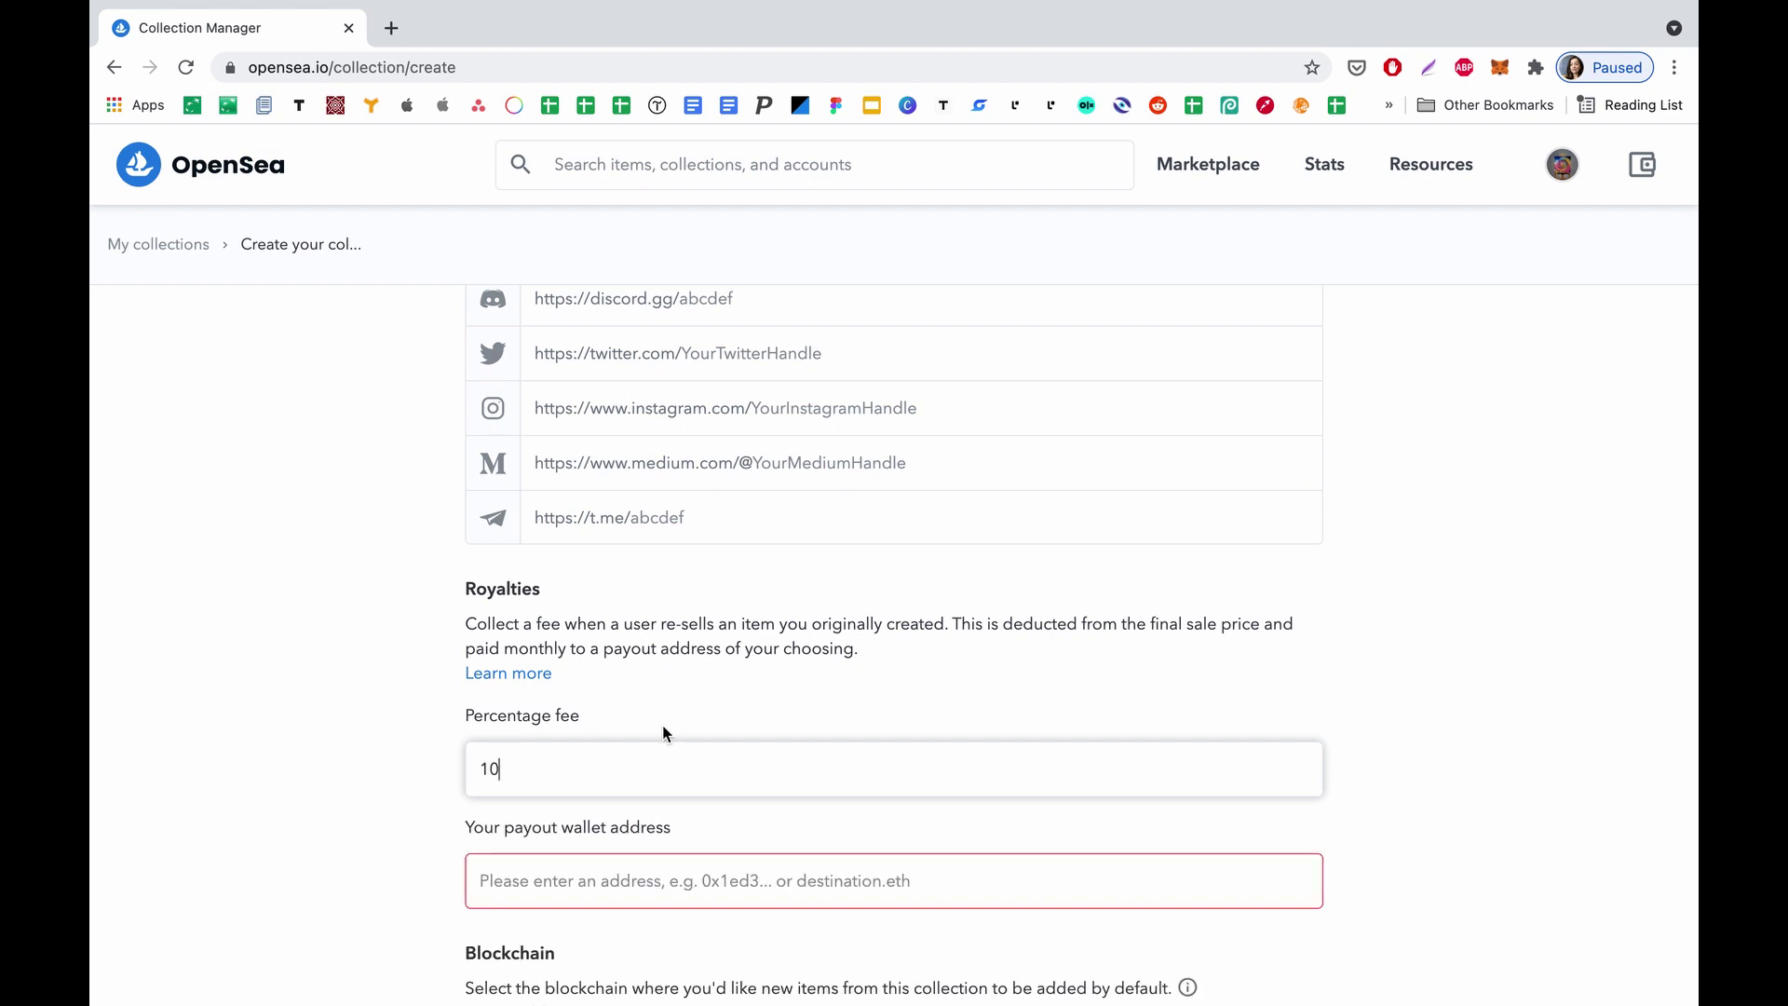
Step: Paste the MetaMask account address into the payout wallet address field
scroll(664, 736, down, 2)
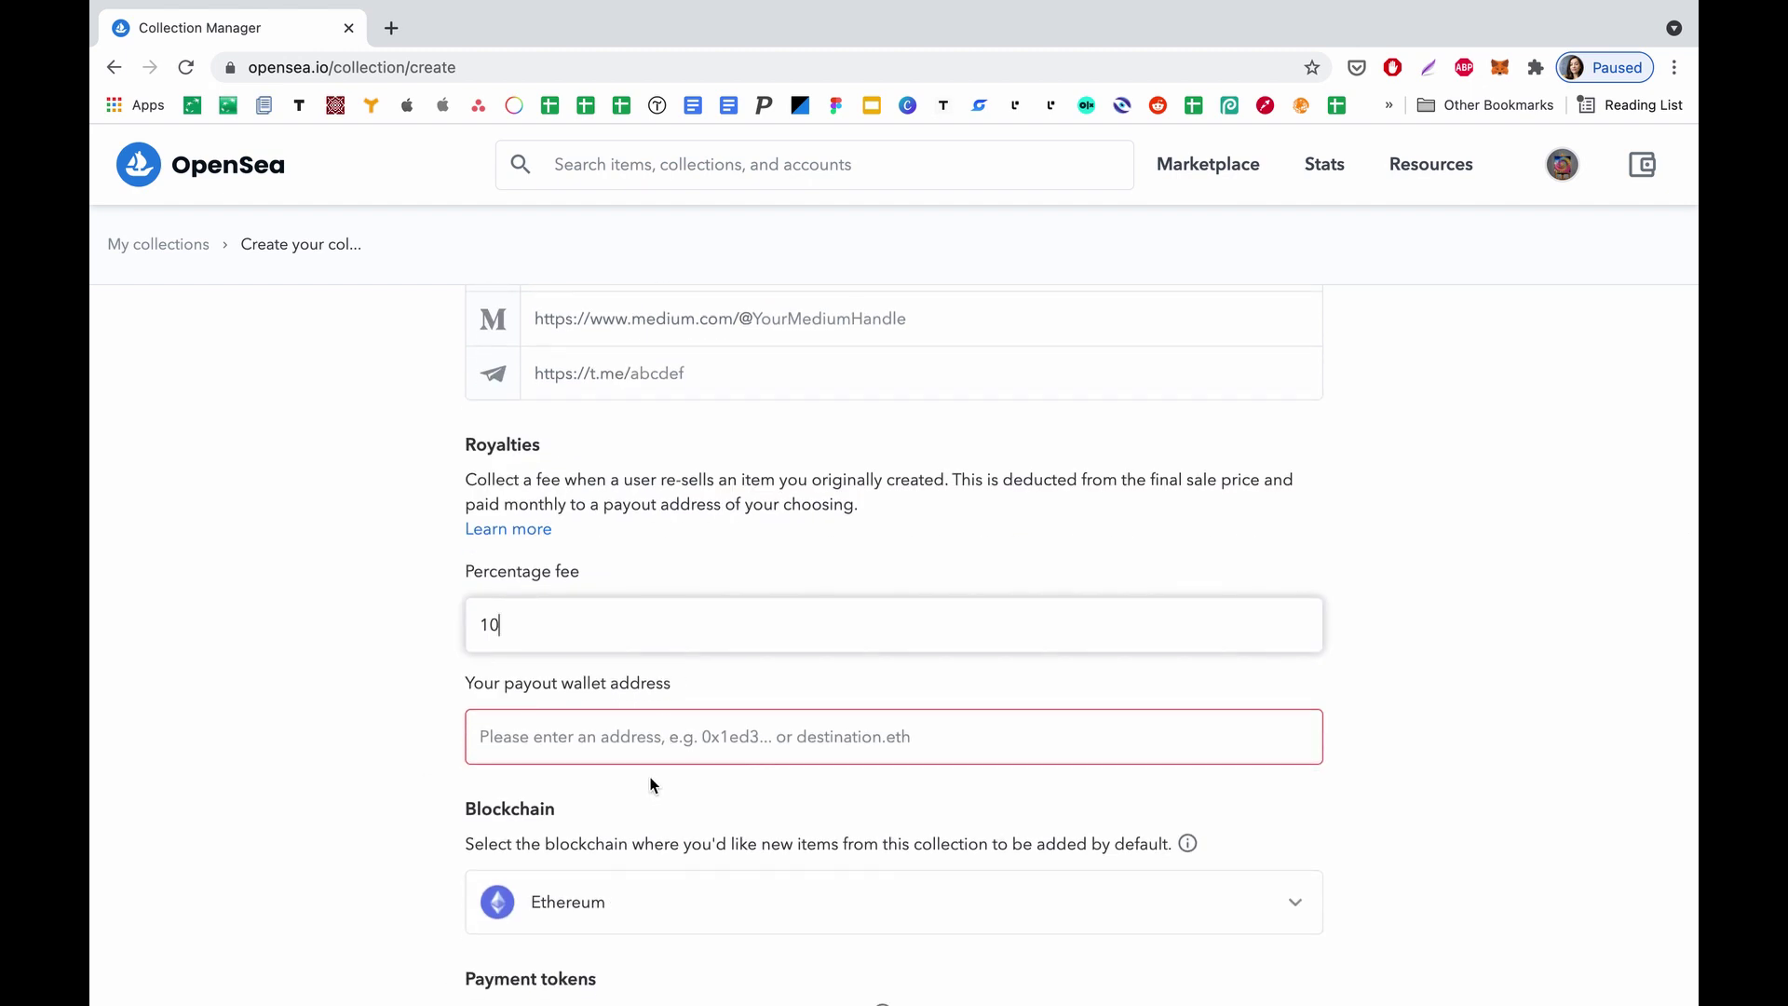
click(649, 742)
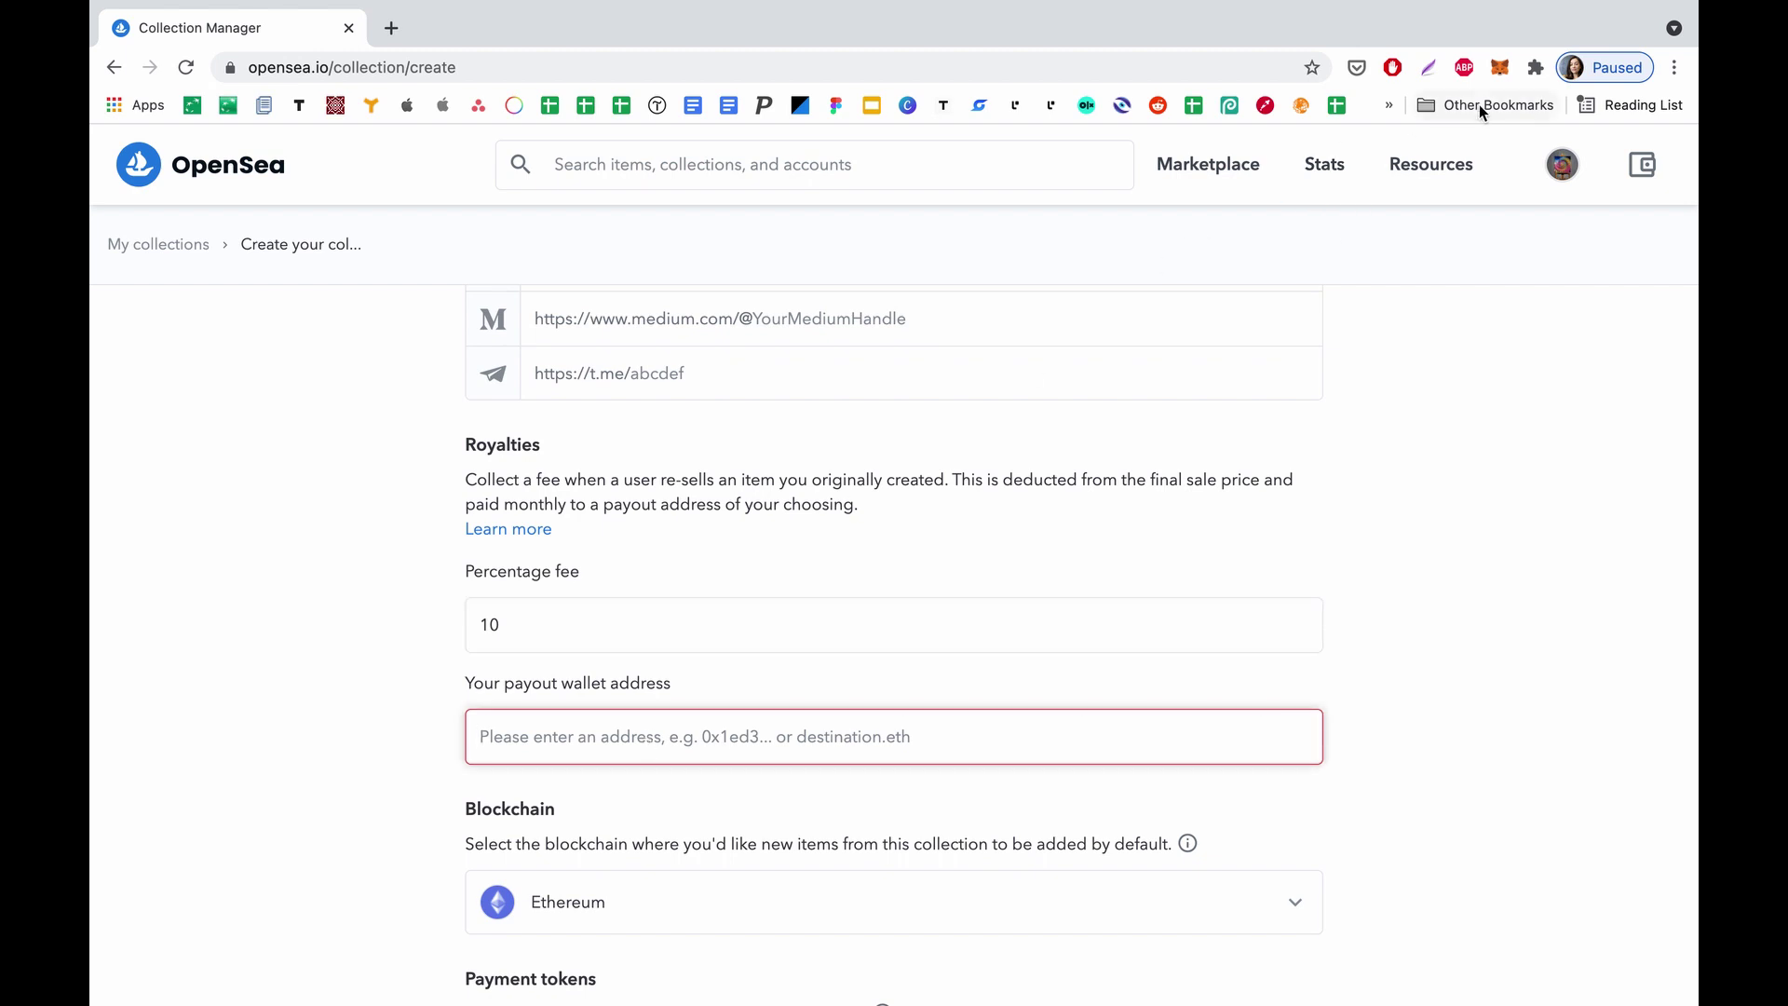
click(1500, 71)
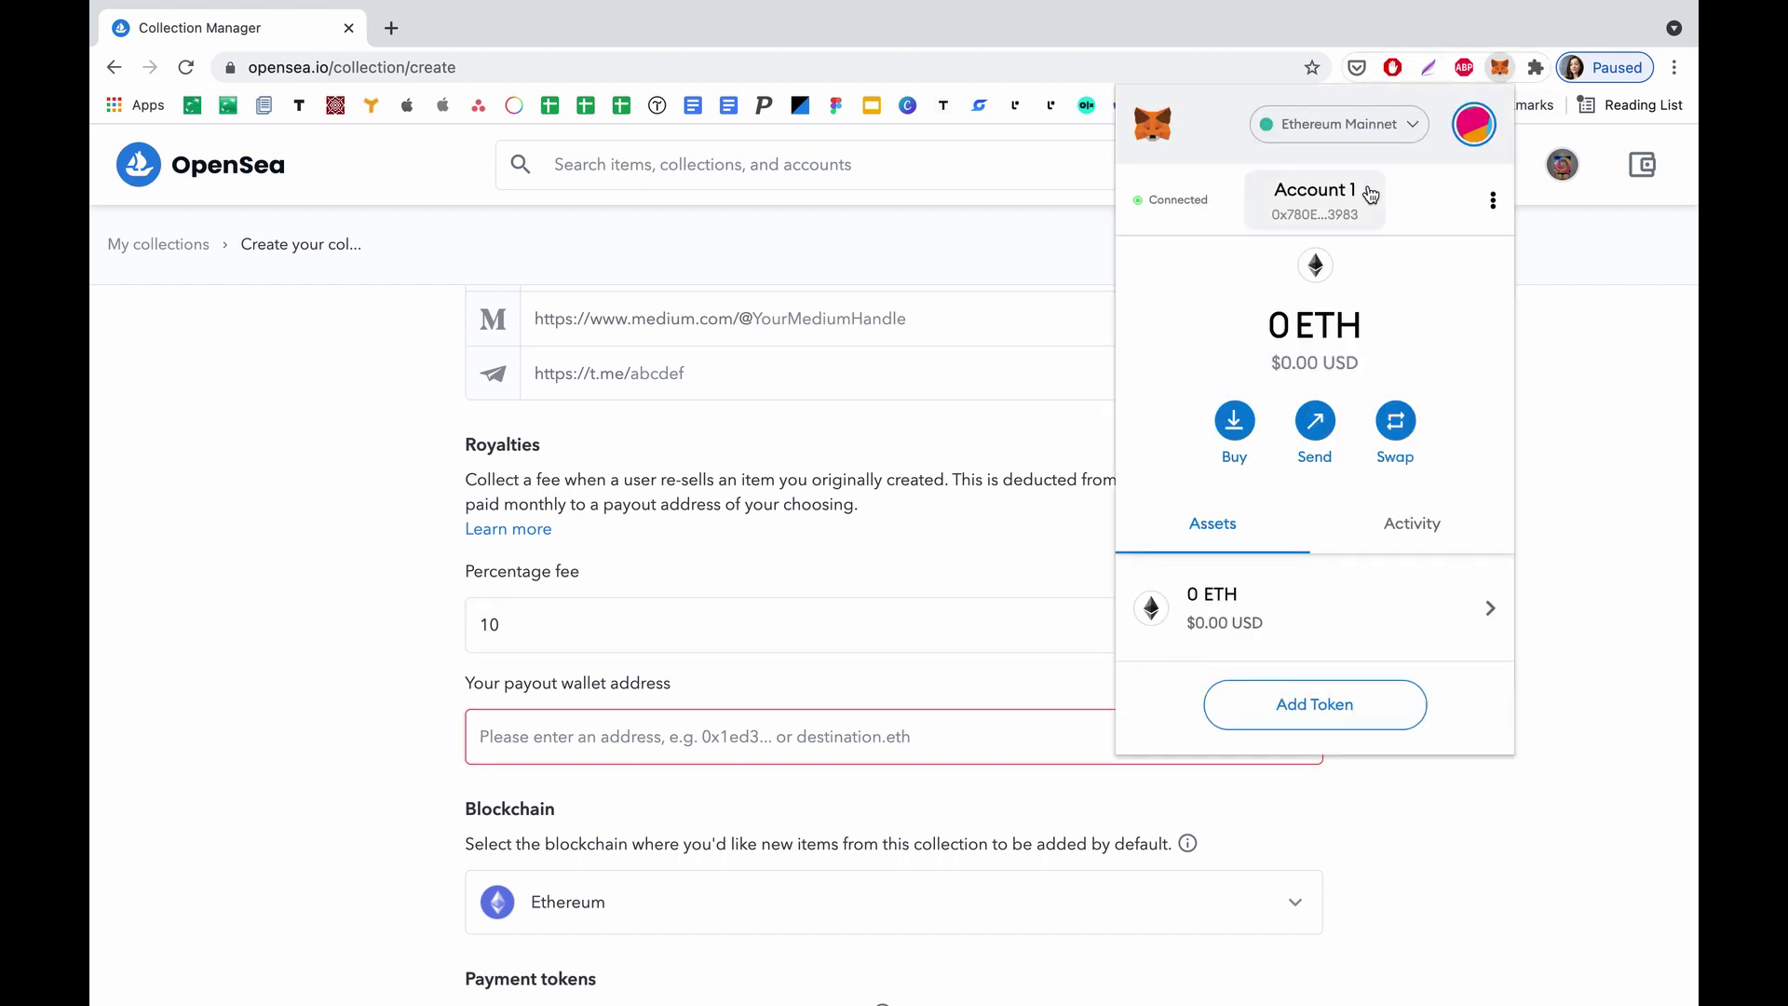
click(1316, 216)
click(559, 762)
key(super+v)
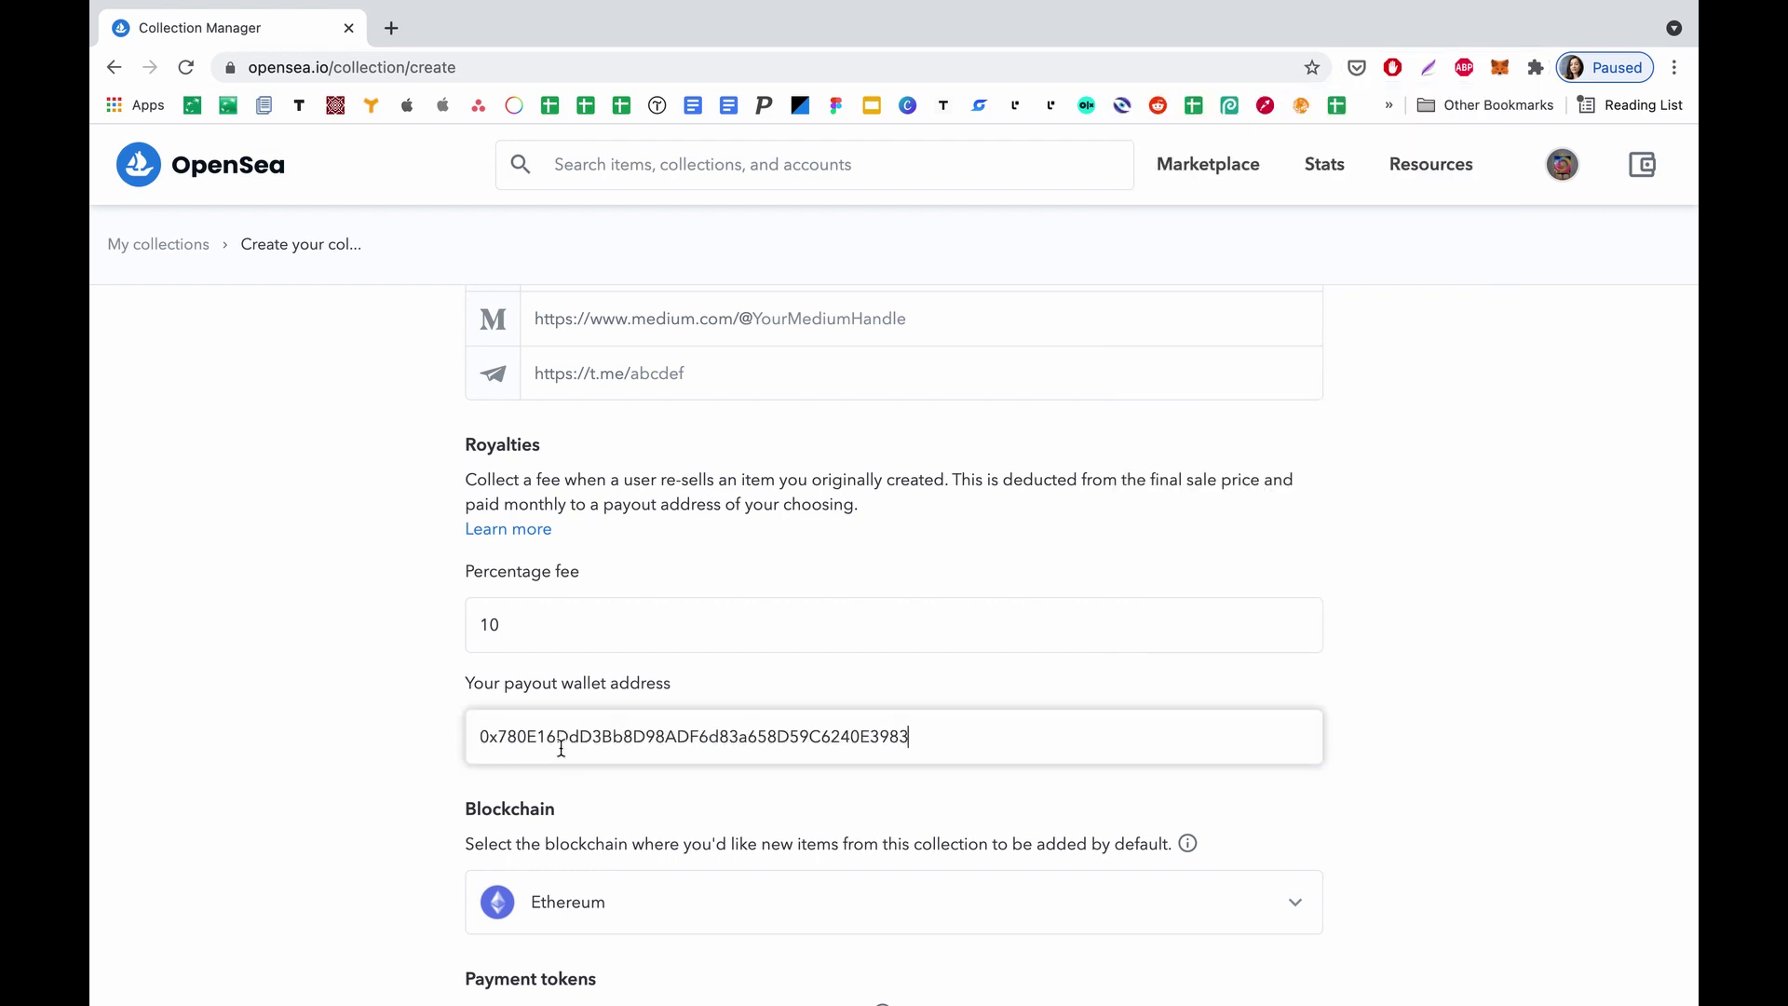
scroll(401, 769, down, 3)
Step: Choose Polygon as the collection's blockchain
click(596, 708)
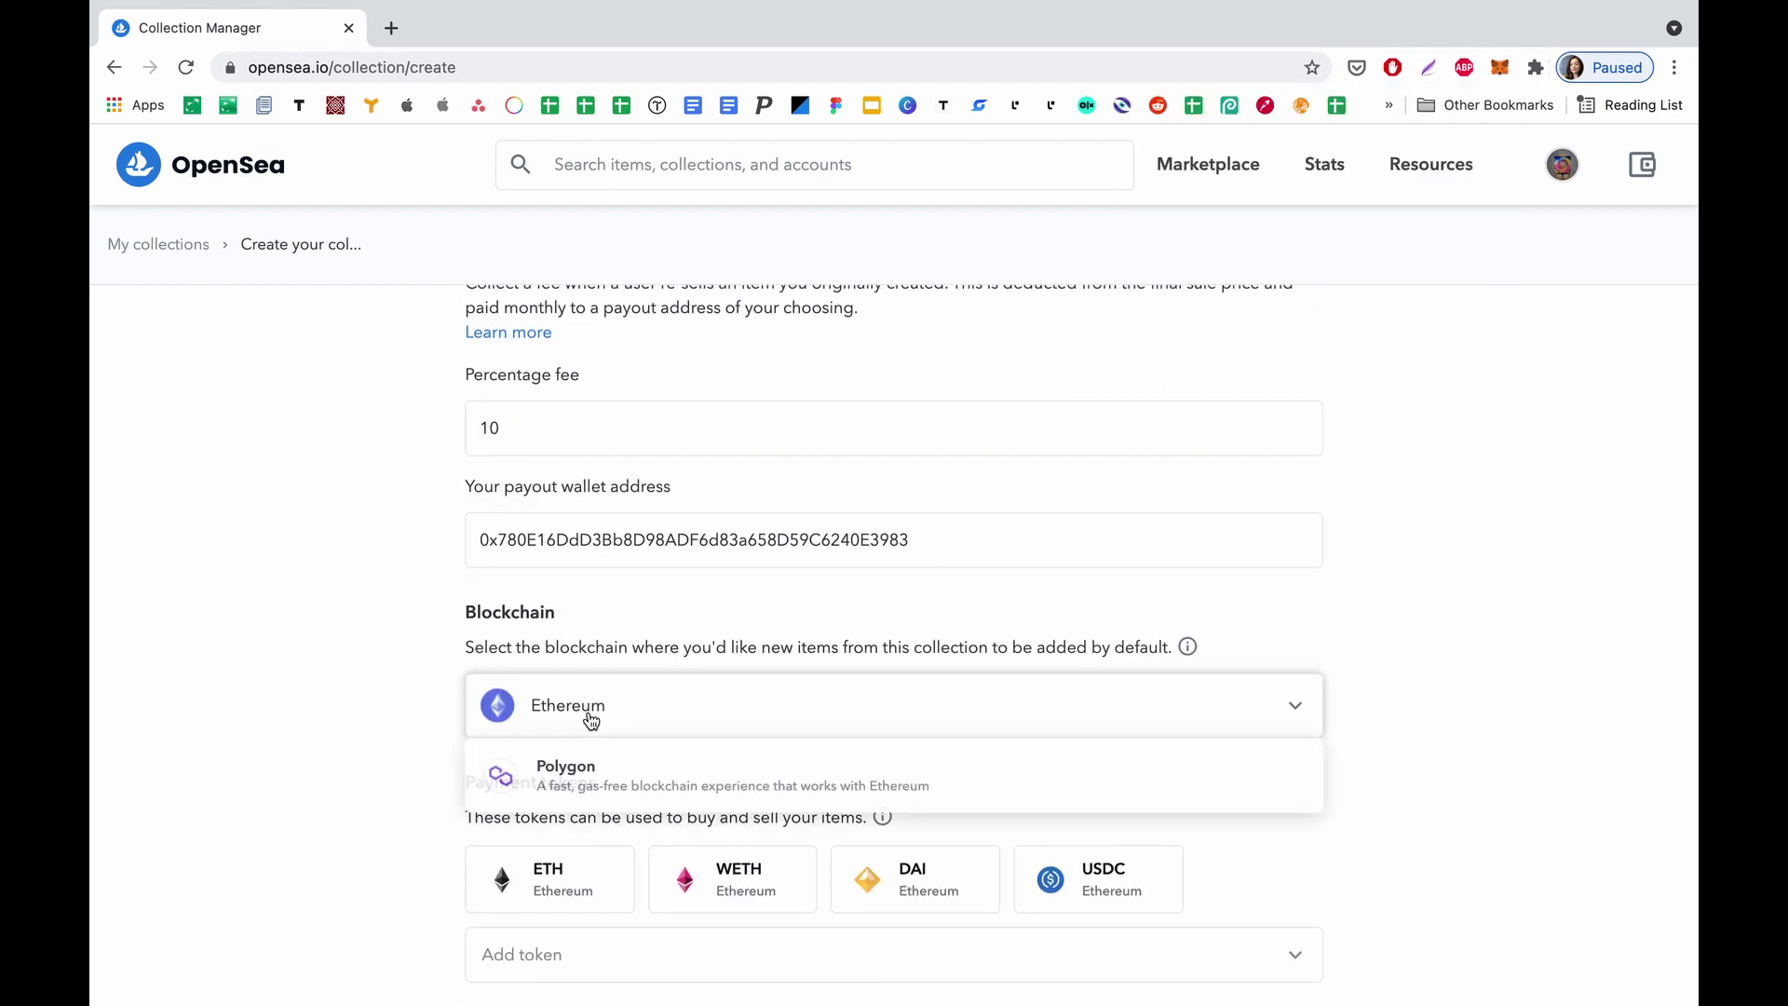
scroll(592, 717, down, 3)
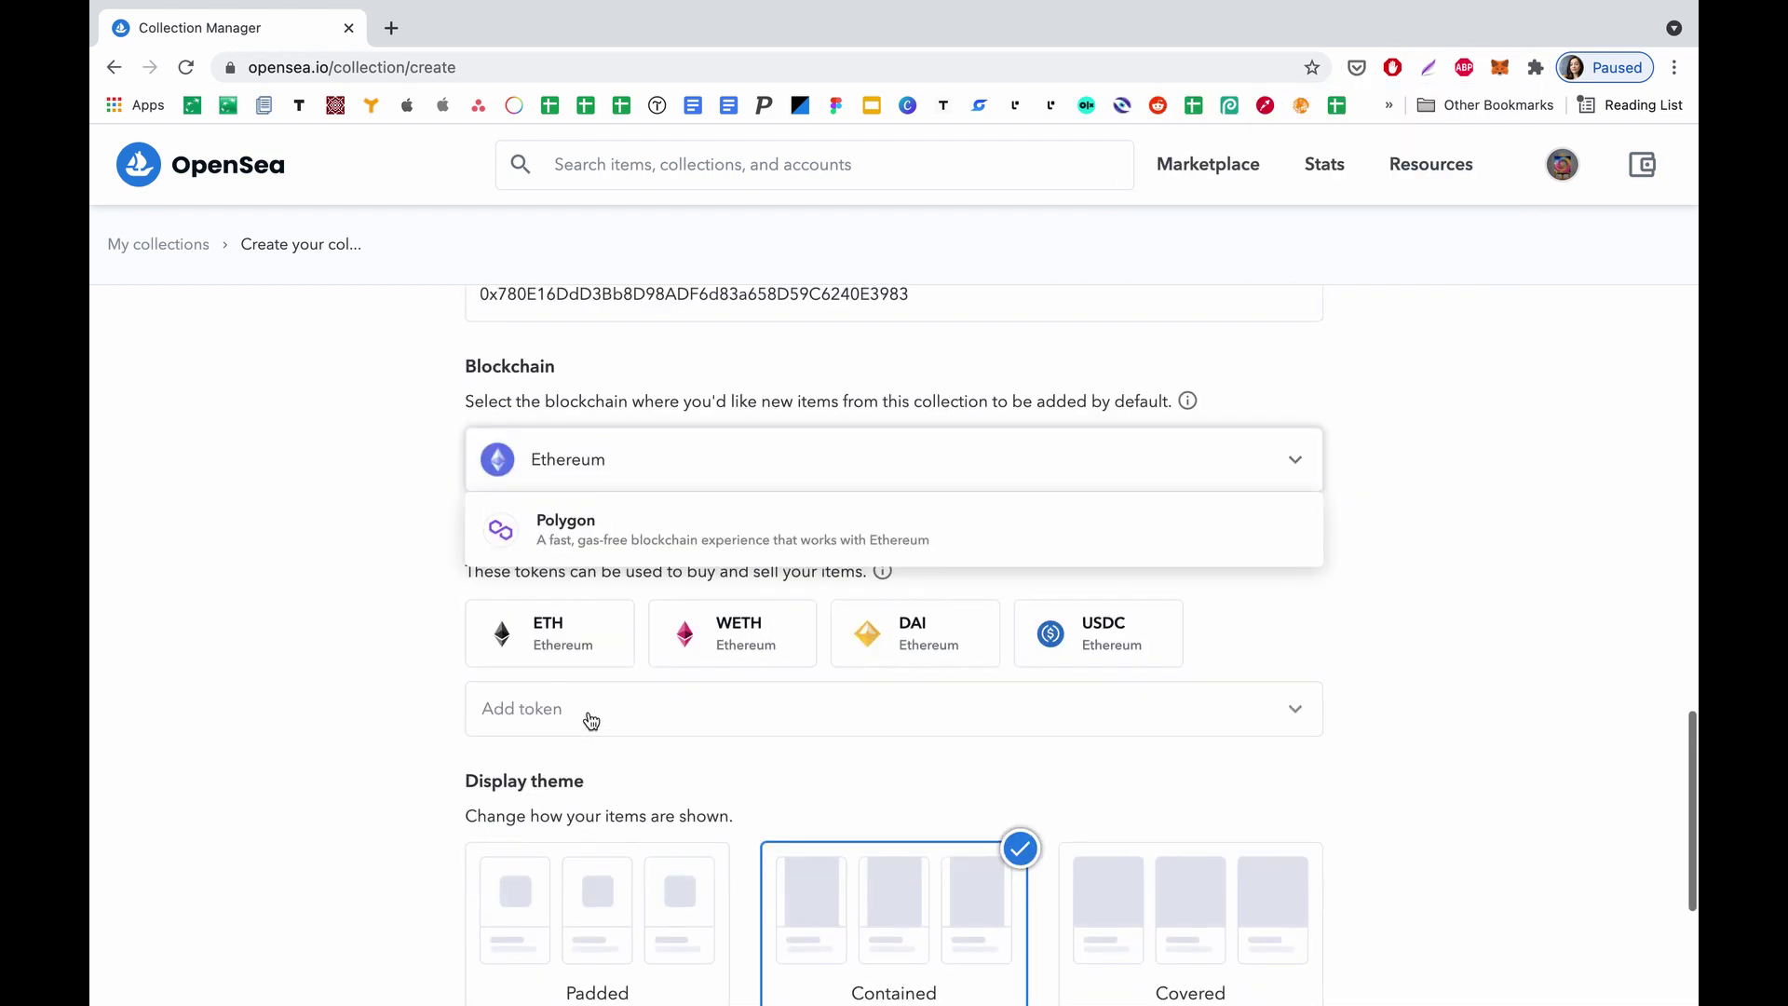
click(632, 553)
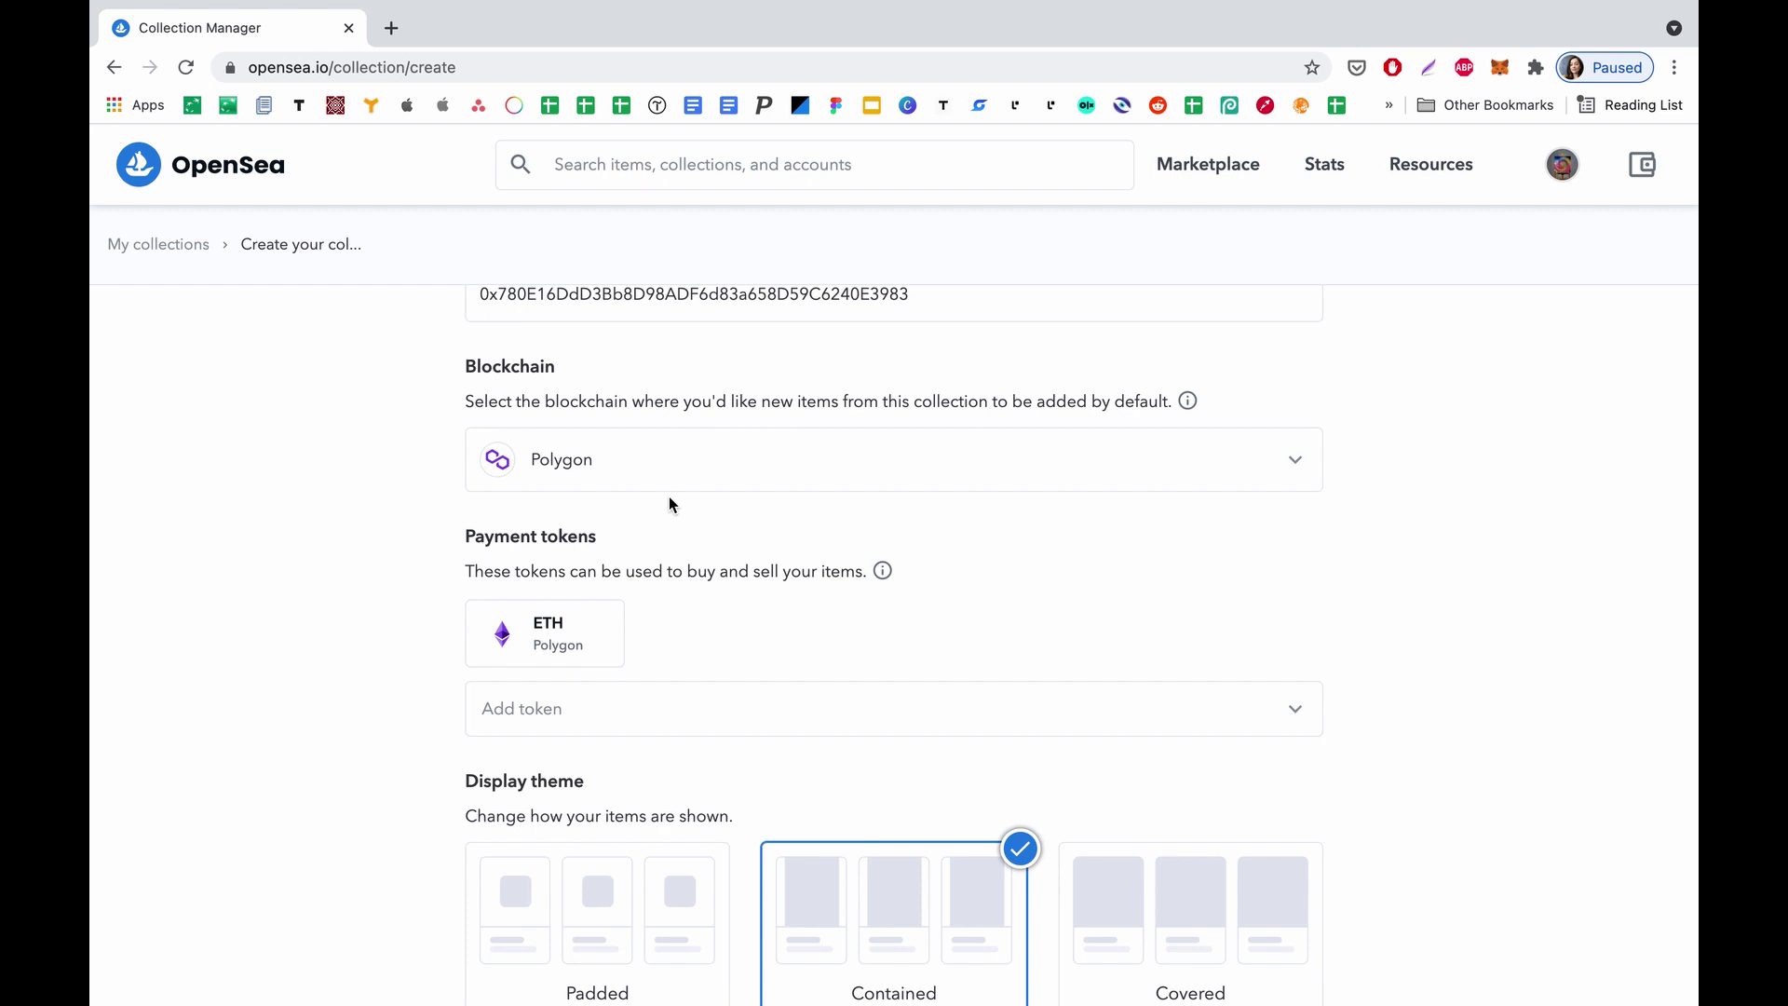
Step: Compare Padded and Covered, settle on the Contained theme, and create the collection
scroll(669, 503, down, 2)
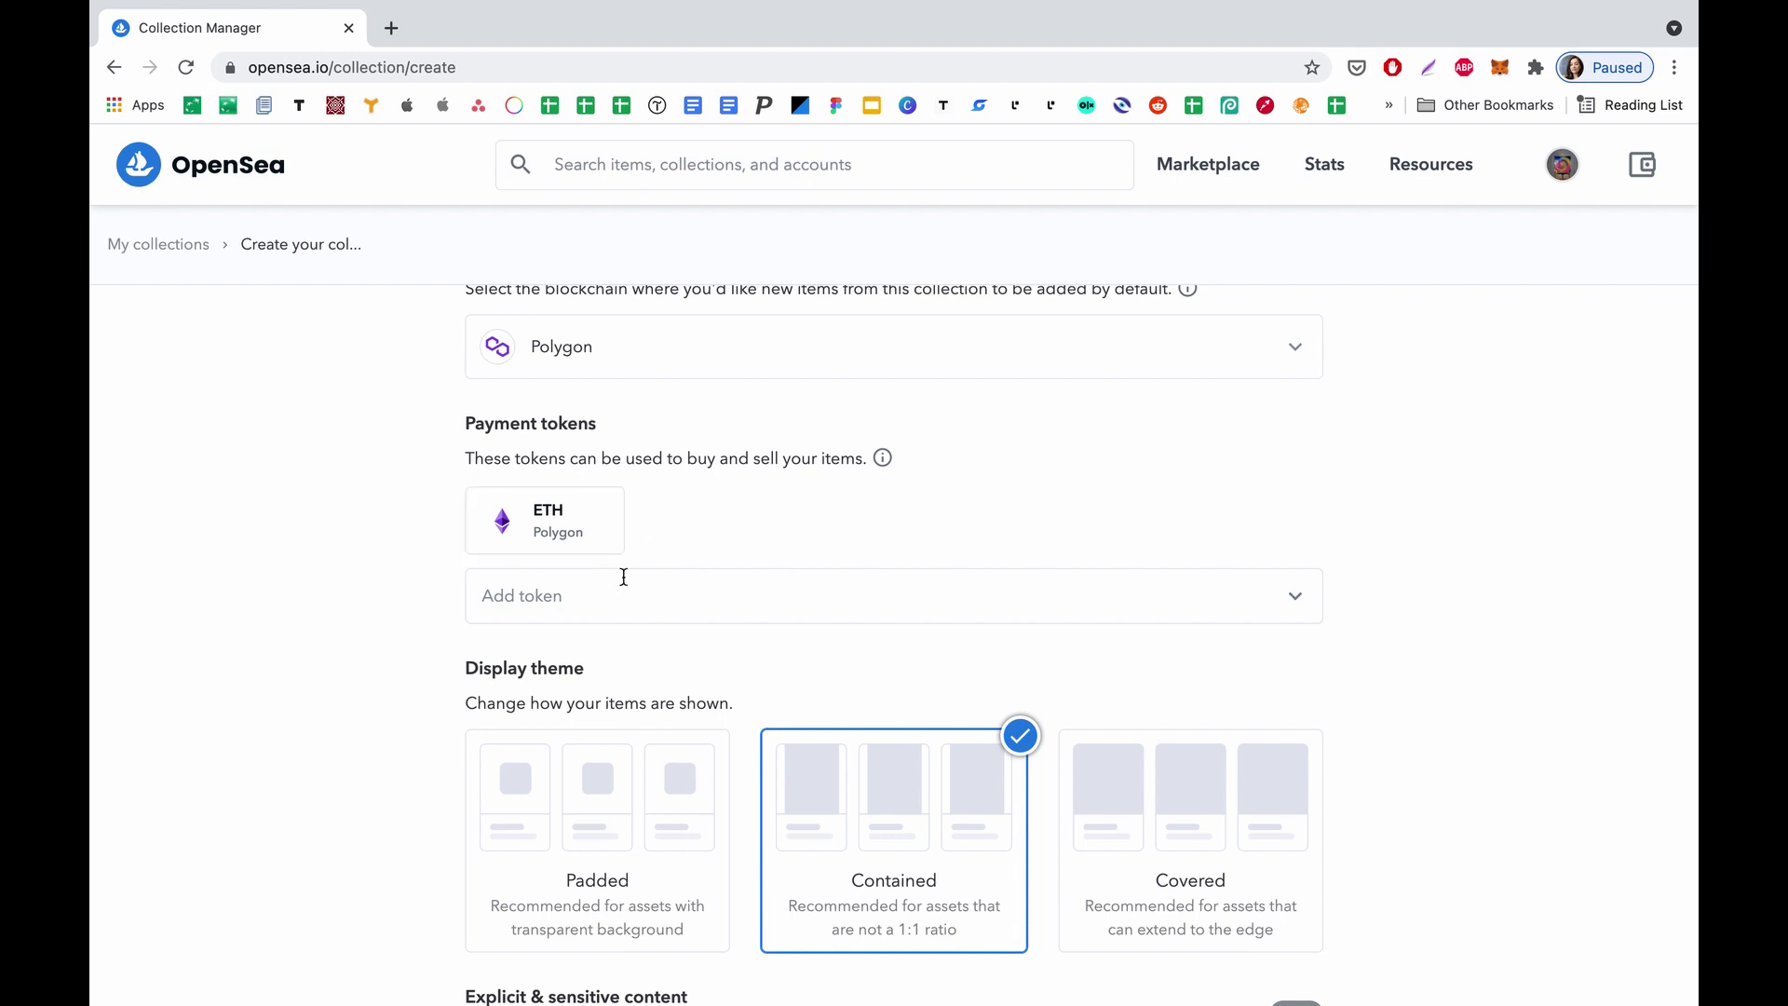
scroll(628, 639, down, 3)
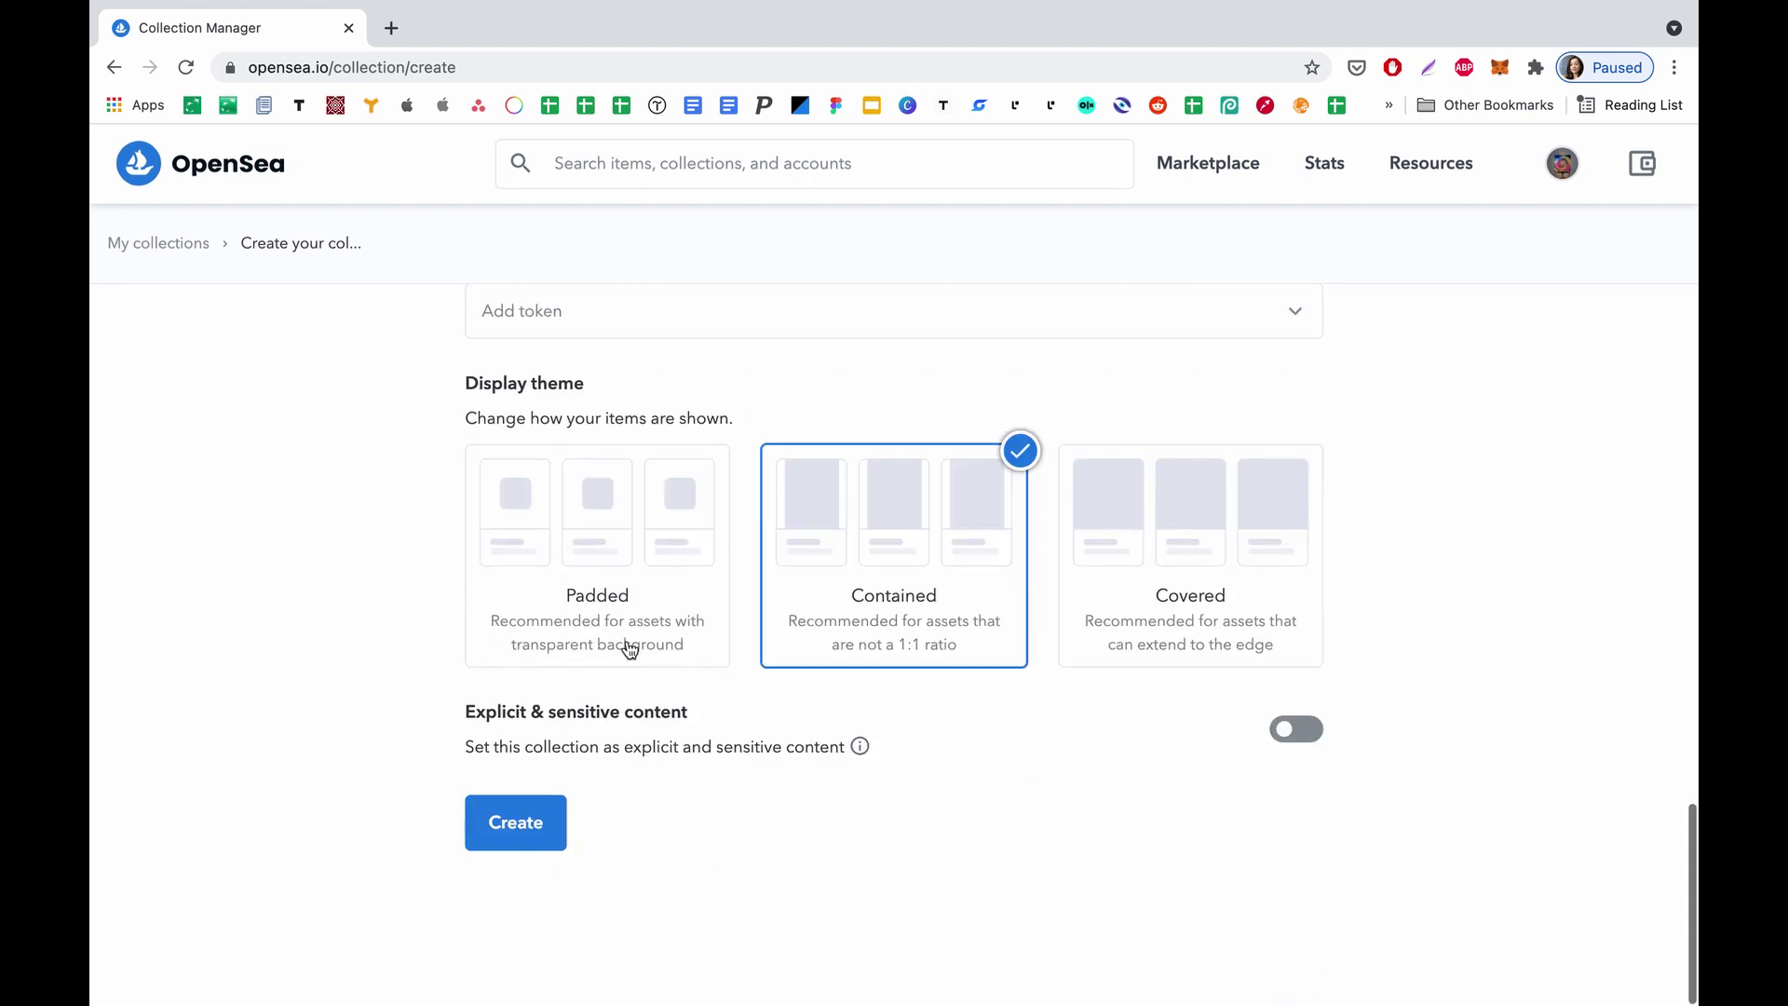
click(620, 542)
click(877, 546)
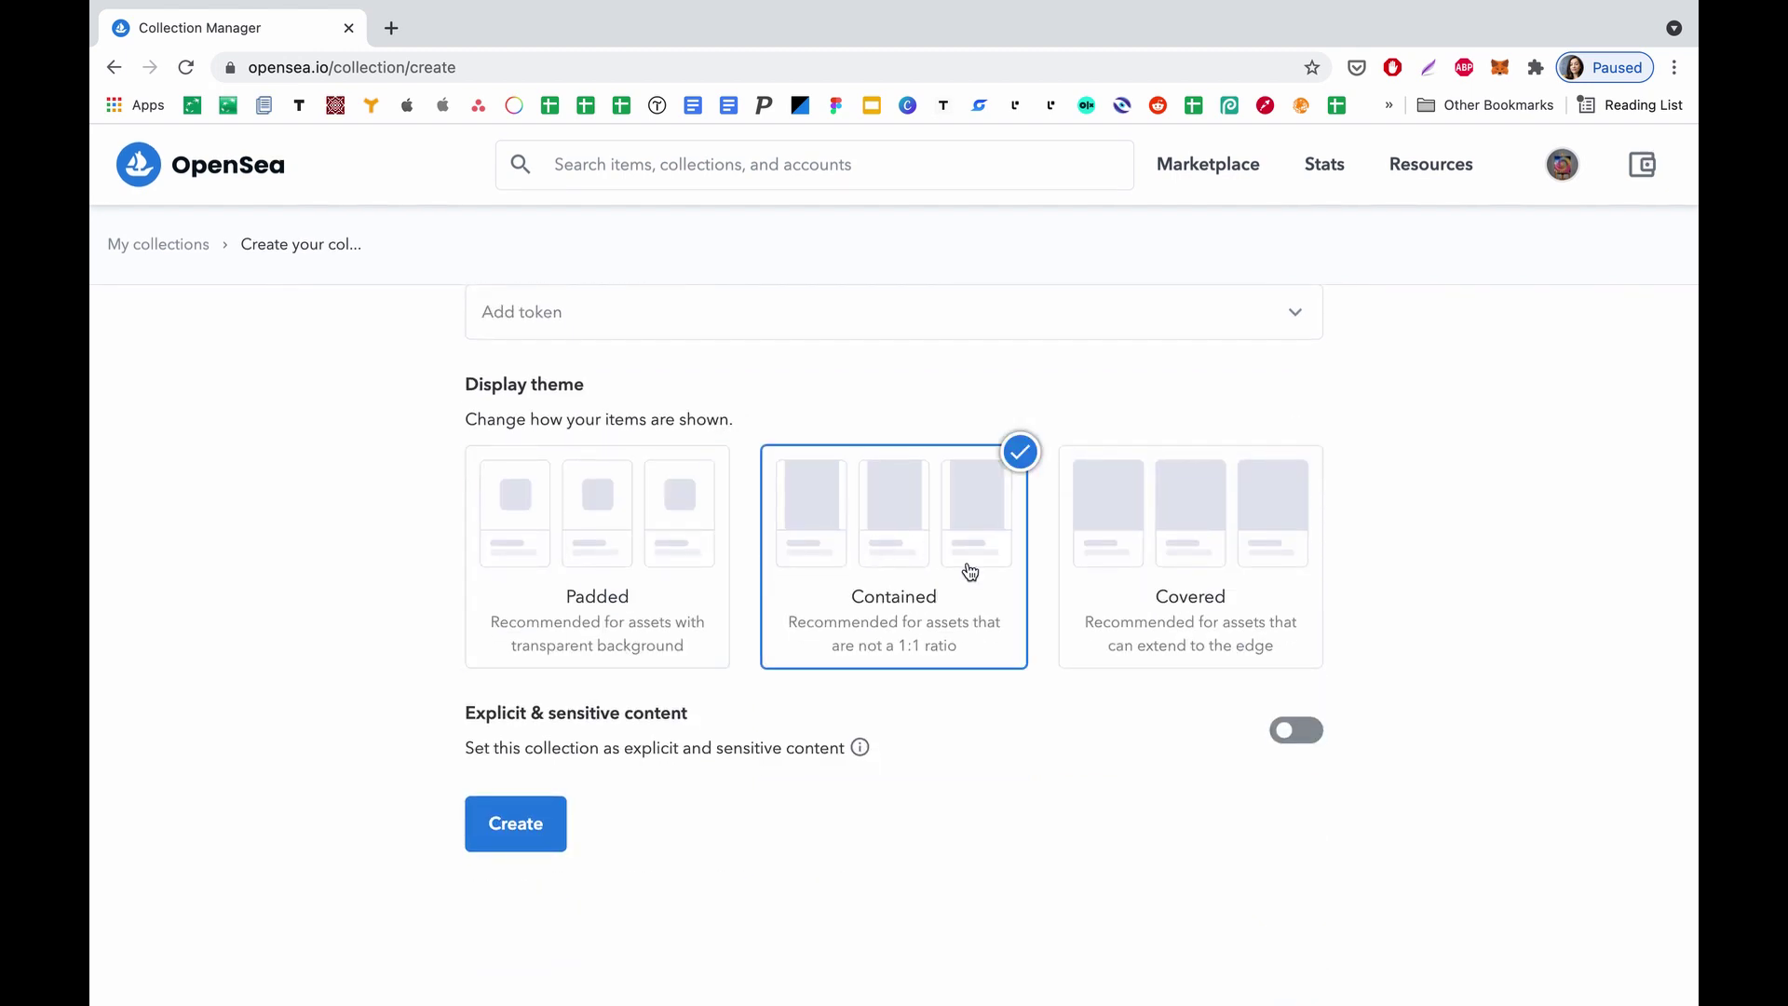
click(1233, 583)
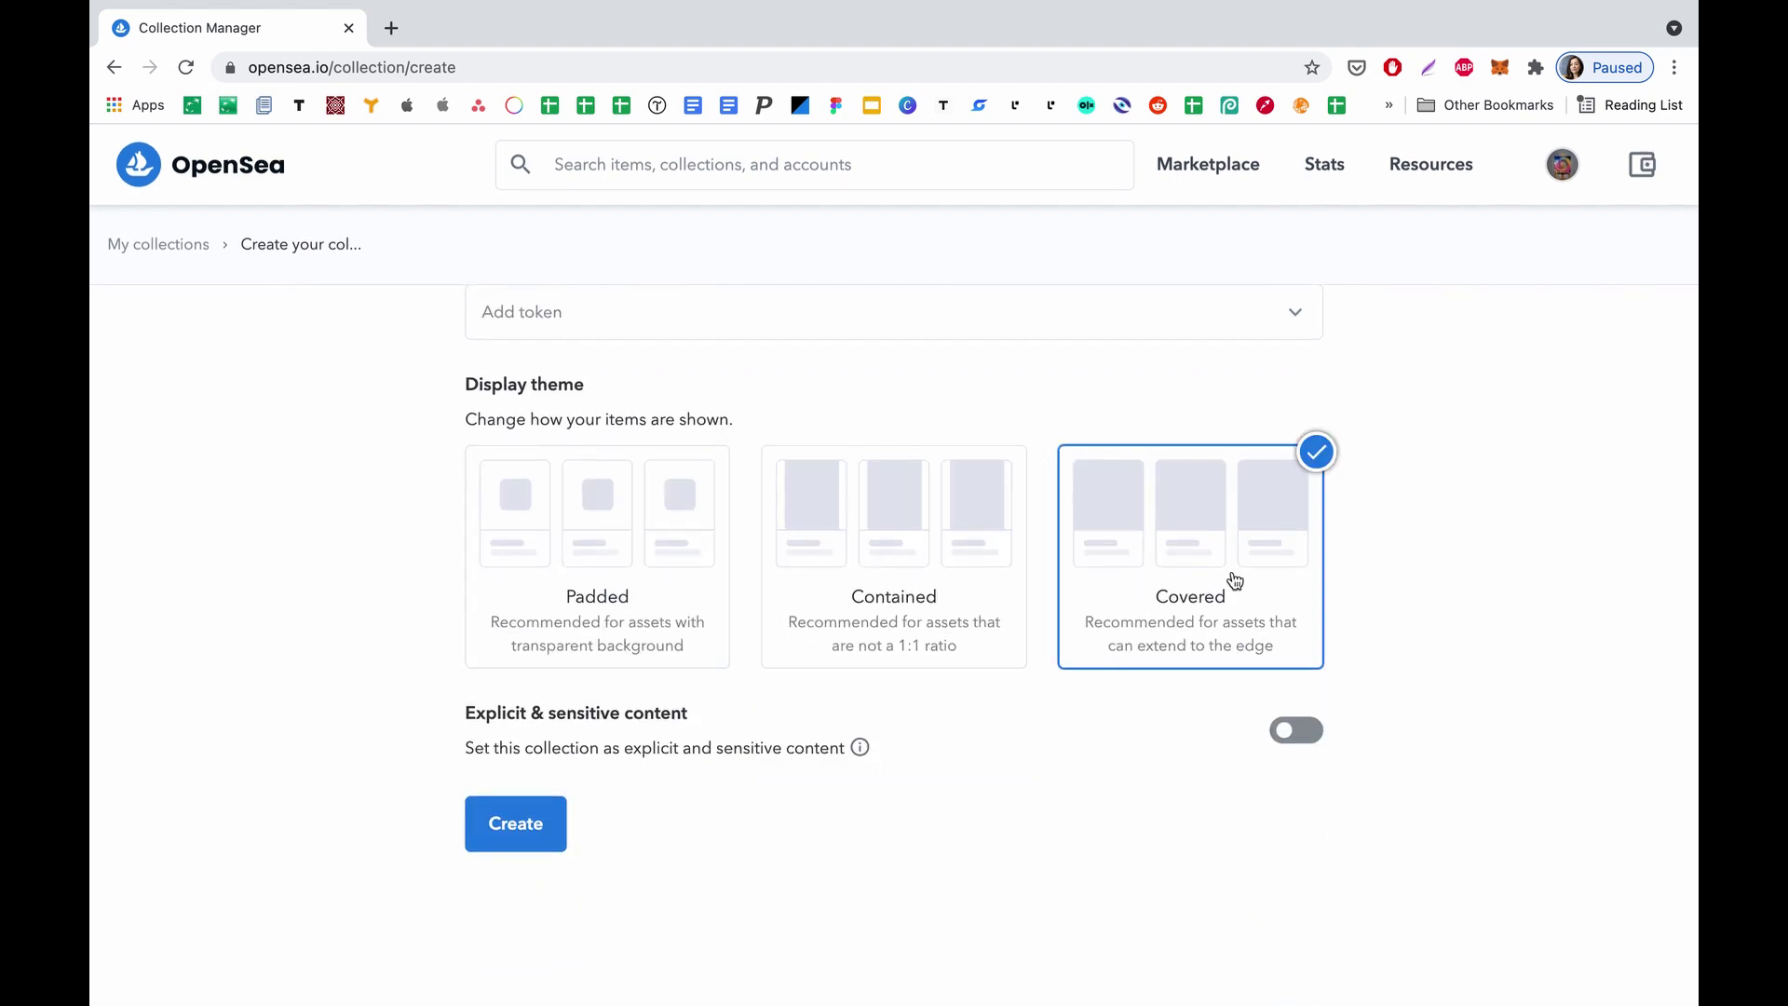
click(956, 567)
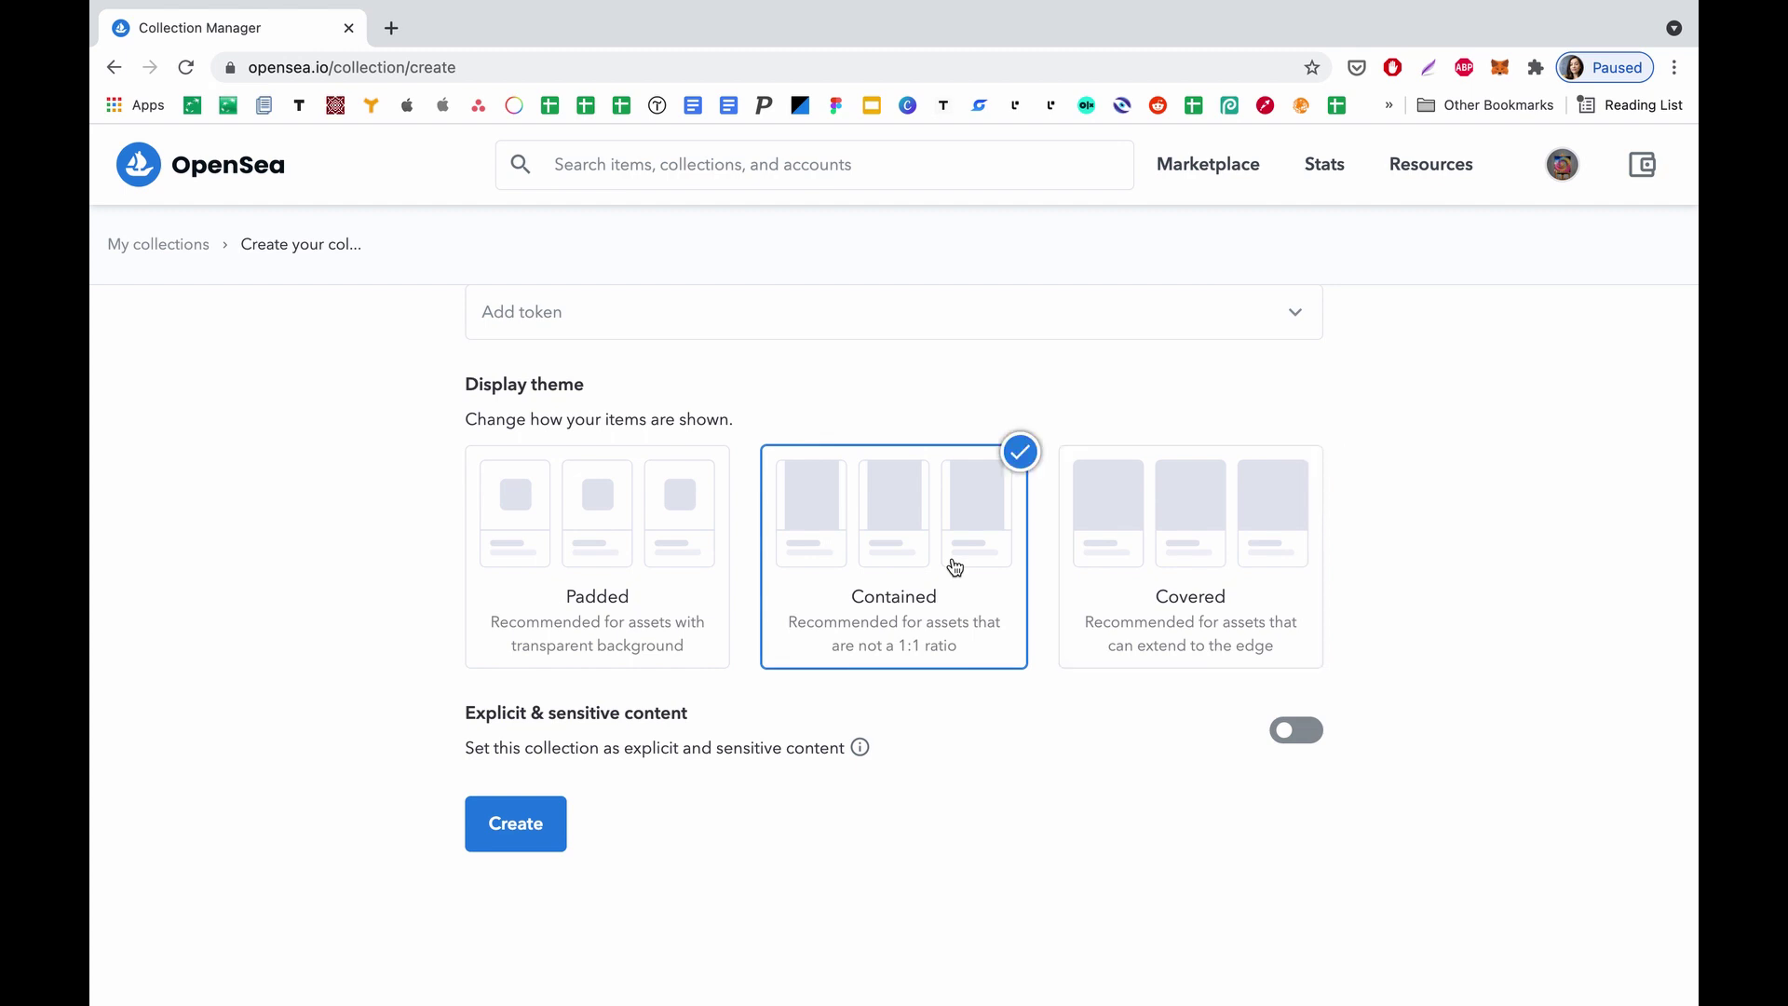
click(619, 567)
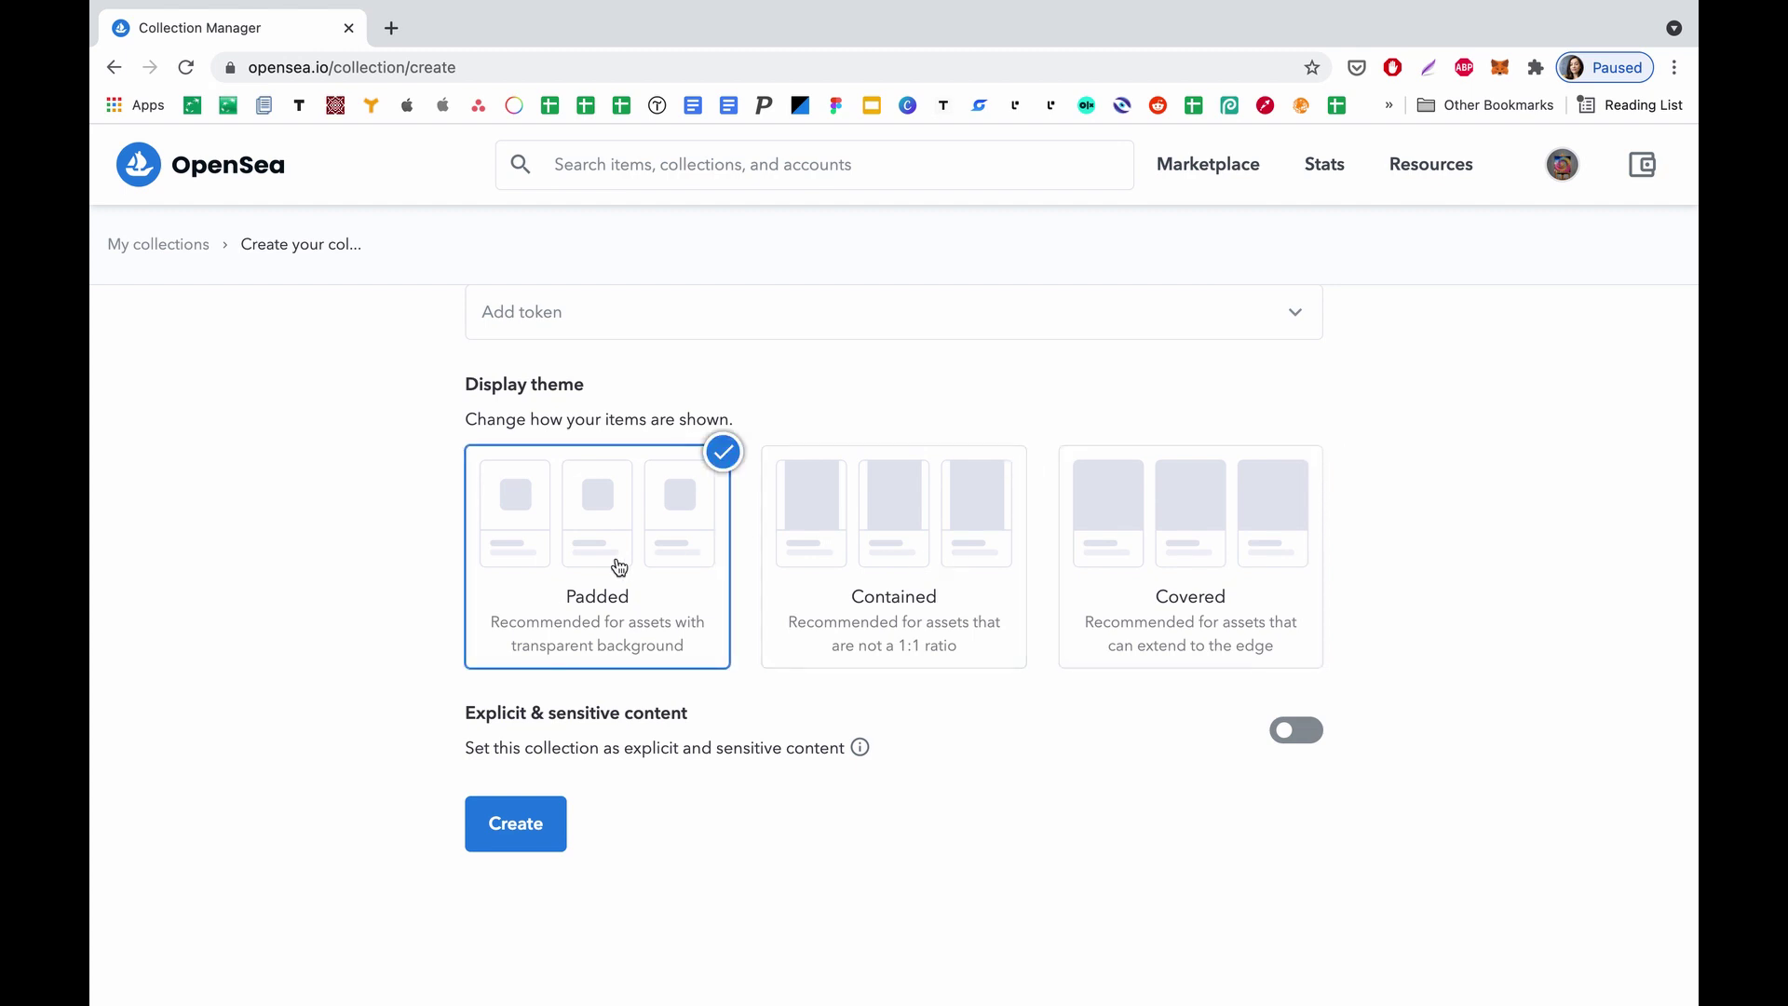
click(837, 571)
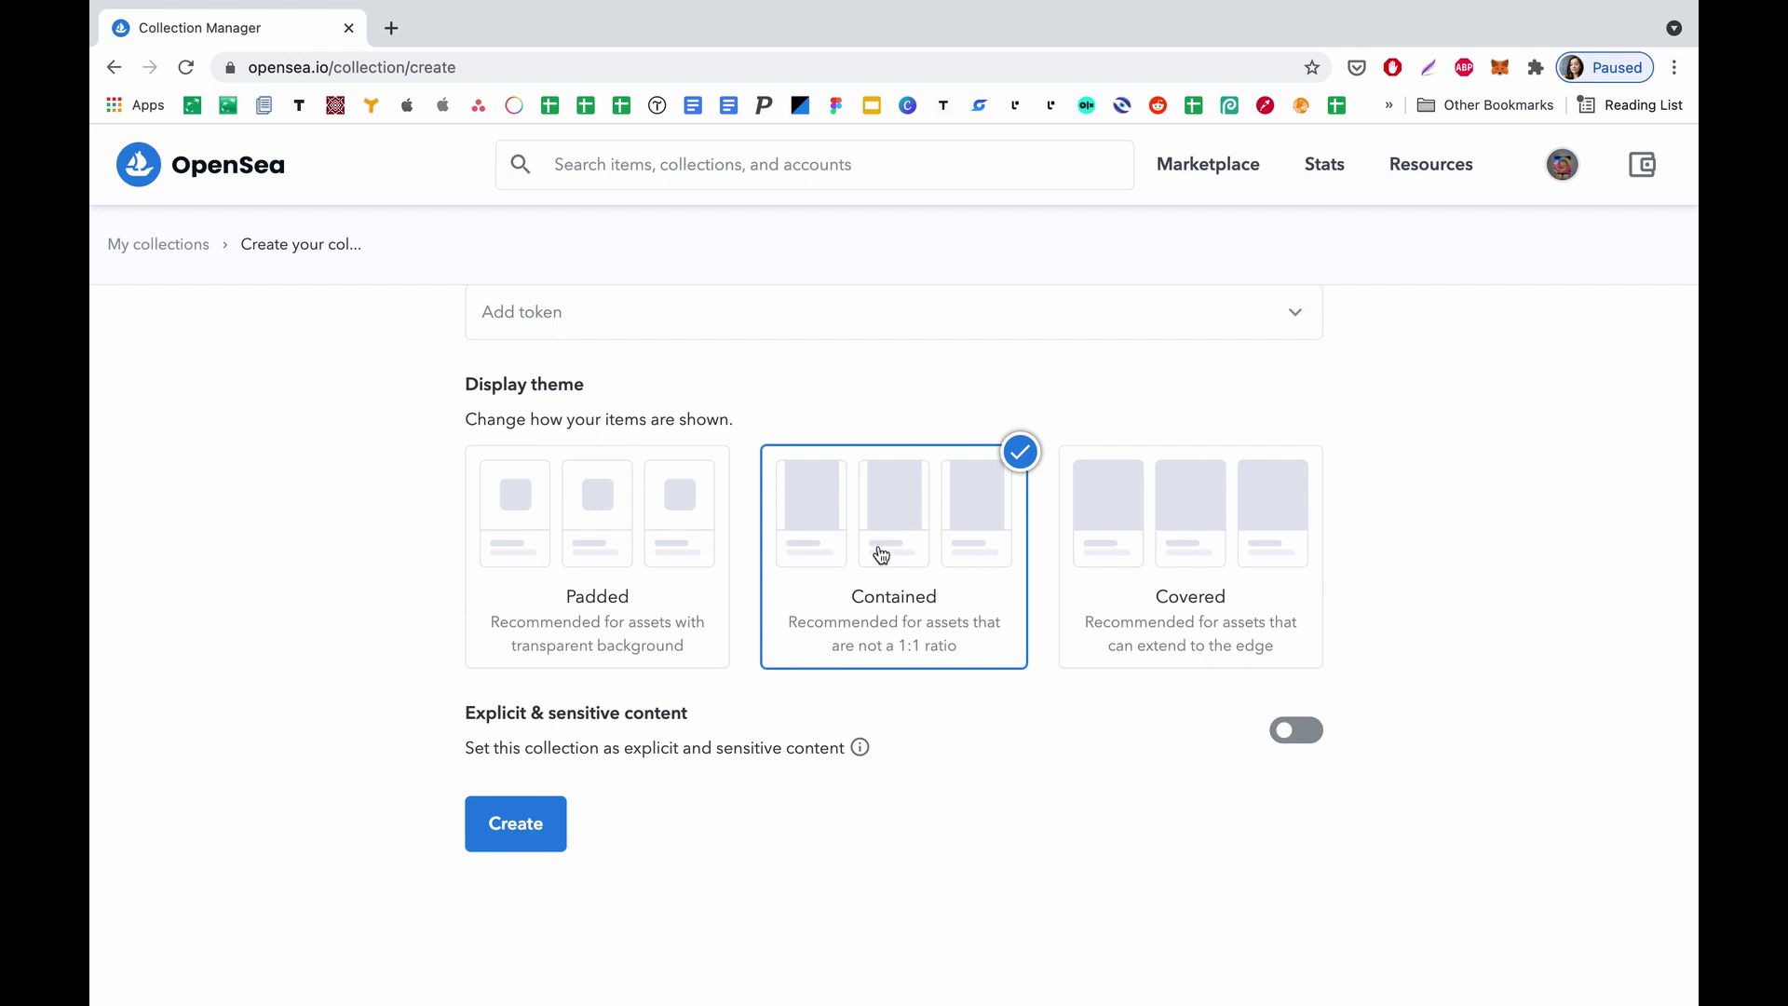
click(531, 829)
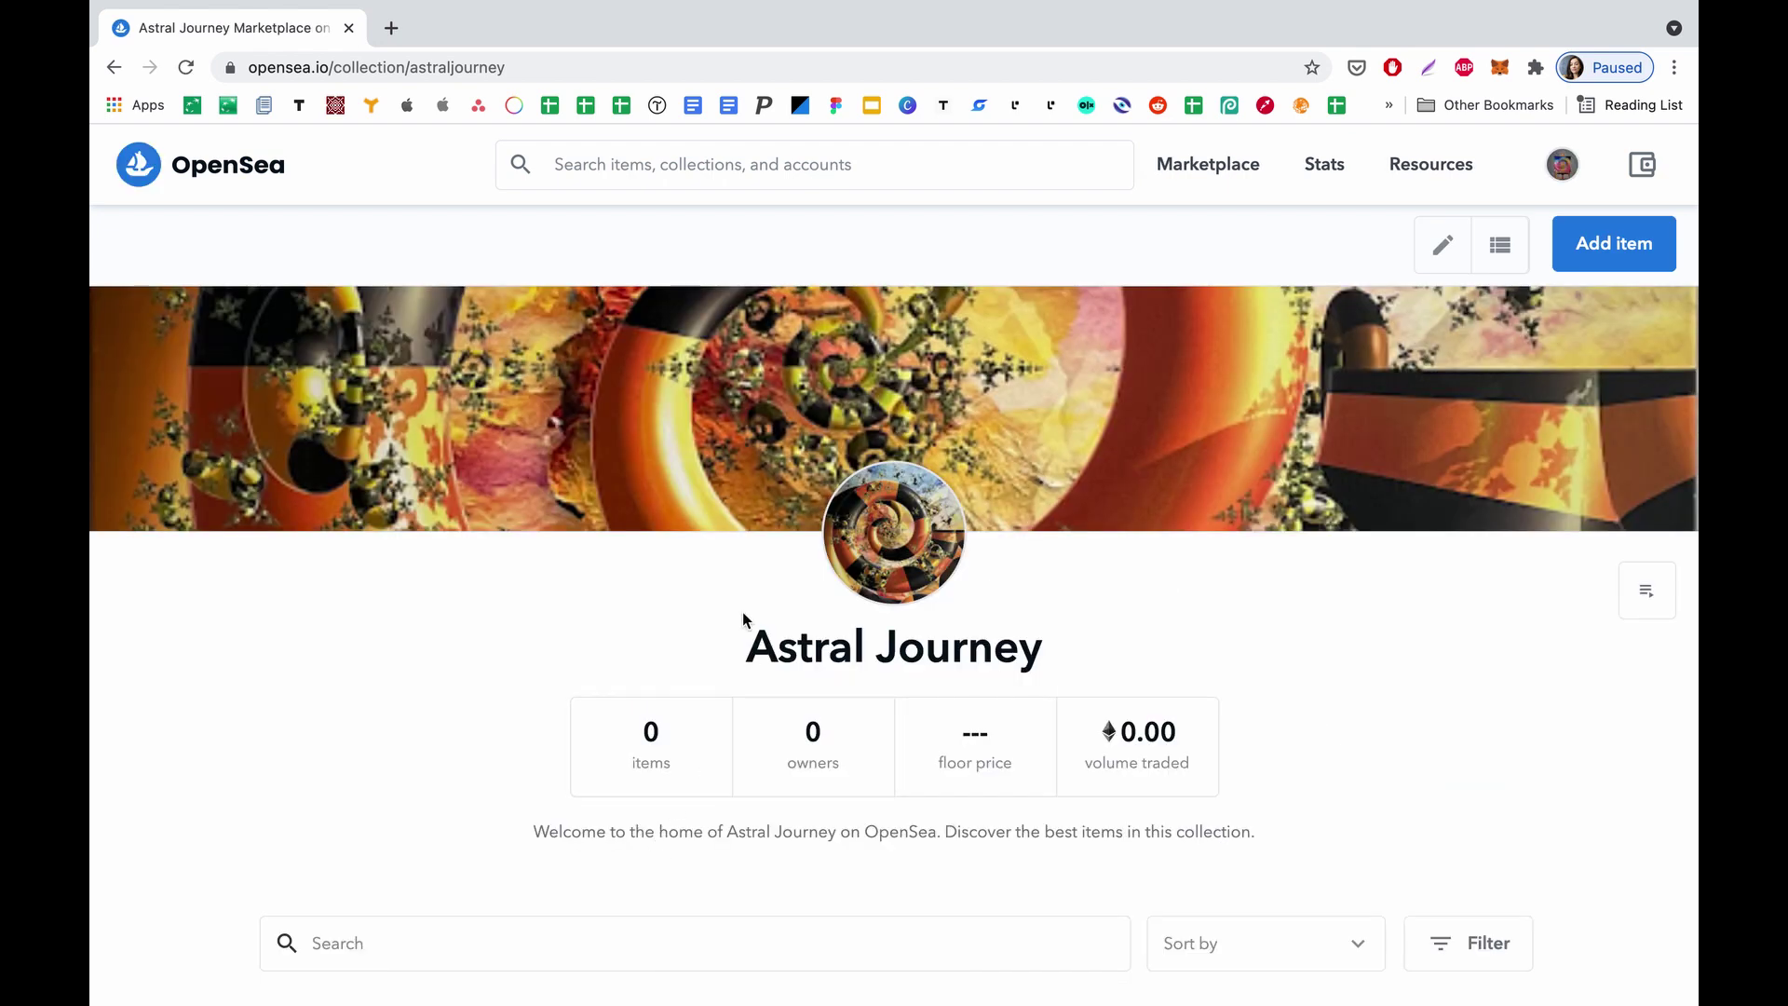
Step: Review the Astral Journey collection page, then start a new item and browse for media
scroll(743, 619, down, 4)
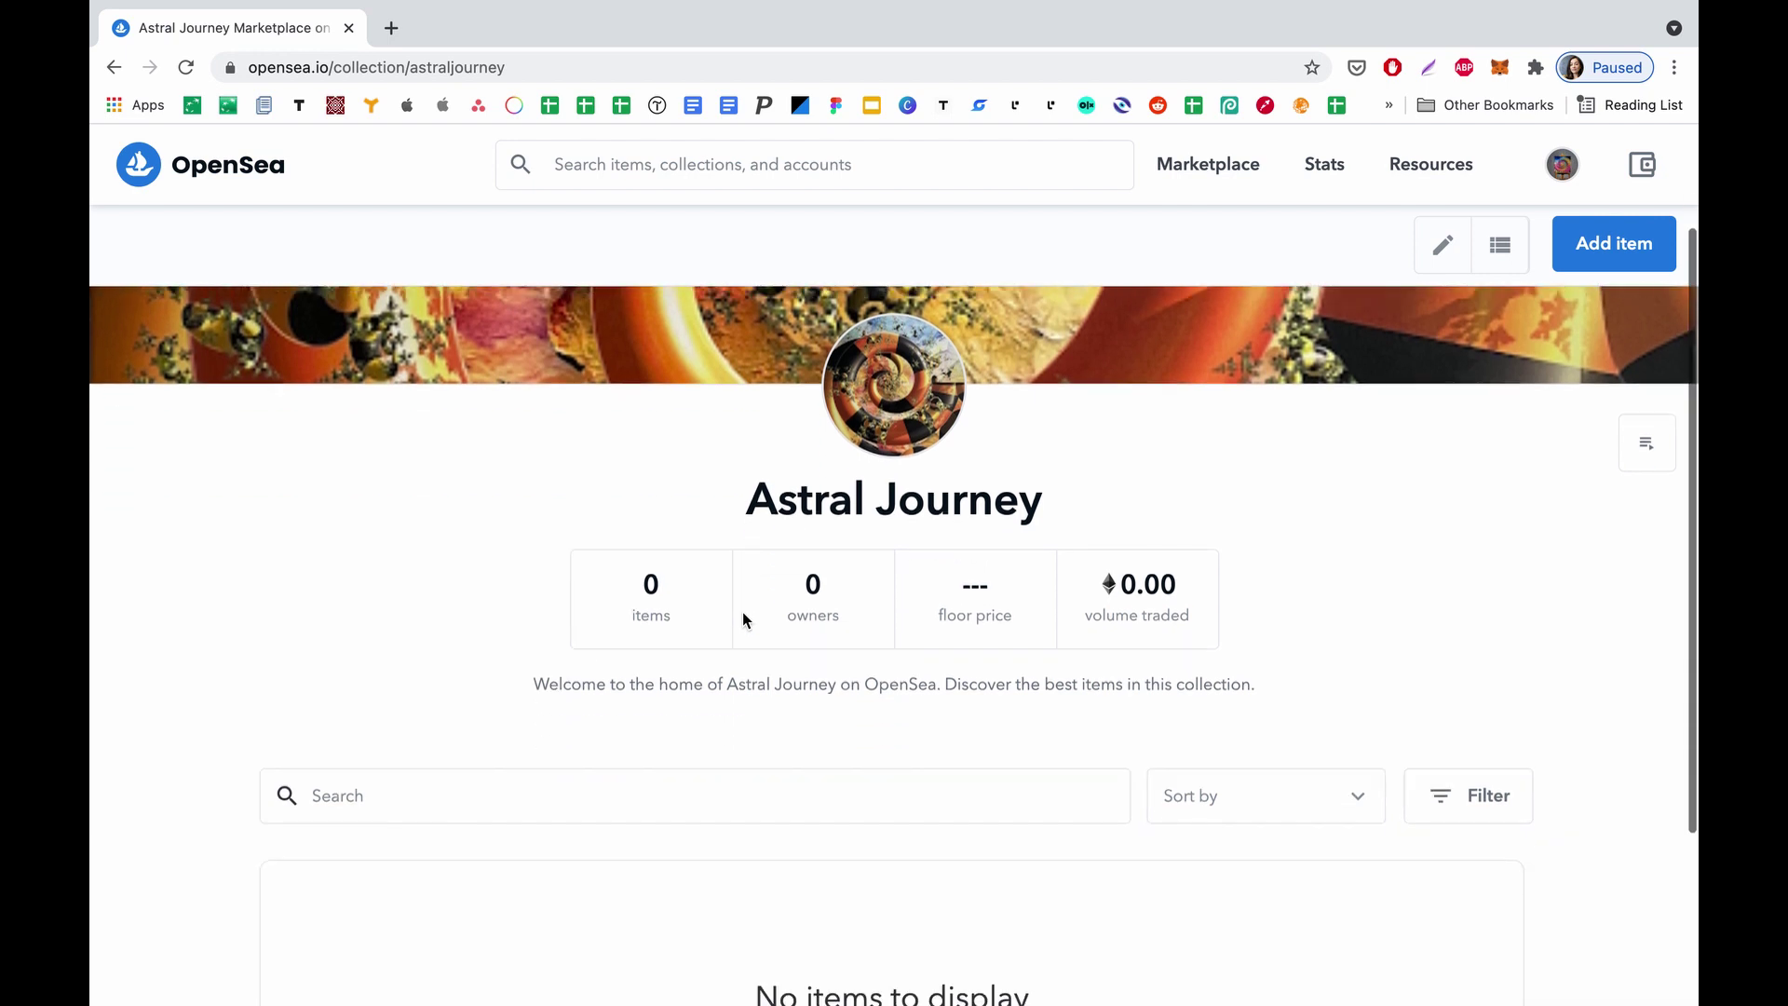
scroll(743, 619, down, 1)
scroll(743, 619, up, 2)
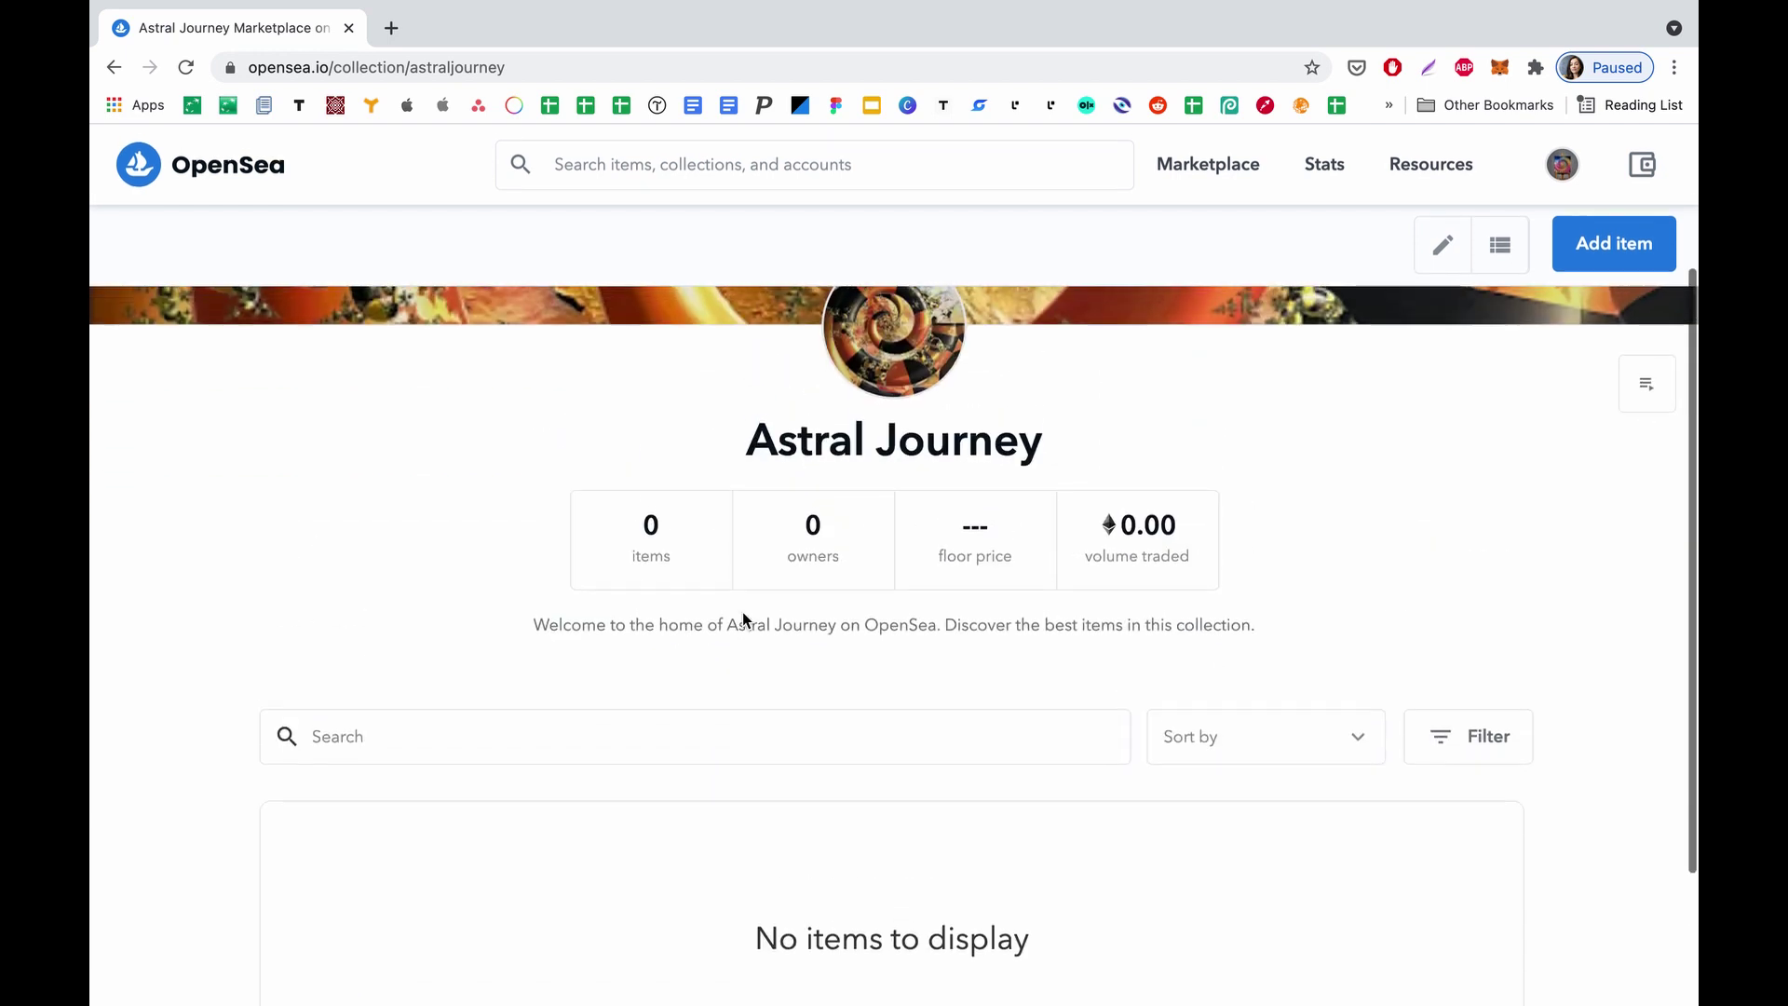
scroll(743, 618, down, 2)
scroll(741, 612, up, 3)
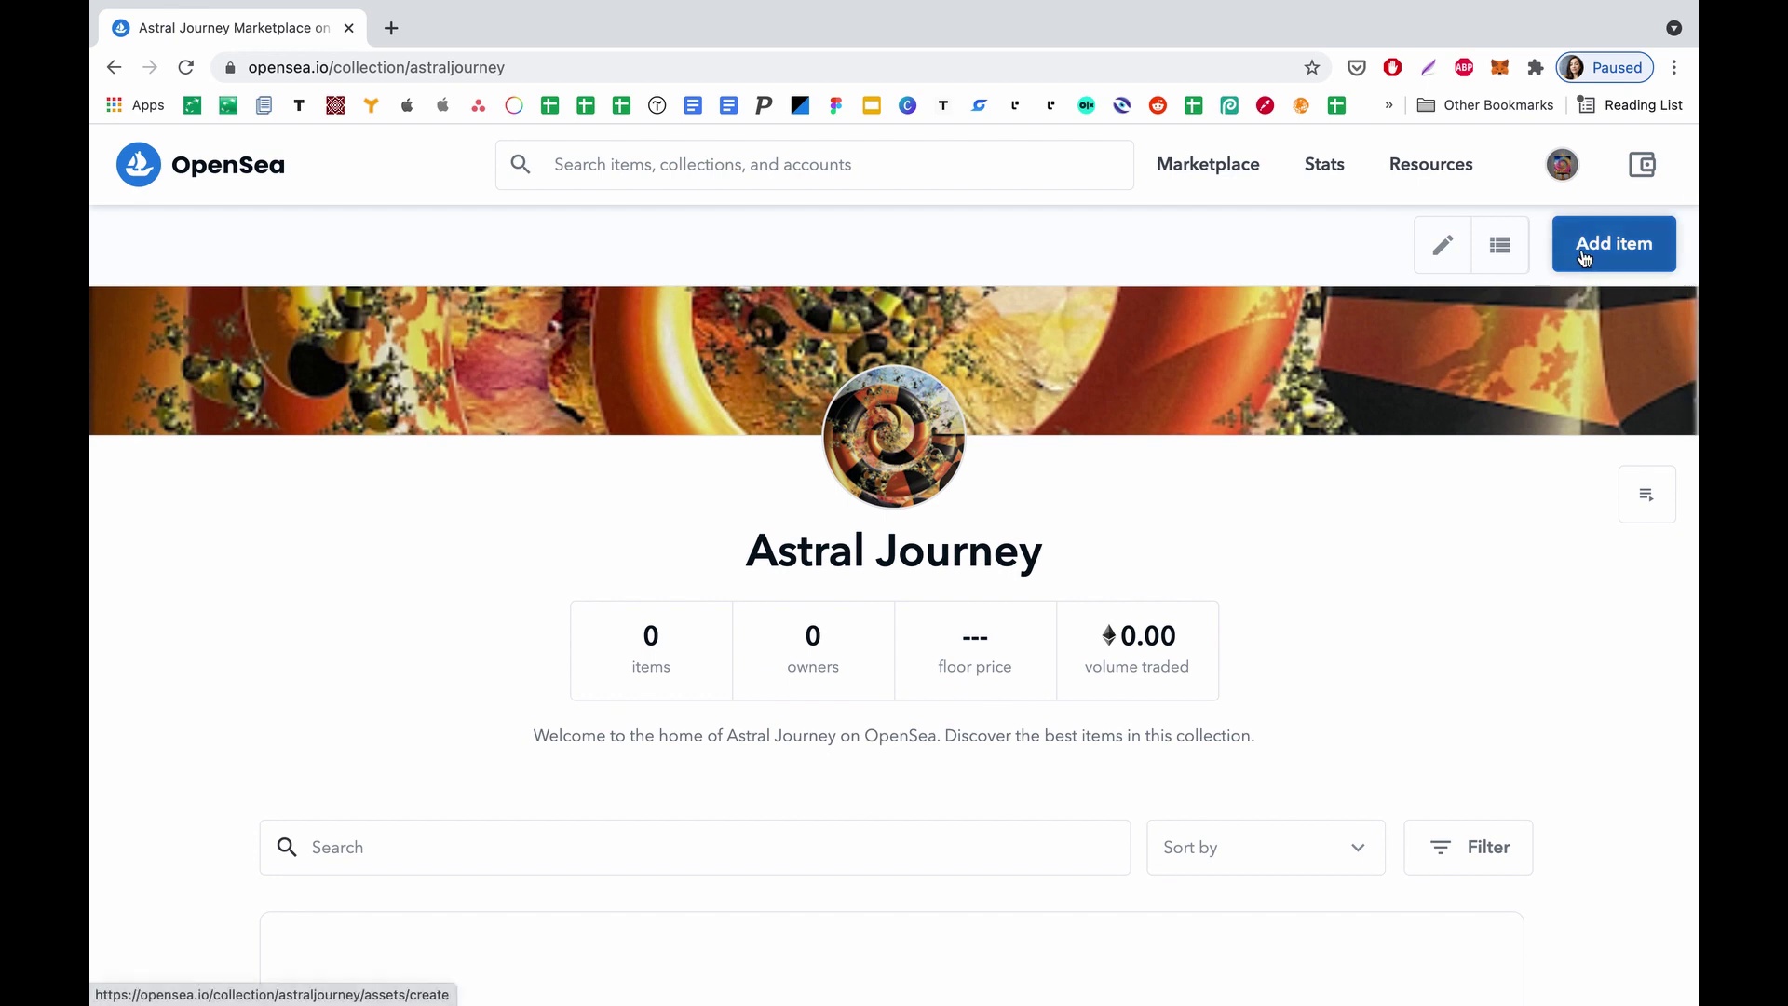
click(1582, 256)
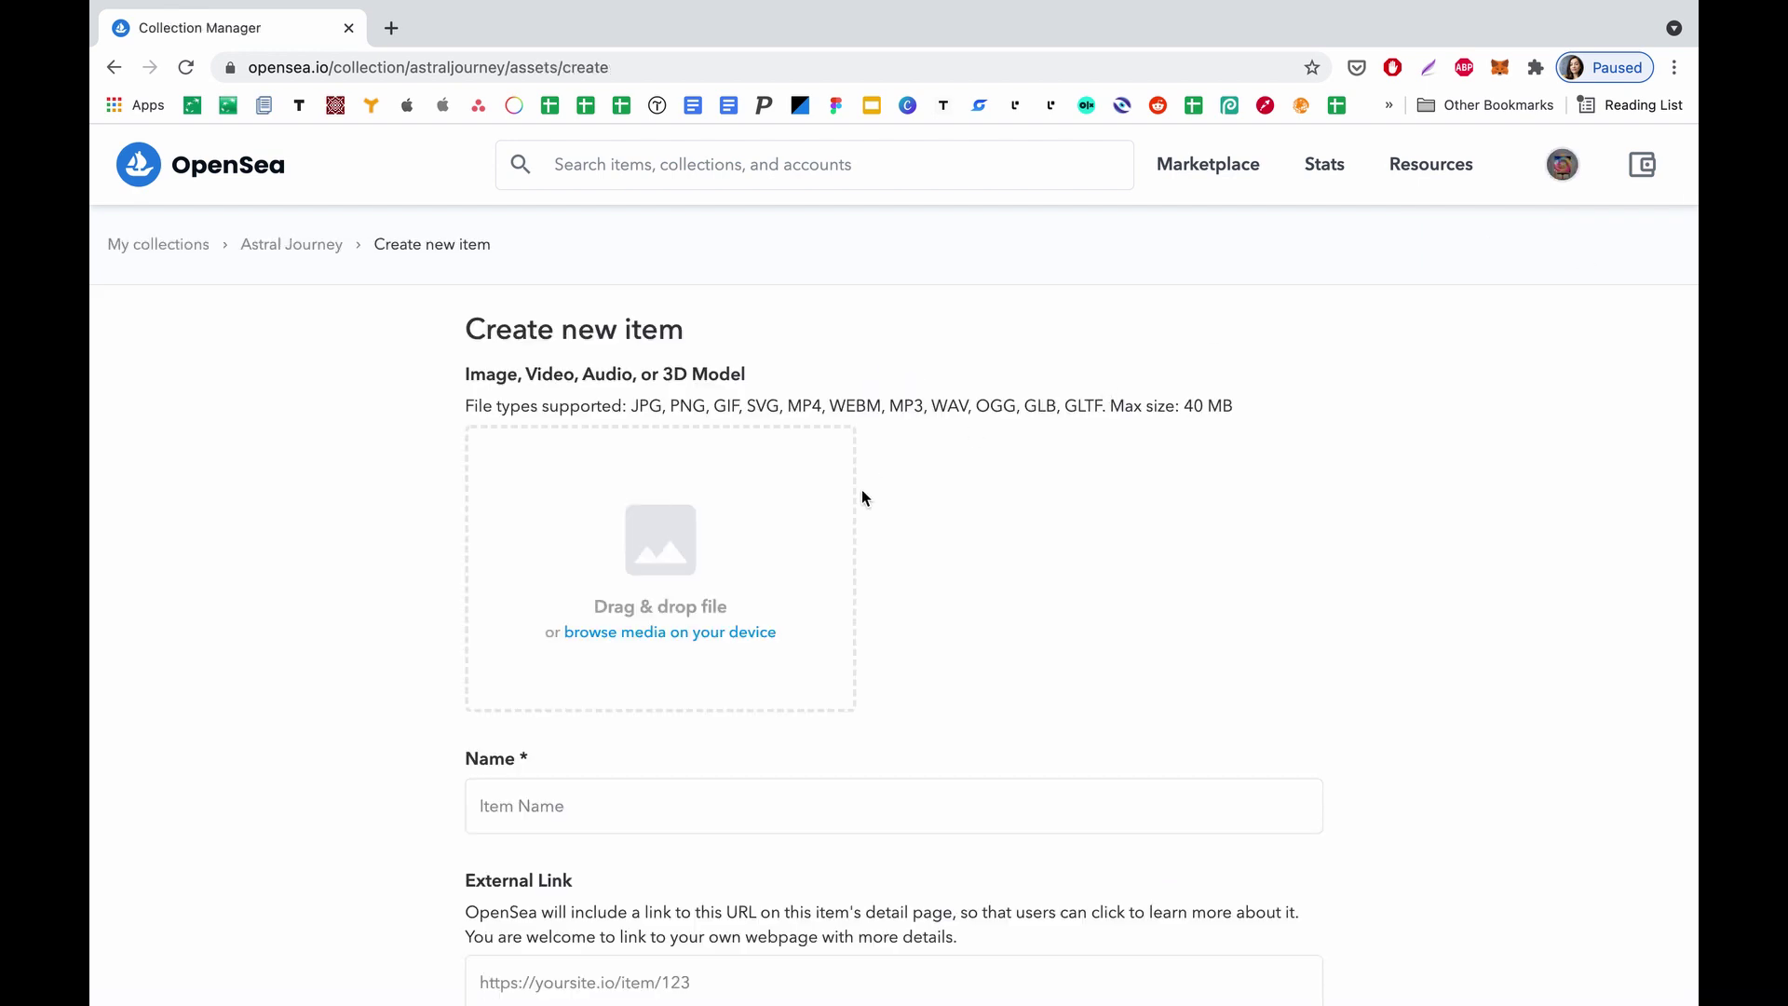
click(848, 492)
Step: Upload the Daydreaming image as the item's media
click(729, 398)
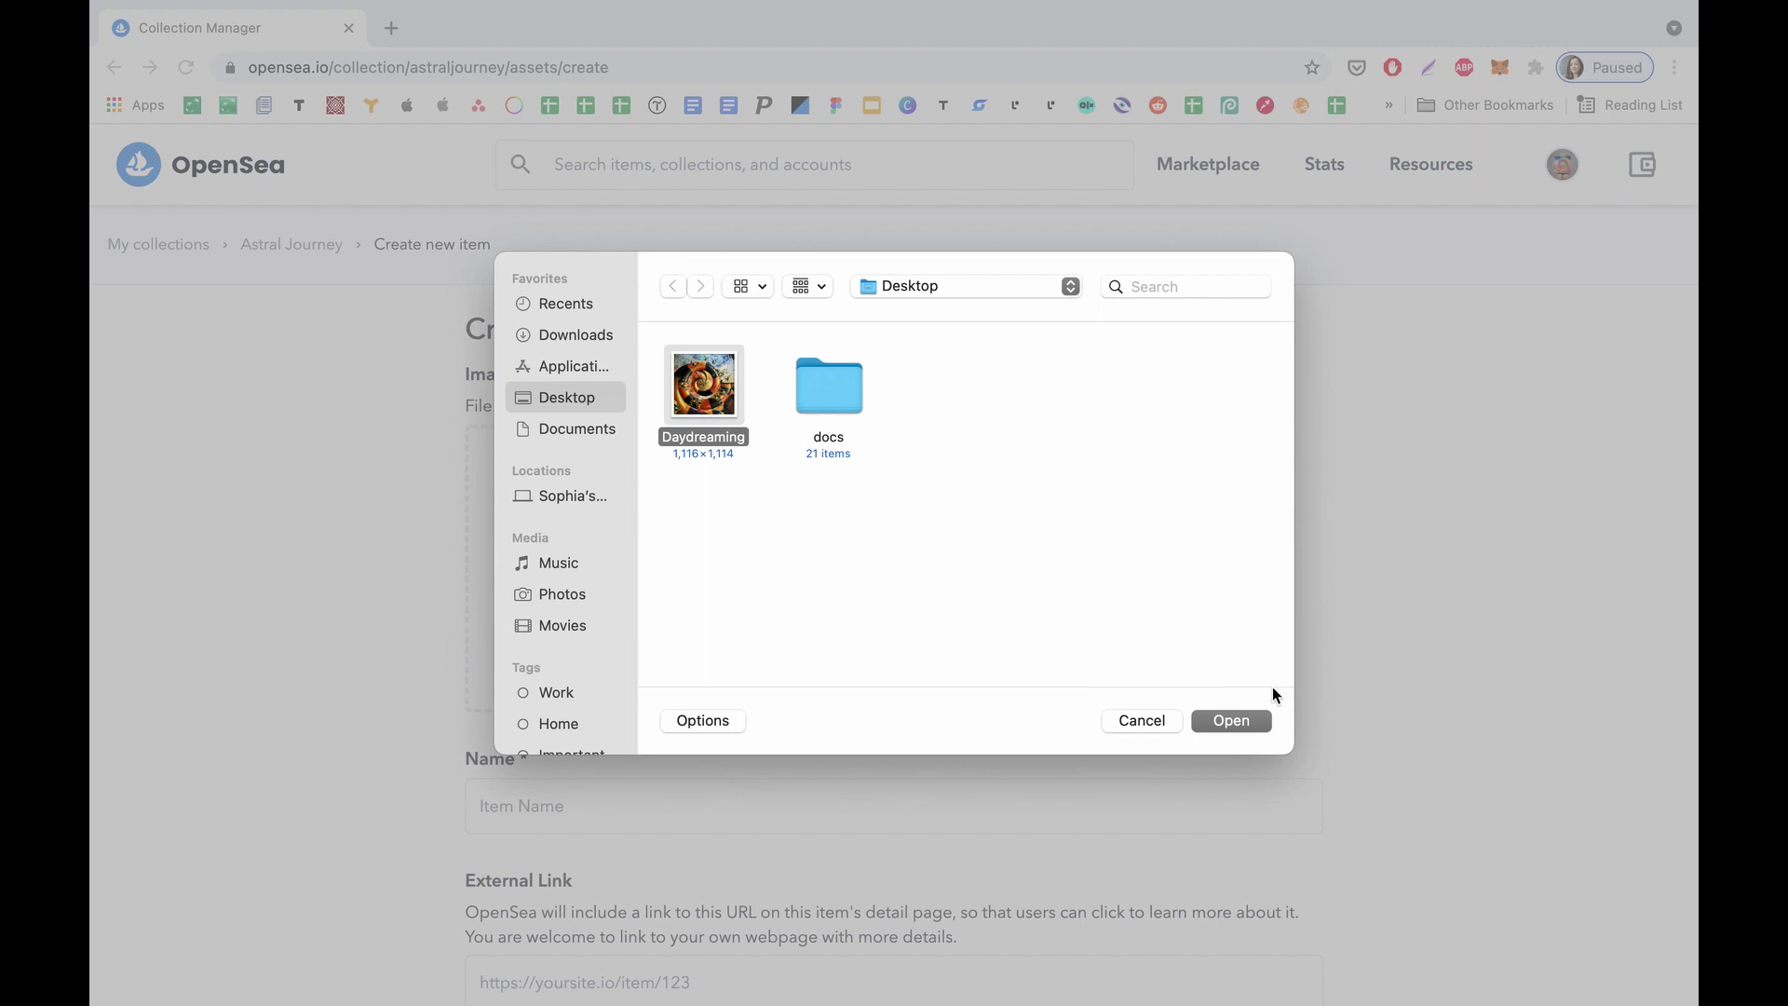
click(1223, 720)
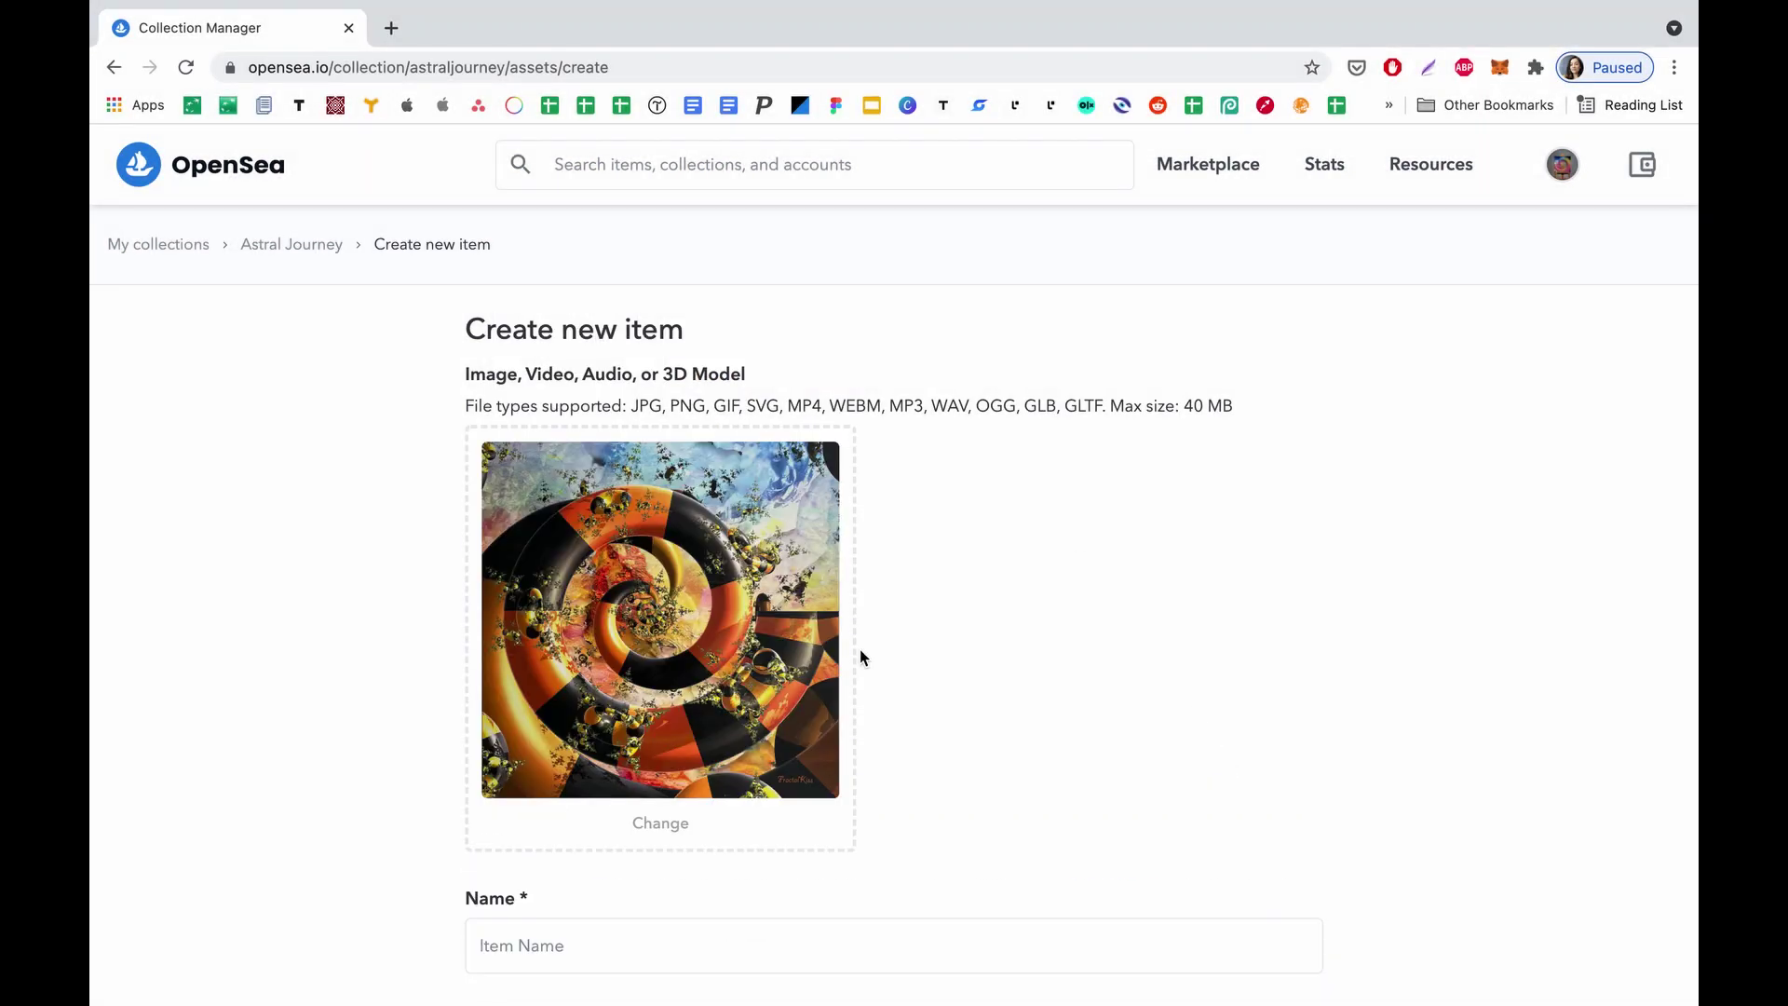
scroll(899, 607, down, 3)
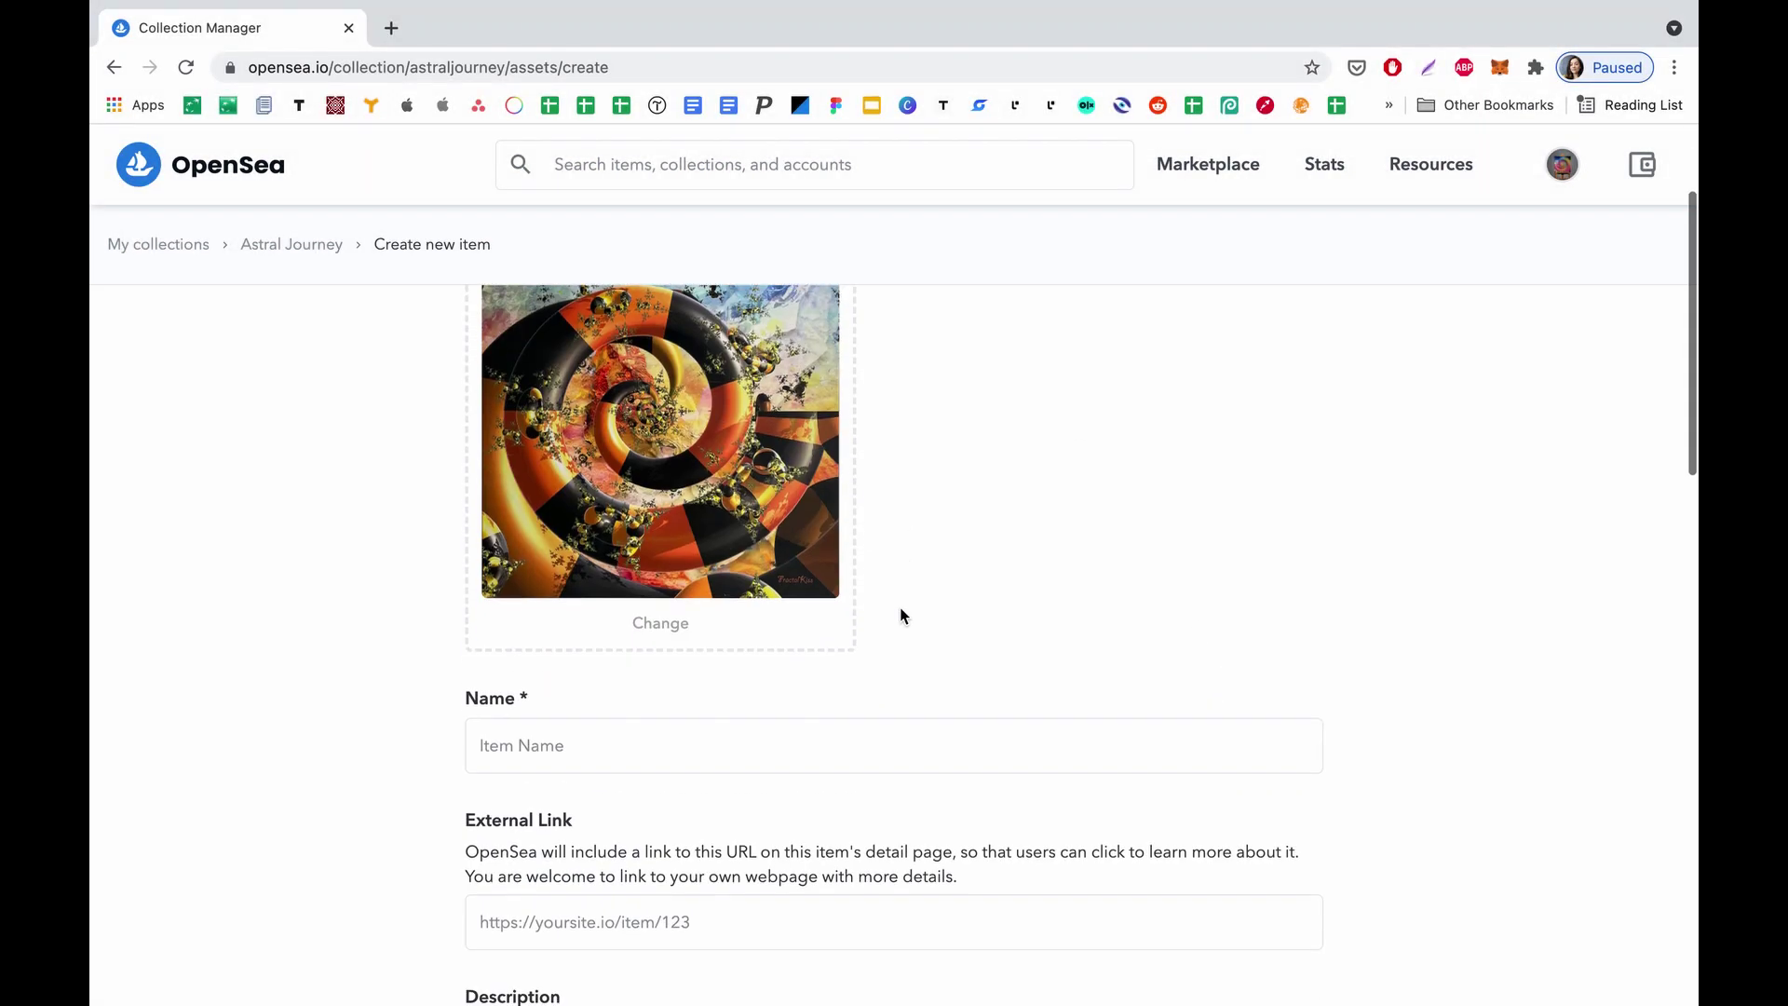
Step: Name the item 'Astral Daydreaming'
click(780, 756)
text(Astra)
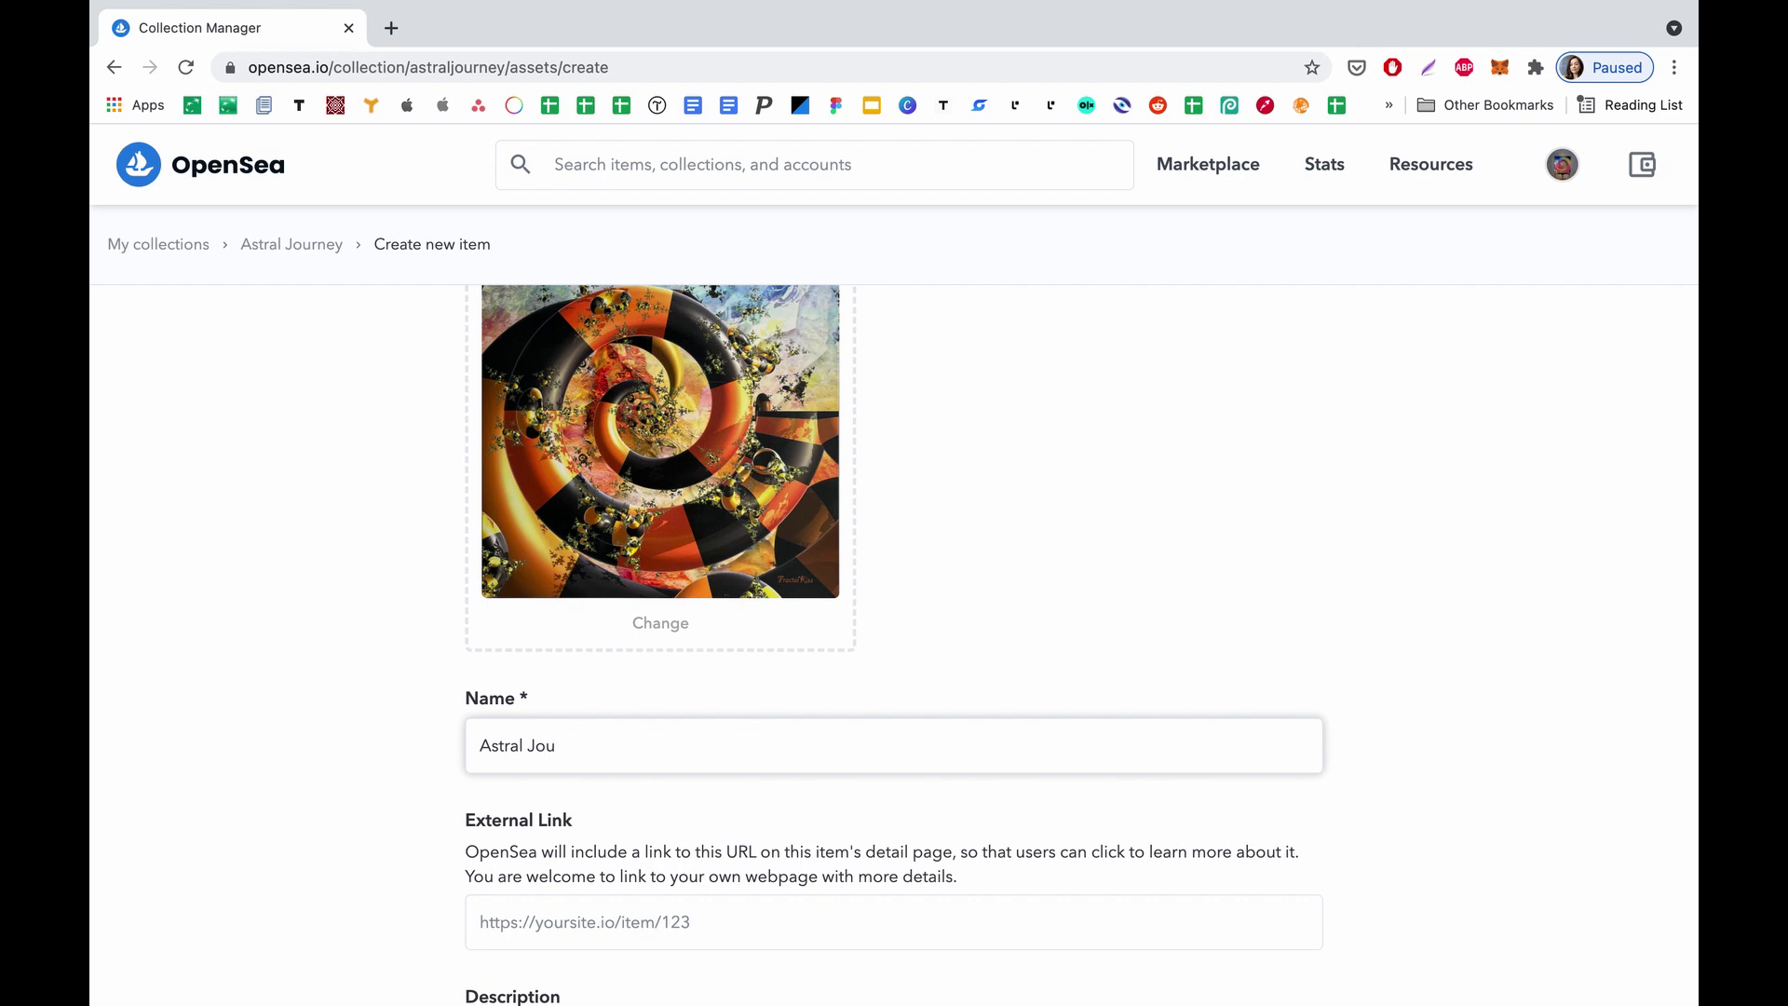
text(l Daydreaming)
scroll(812, 730, down, 3)
Step: Leave the external link and description blank and move further down the form
click(722, 700)
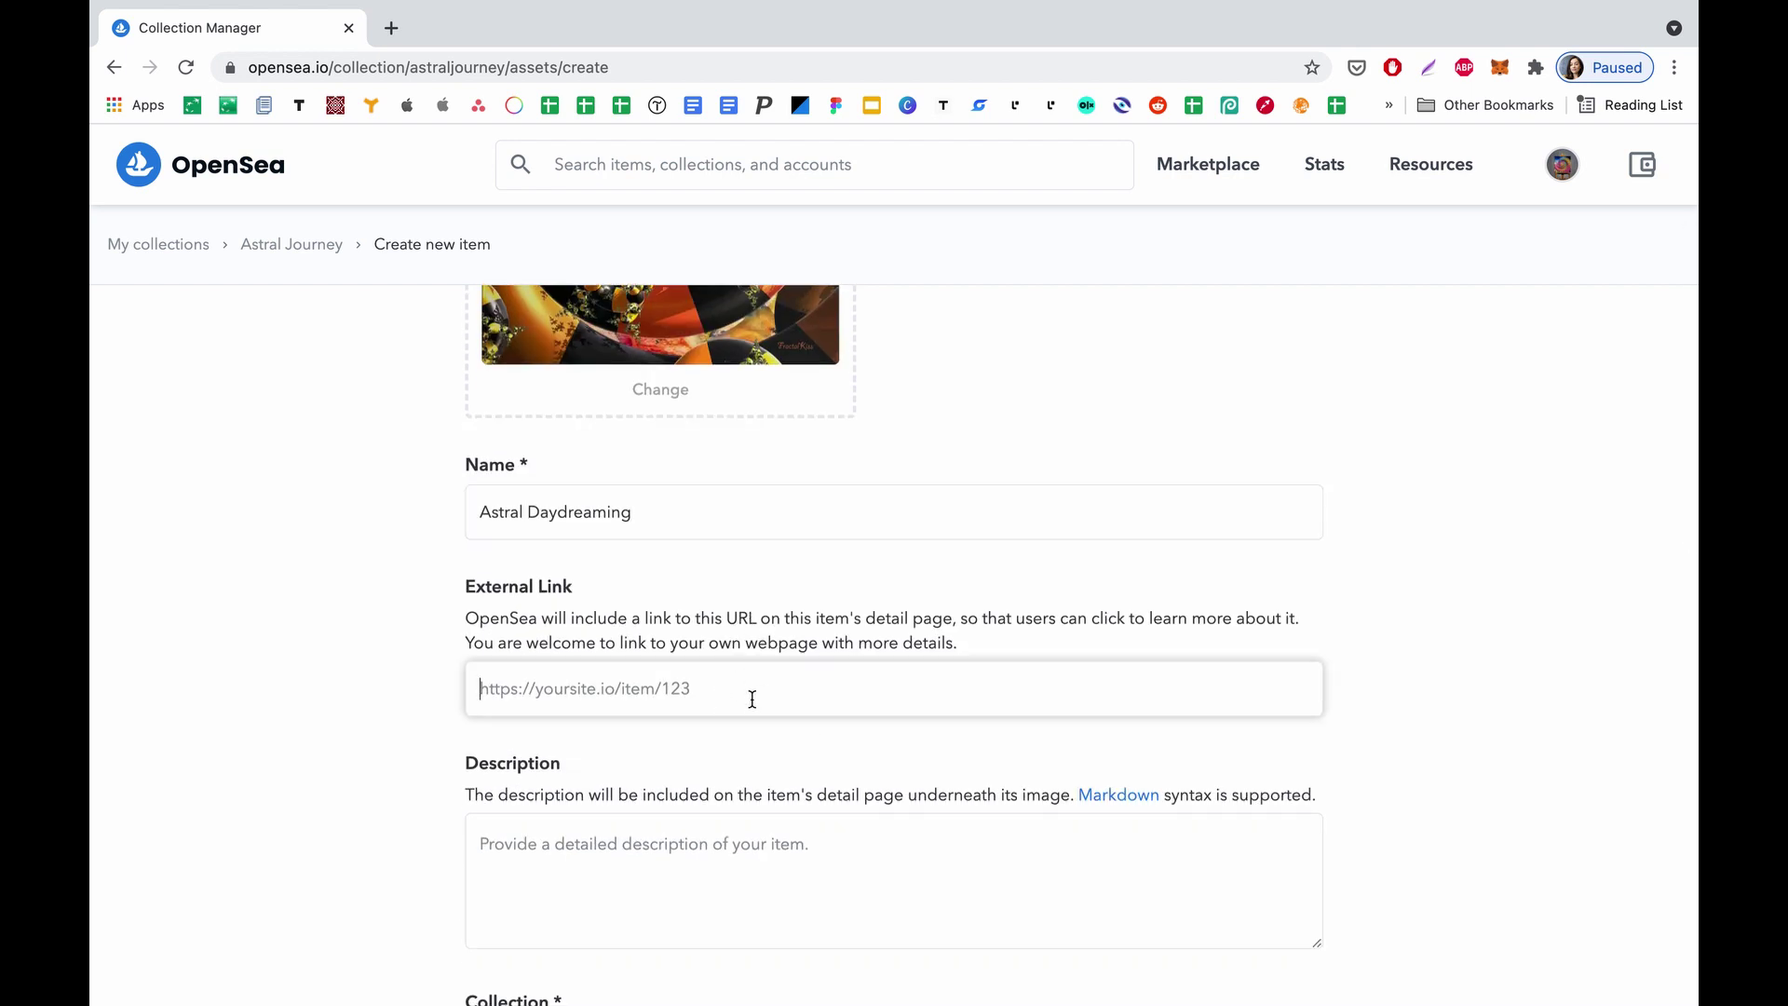
click(740, 747)
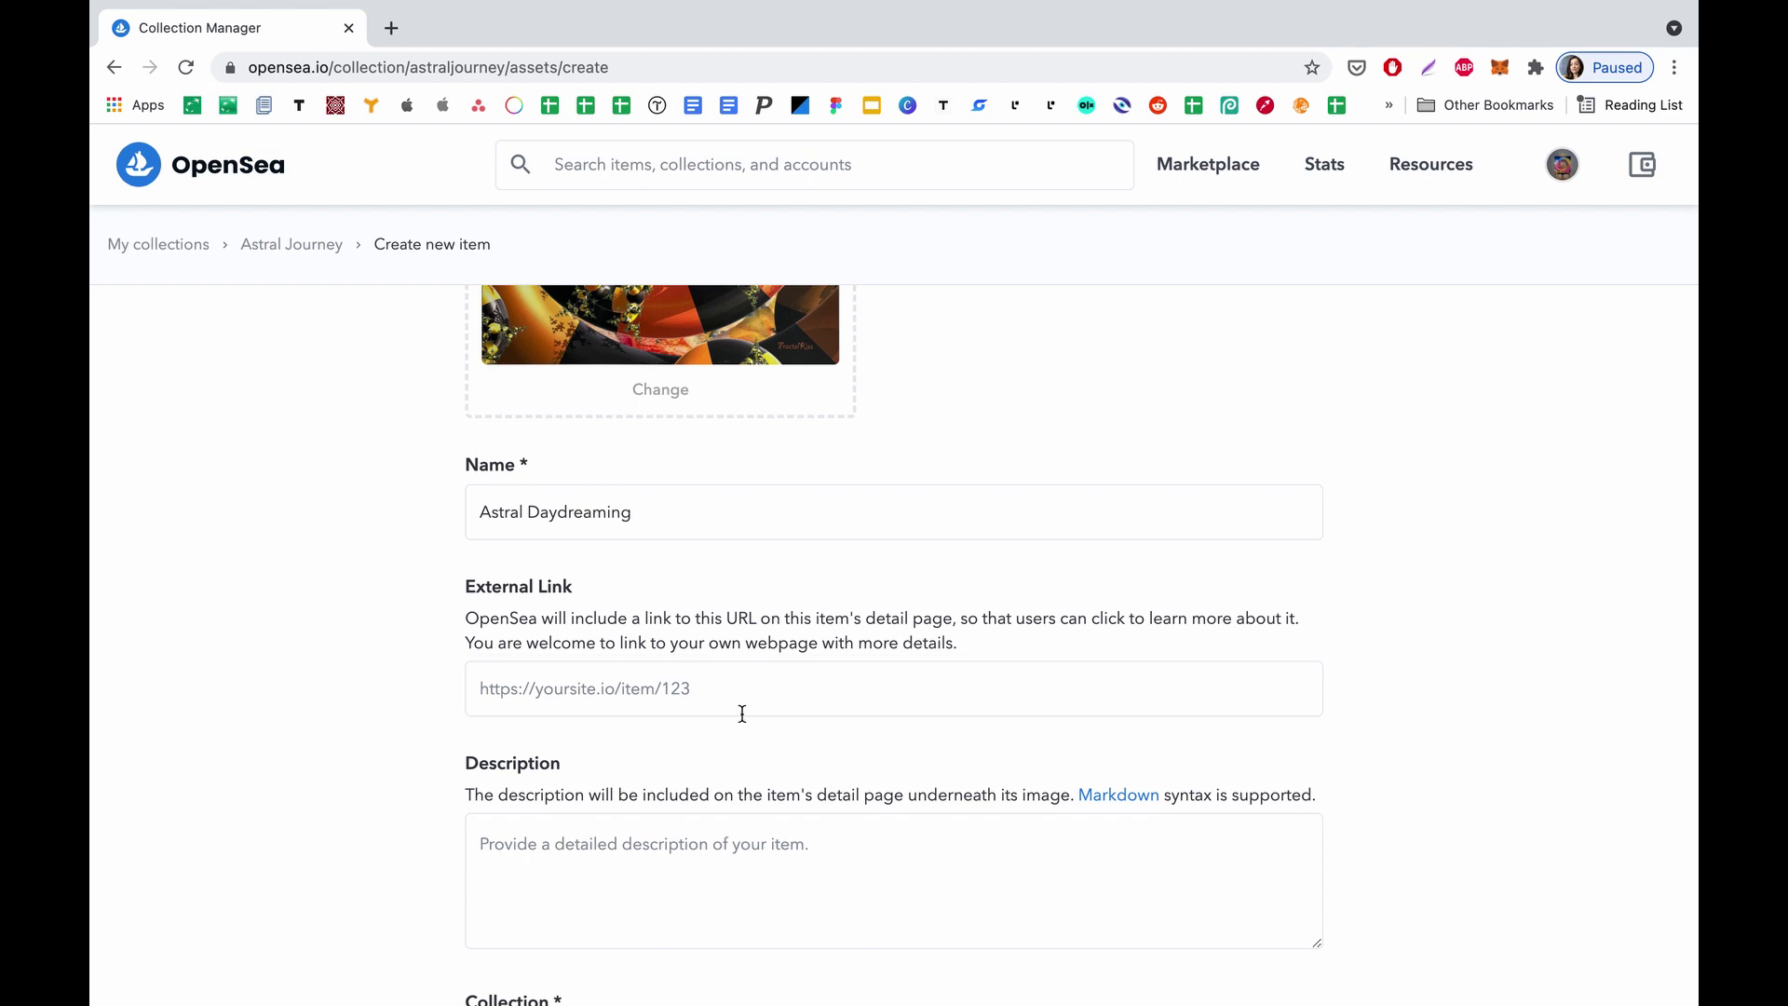
scroll(740, 719, down, 2)
click(740, 718)
scroll(741, 717, down, 1)
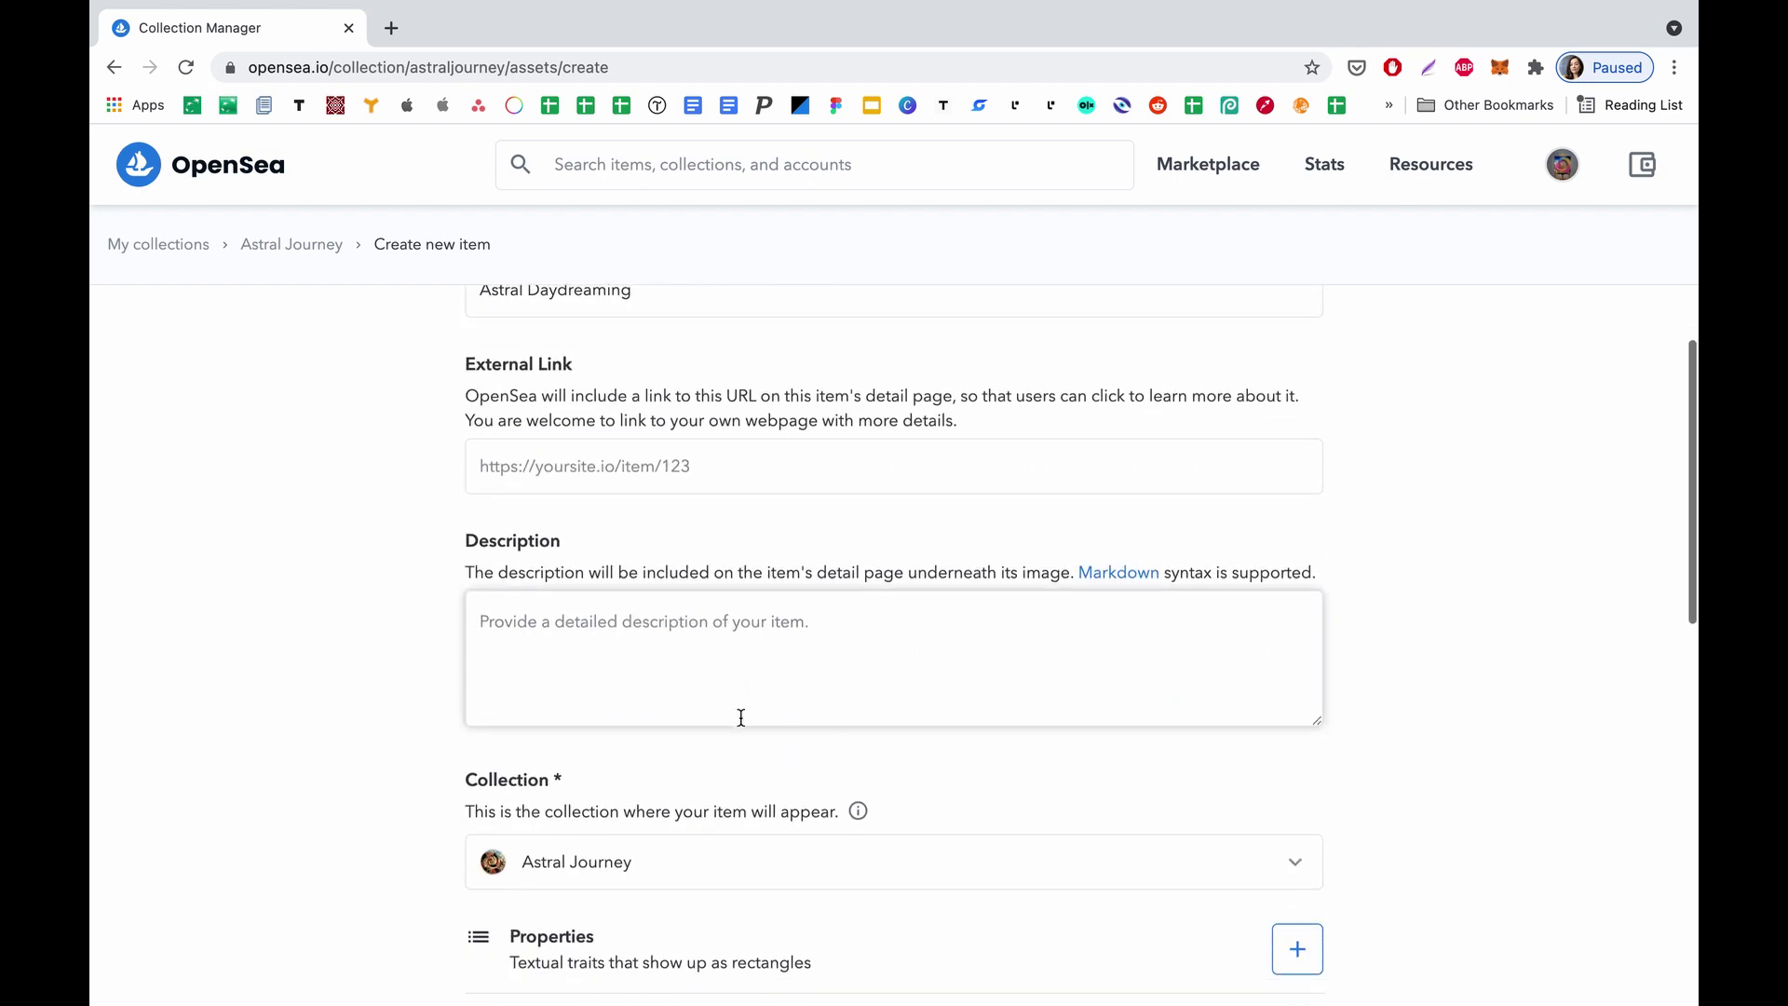
scroll(741, 719, down, 2)
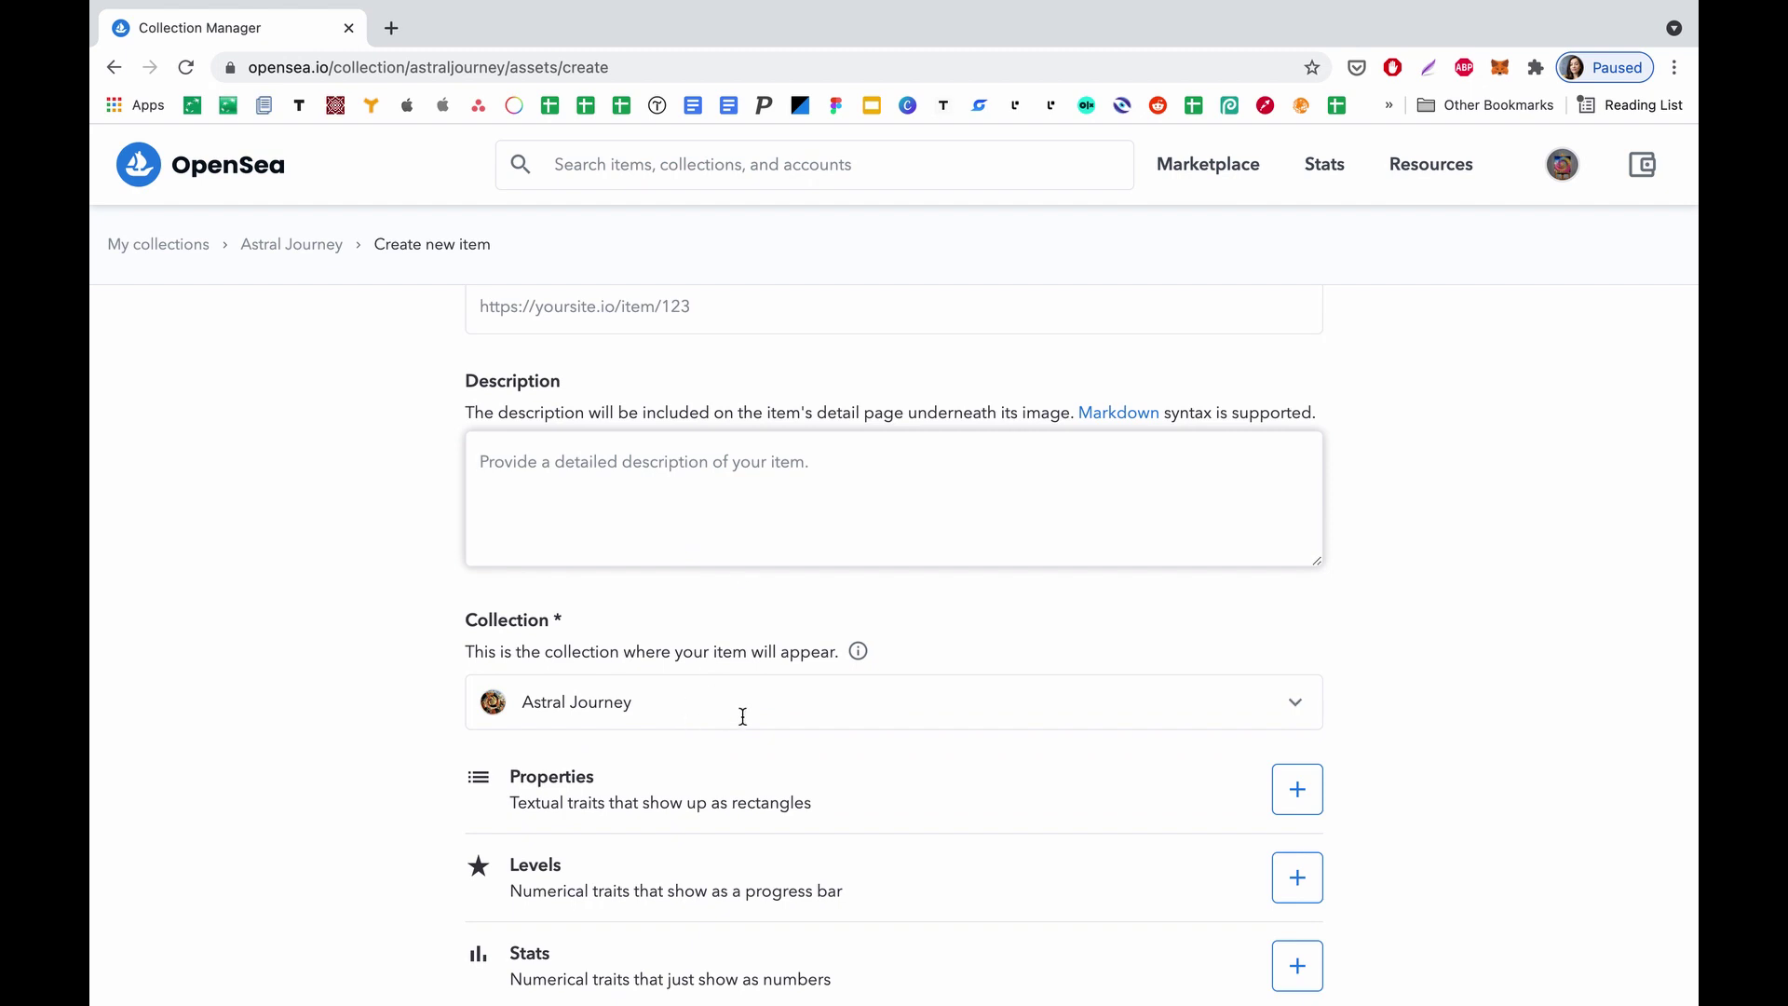
scroll(742, 716, down, 4)
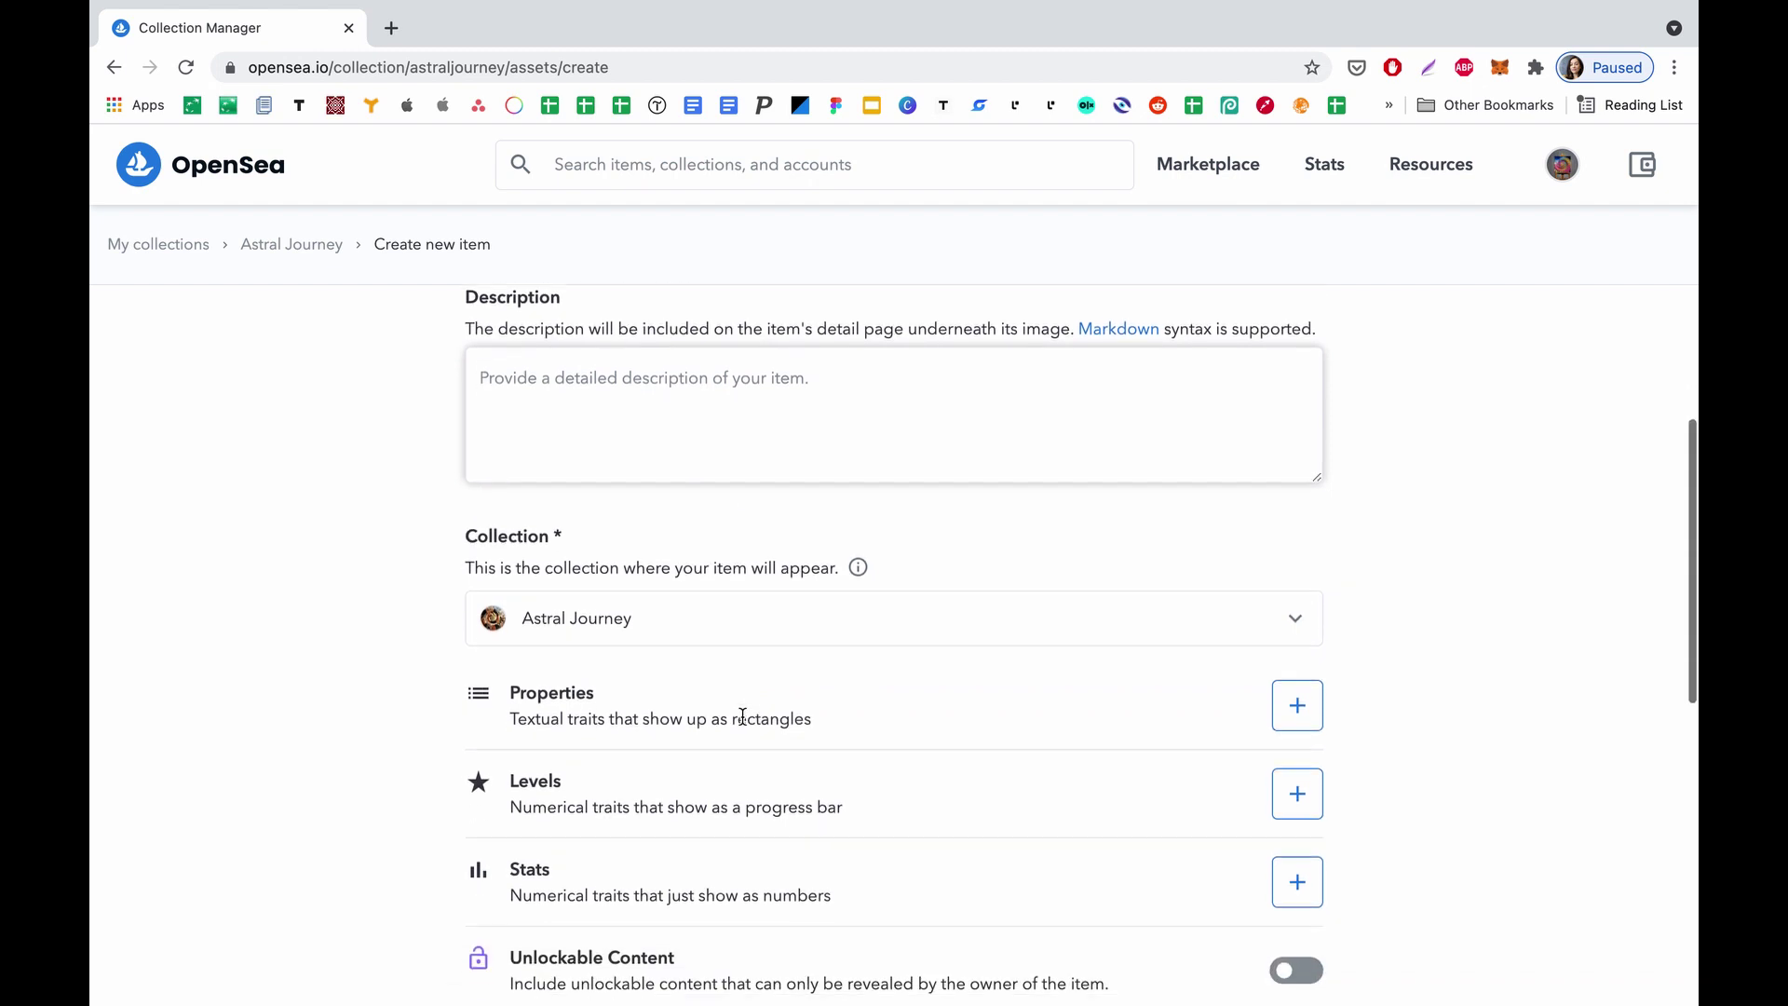
scroll(742, 717, down, 3)
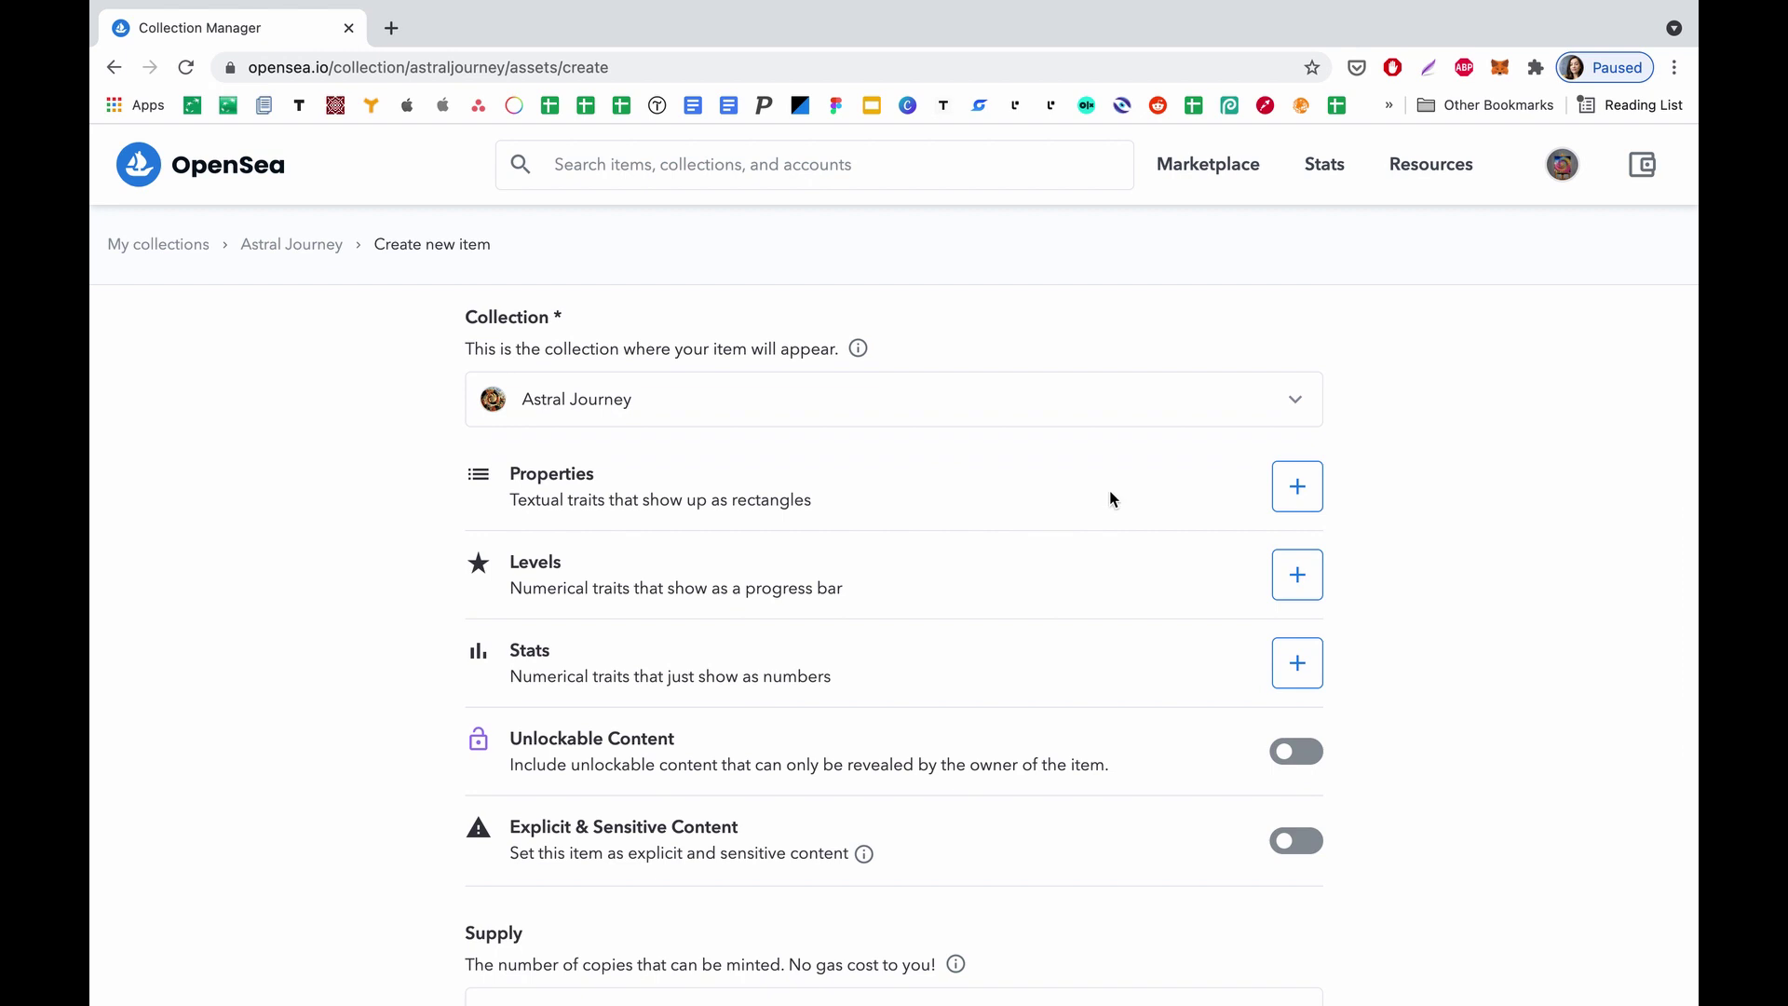
Step: Open and close the Properties, Levels and Stats dialogs without adding any traits
click(1298, 486)
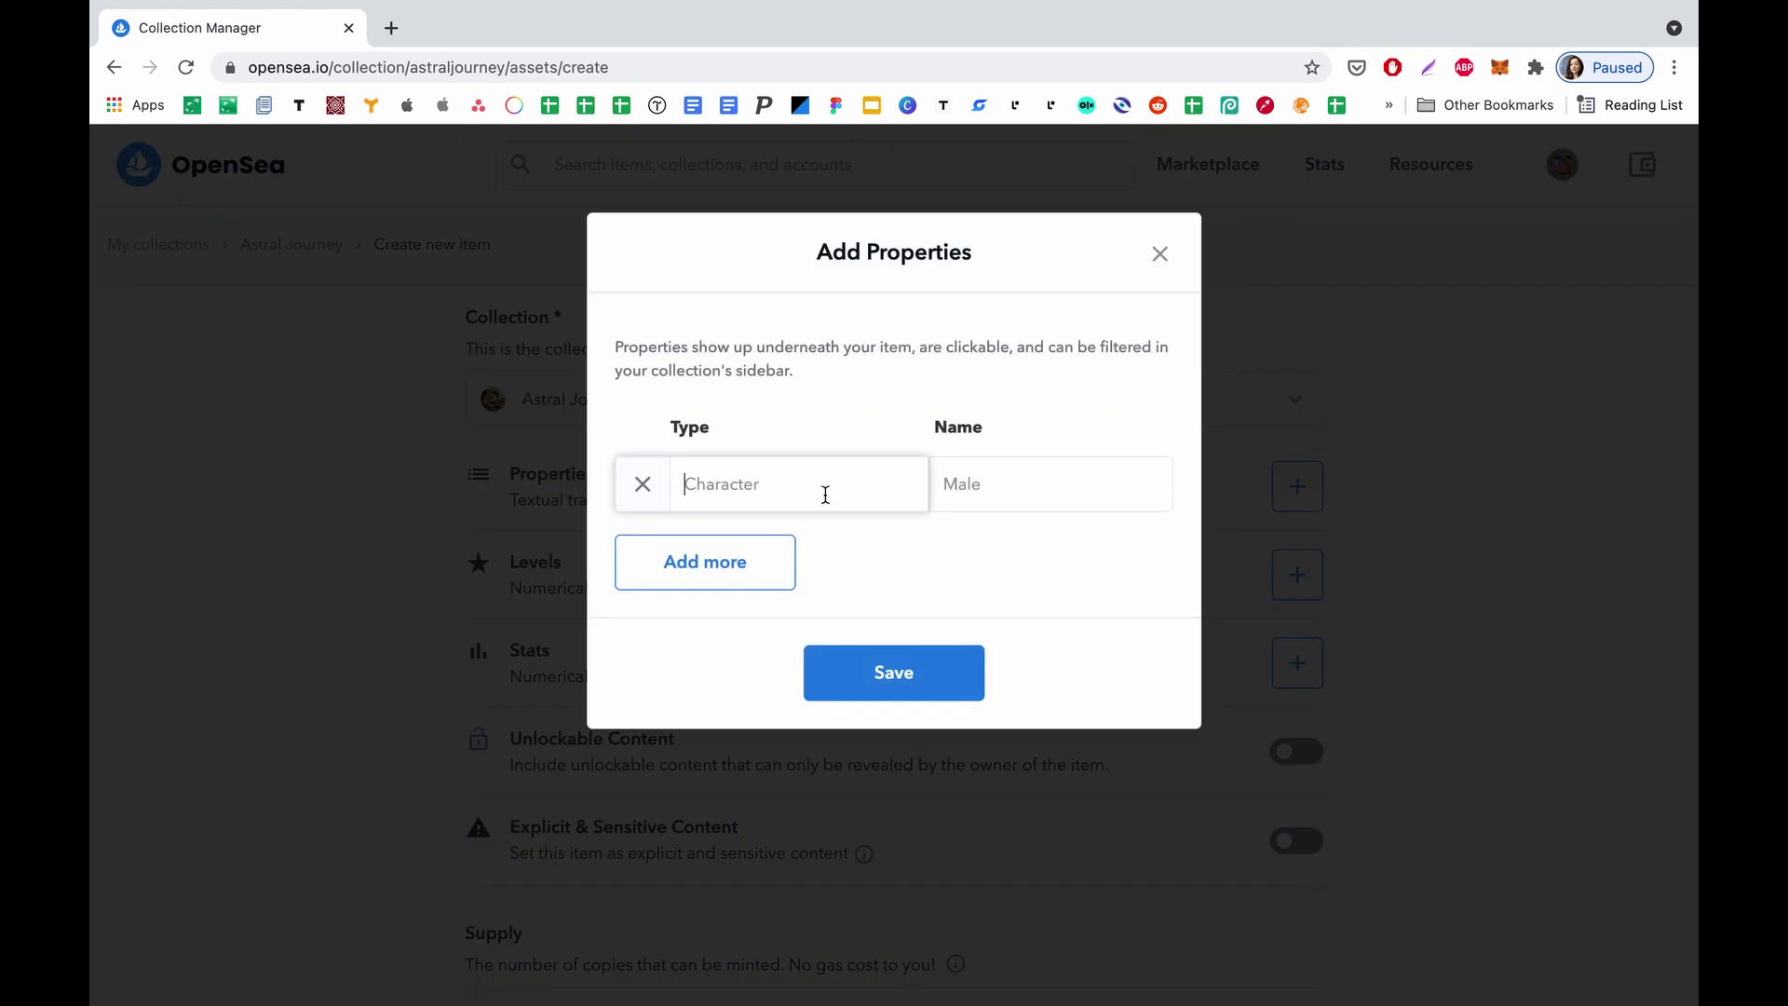
click(1159, 256)
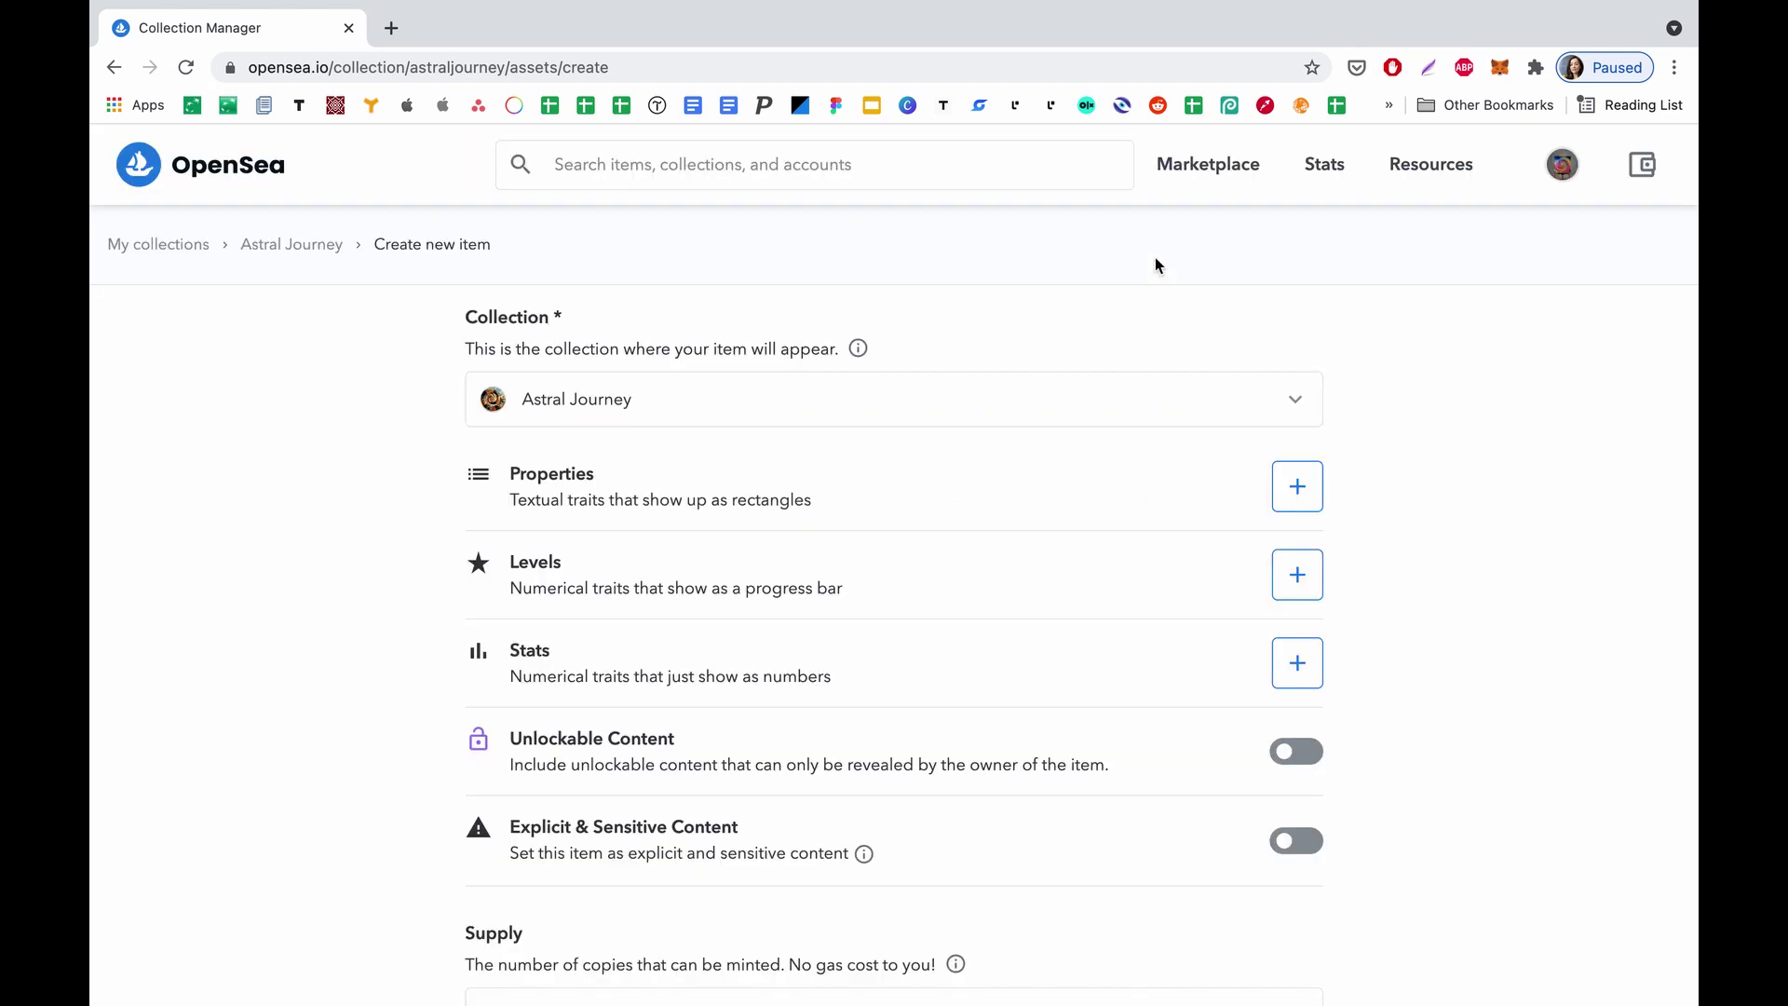
click(1298, 575)
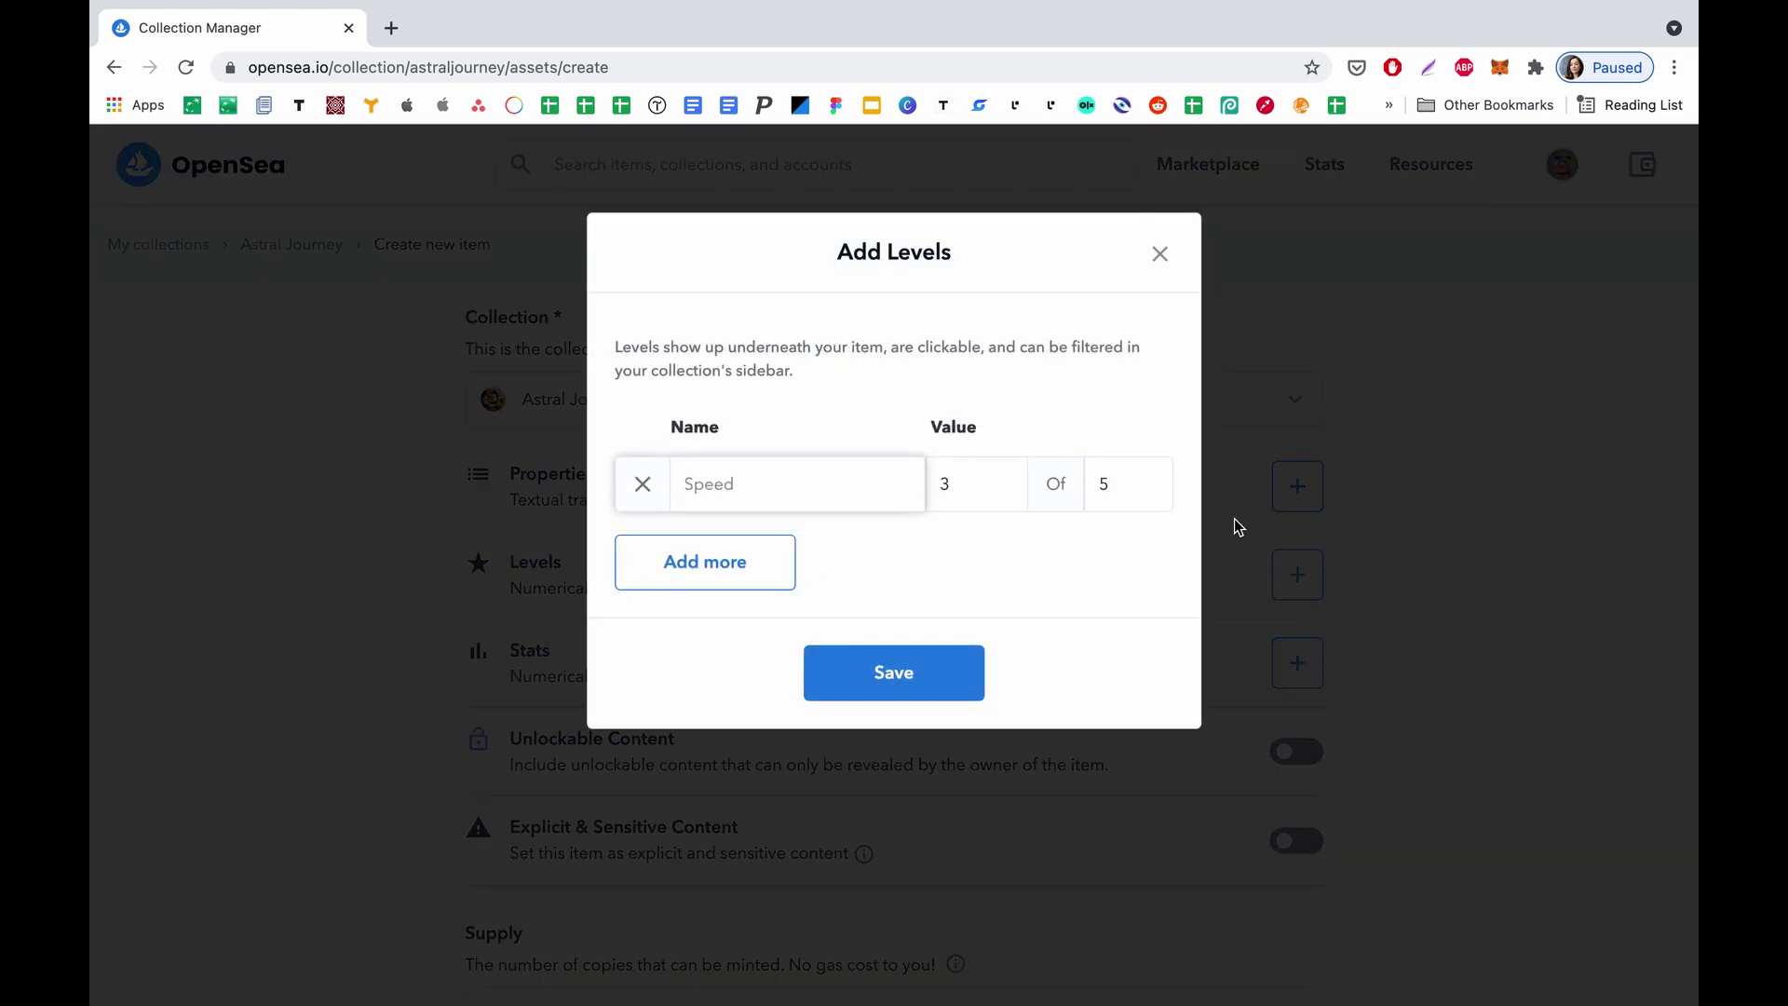
click(1165, 253)
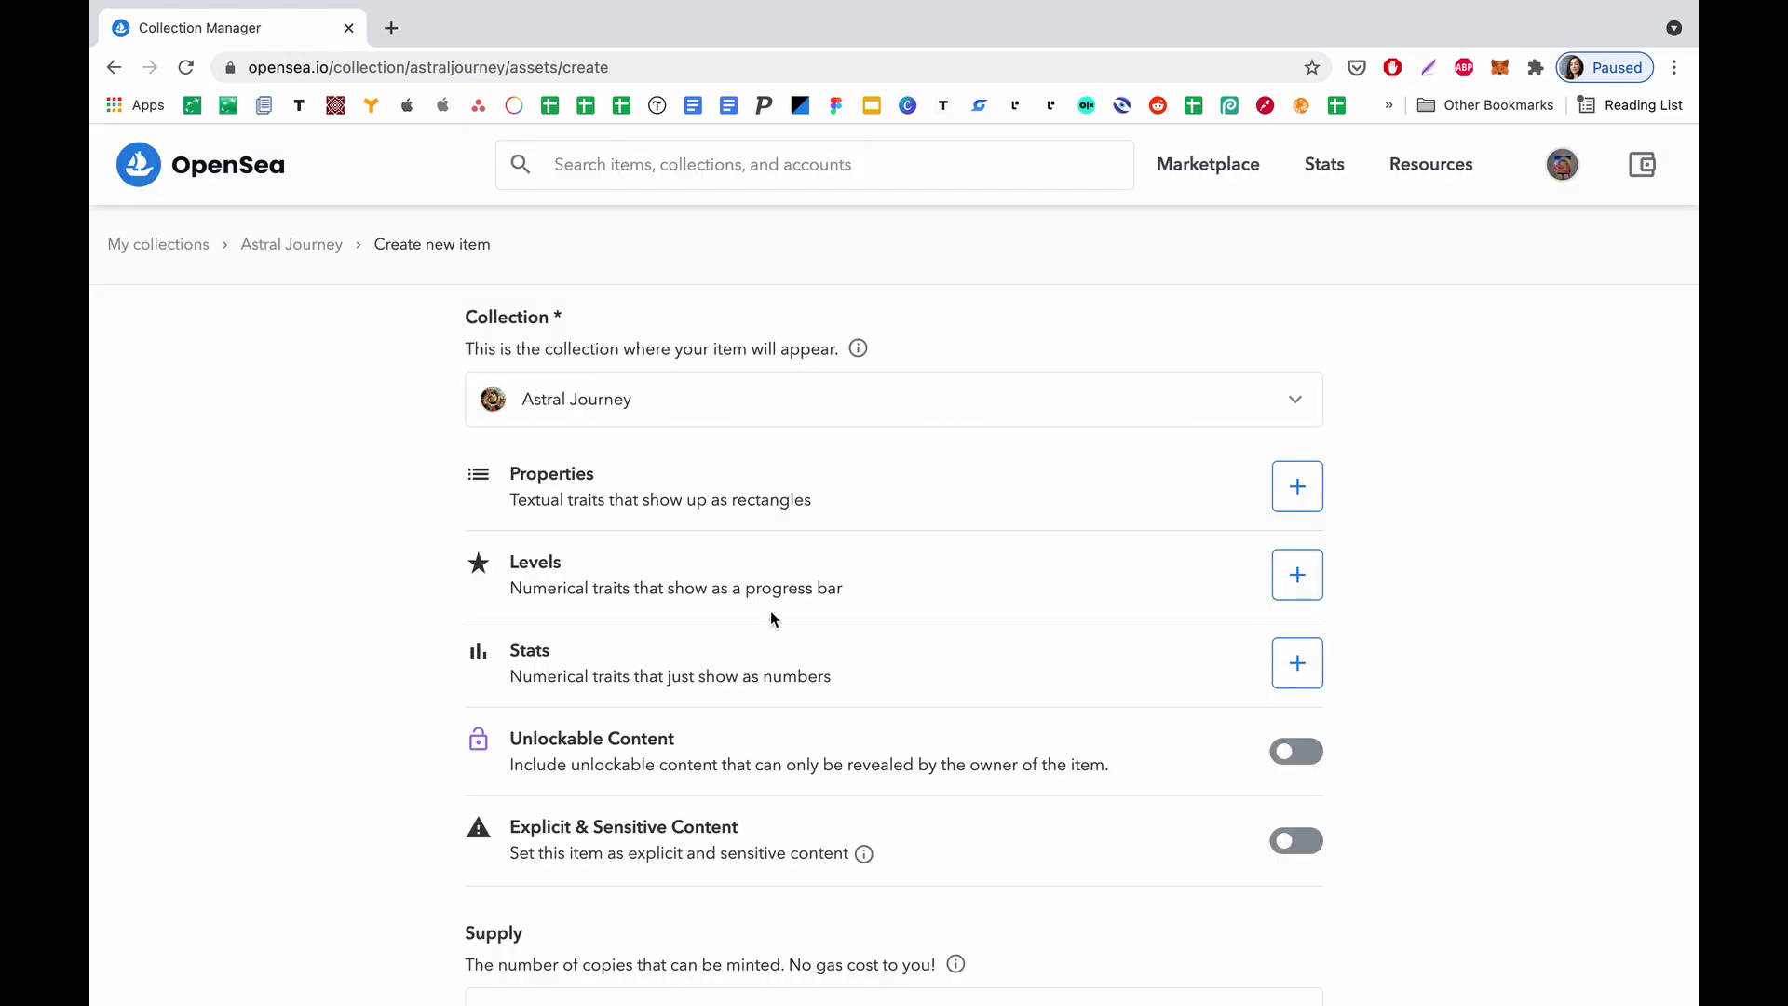
click(1296, 652)
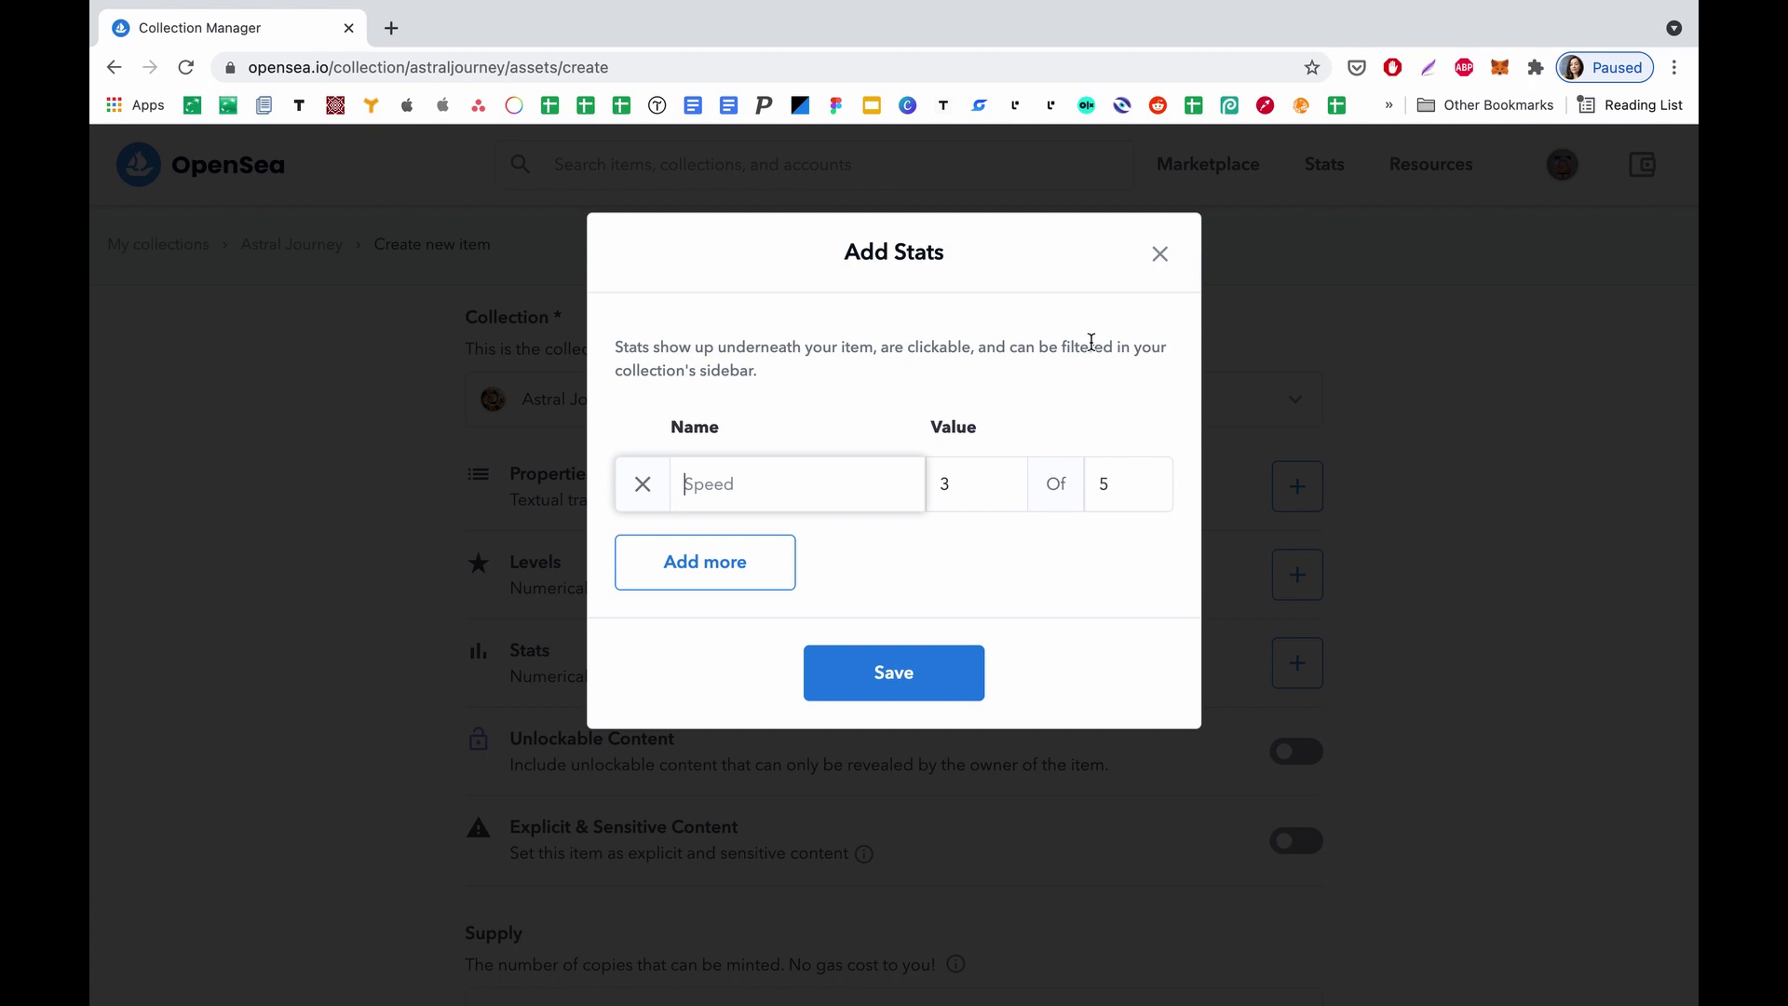
click(1159, 254)
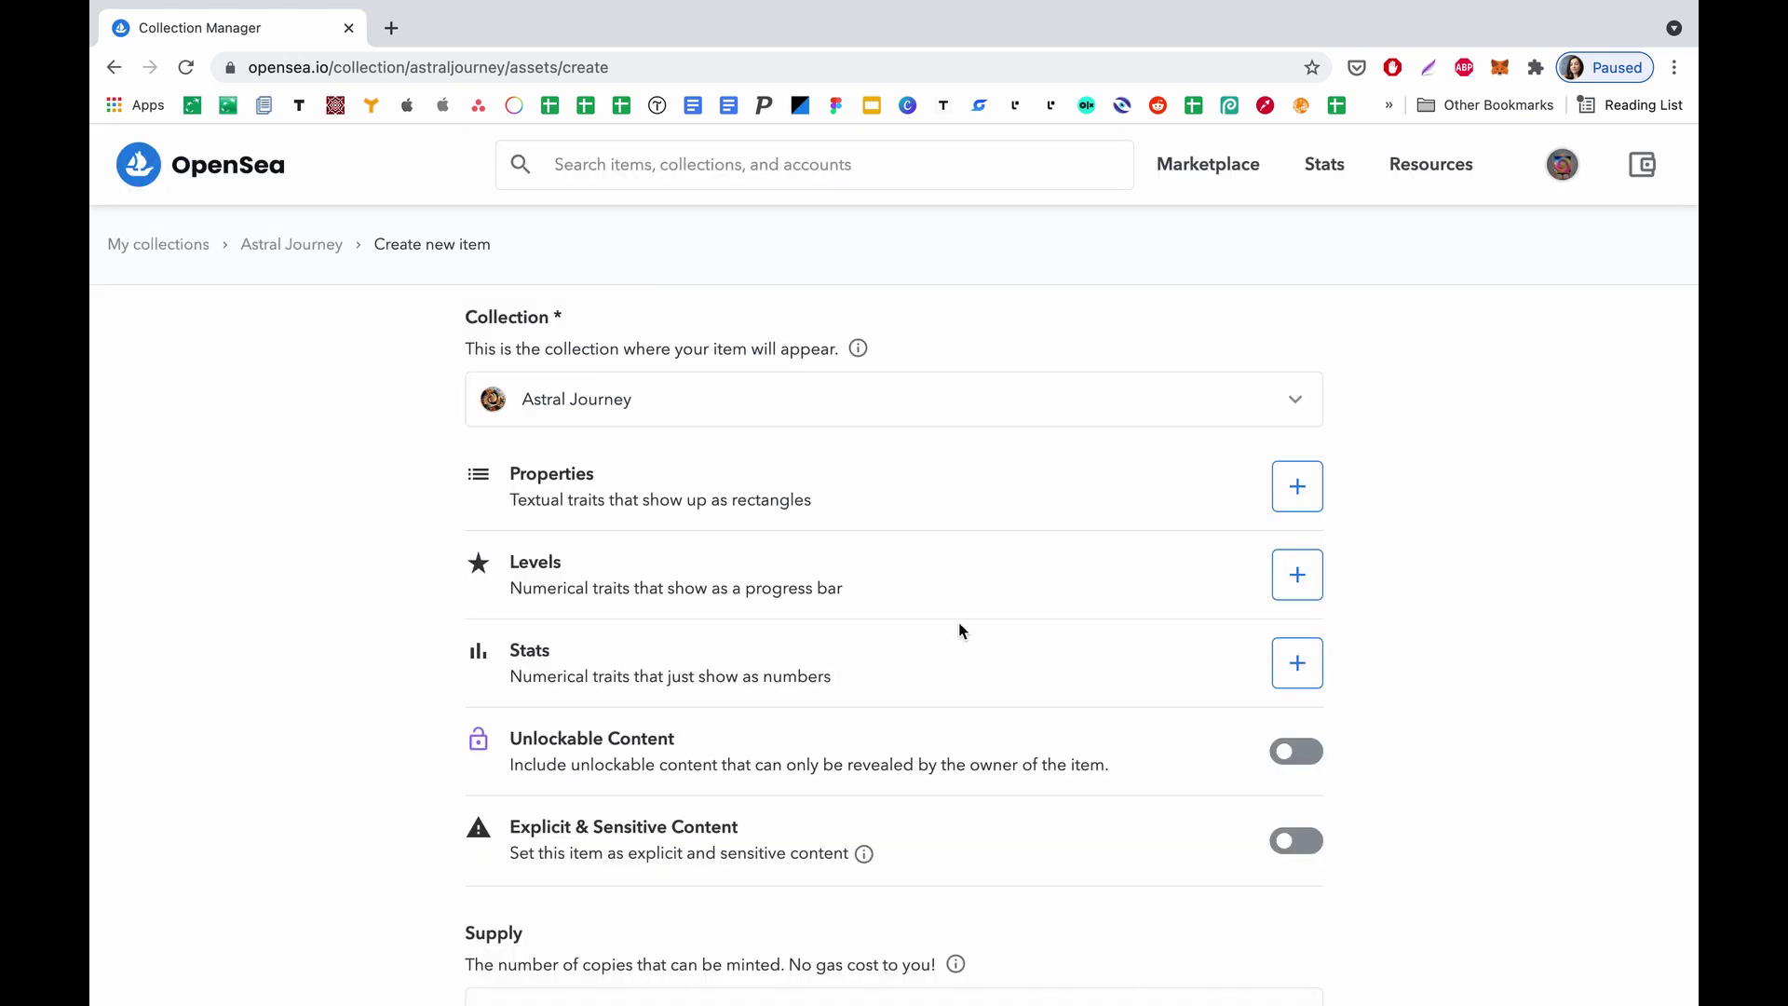
scroll(959, 624, down, 3)
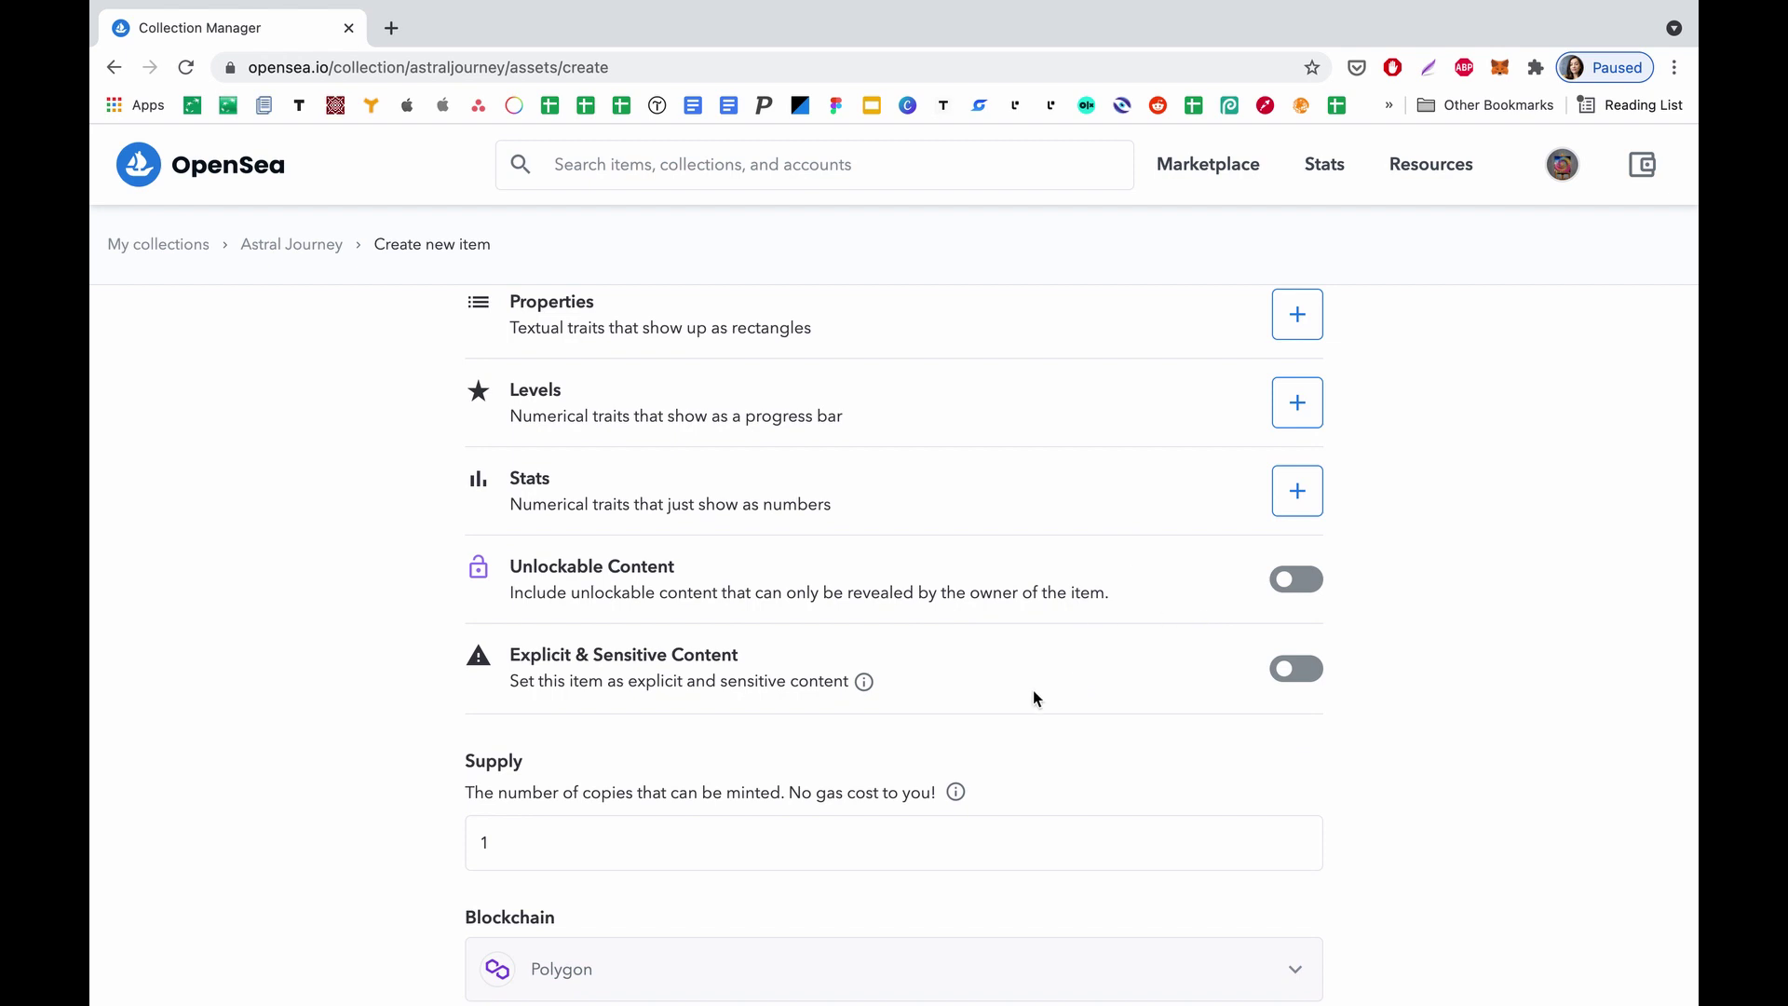
Step: Keep supply 1 on Polygon and mint the Astral Daydreaming item
scroll(1033, 692, down, 1)
scroll(1034, 694, down, 1)
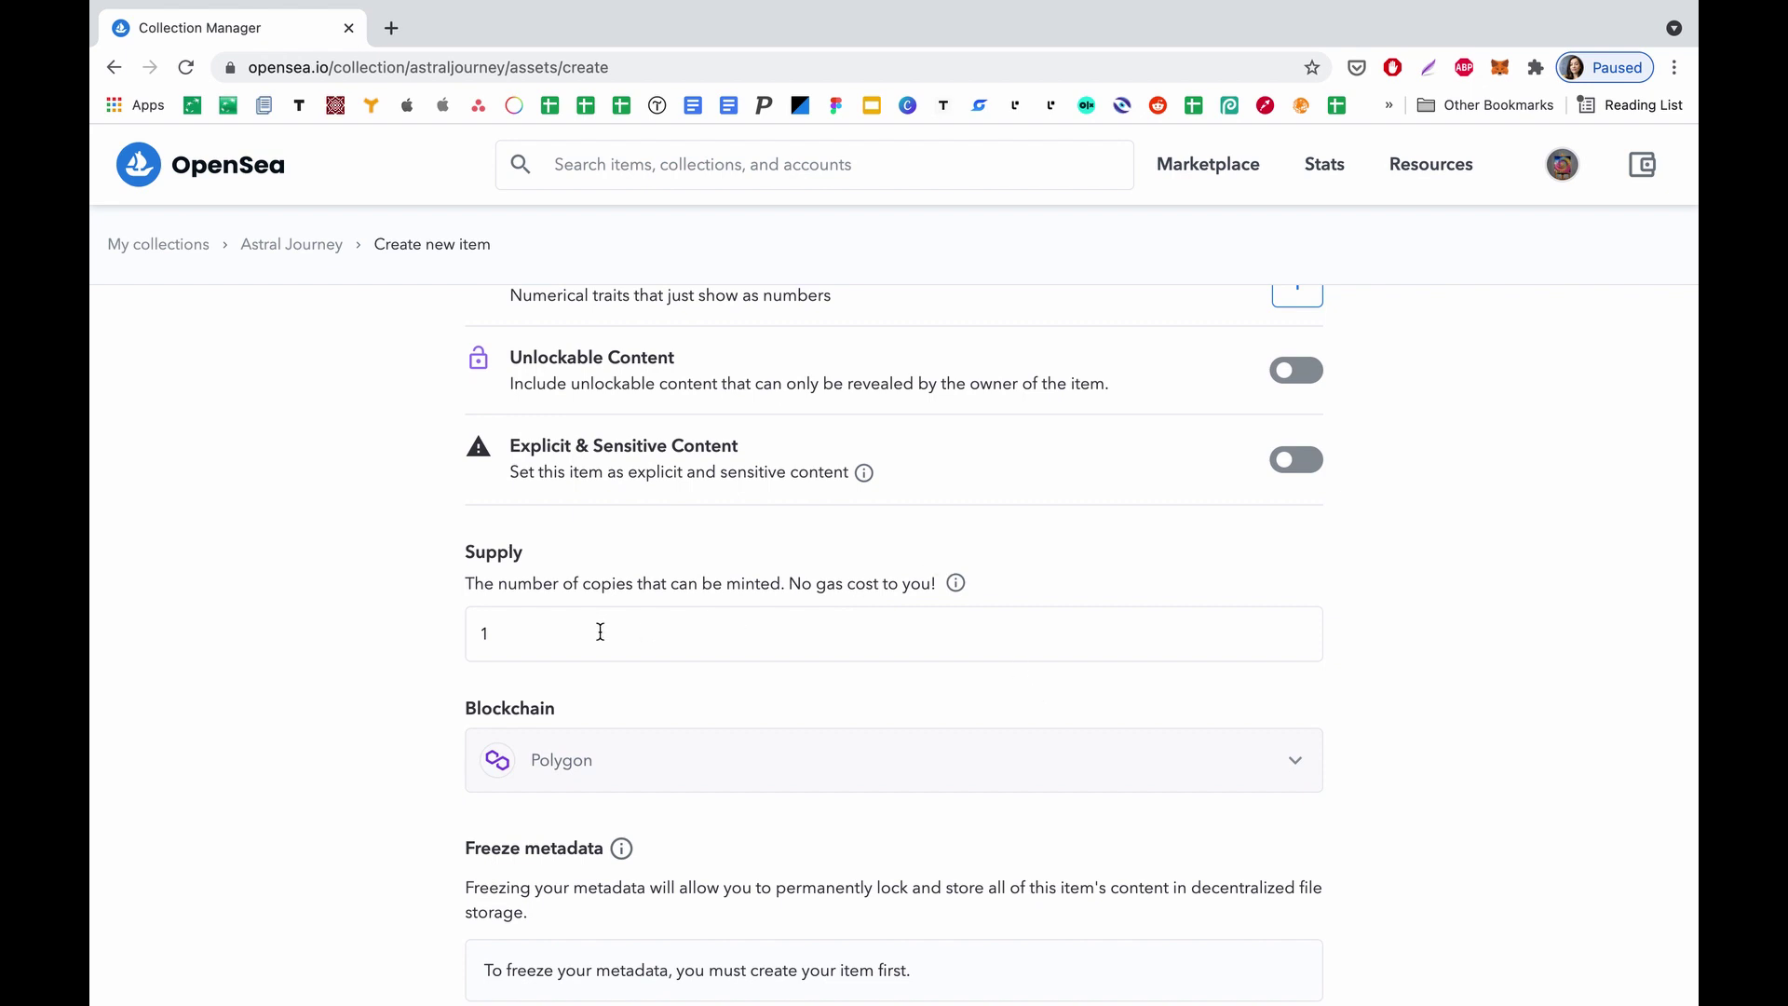
scroll(600, 632, down, 1)
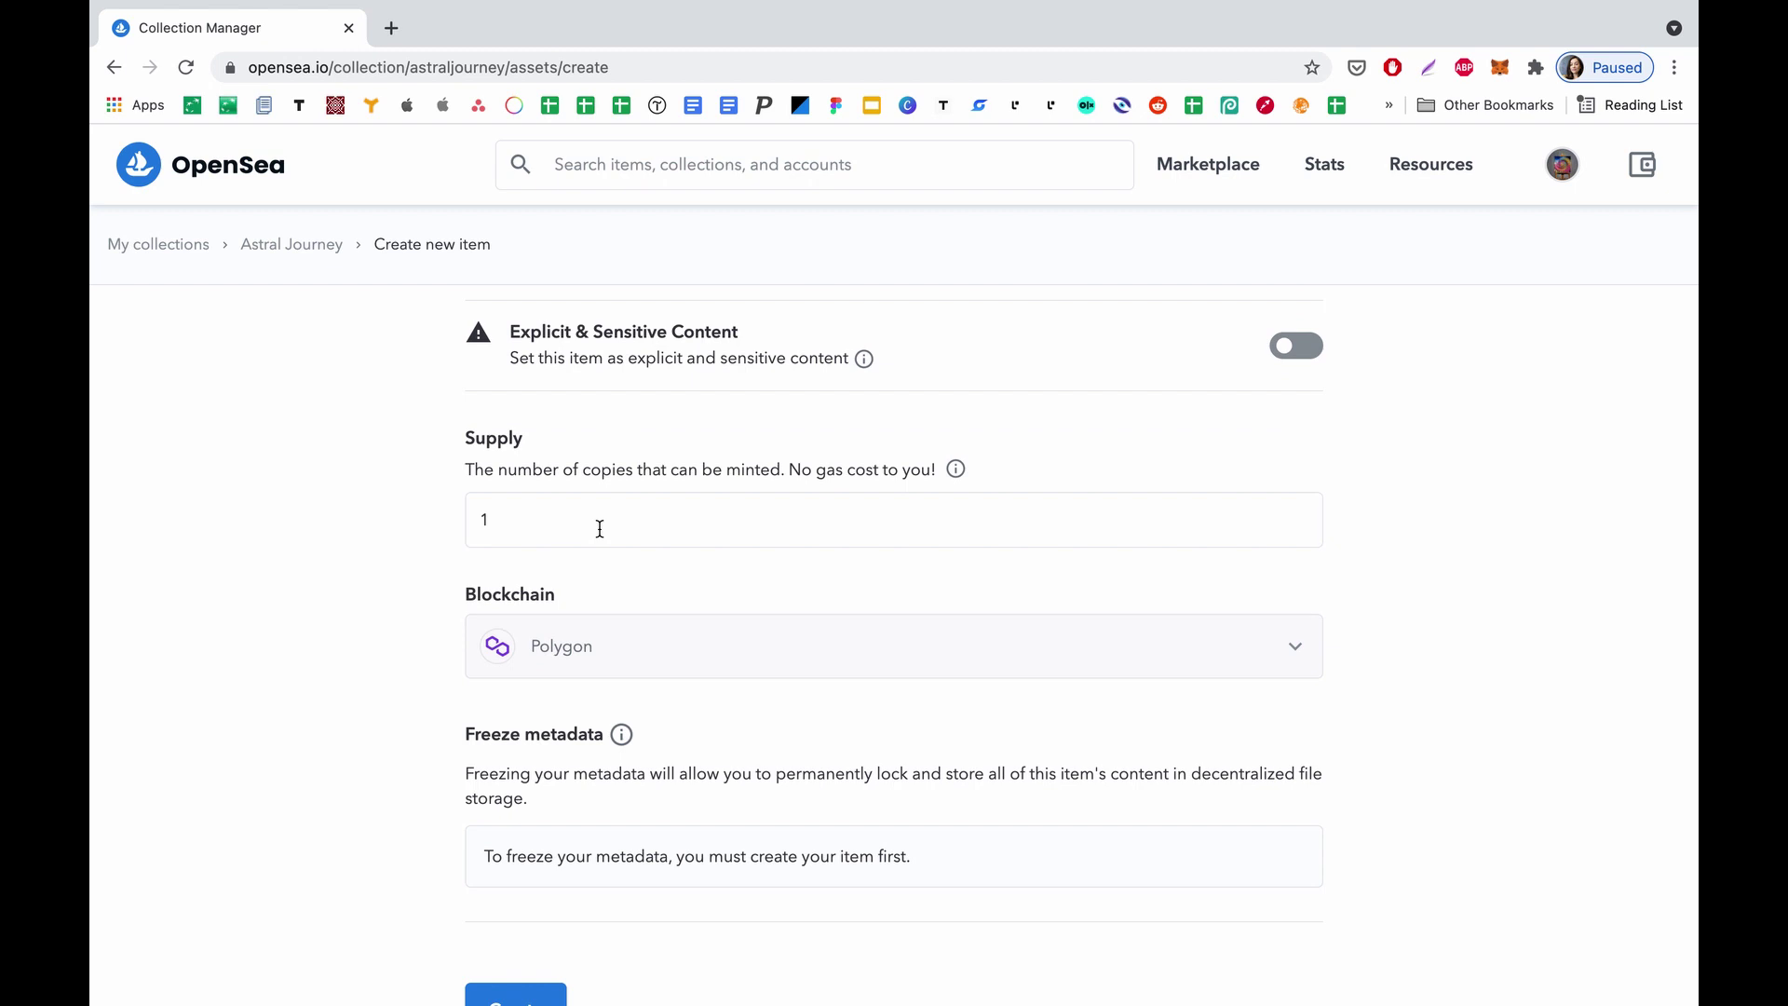
scroll(639, 650, down, 2)
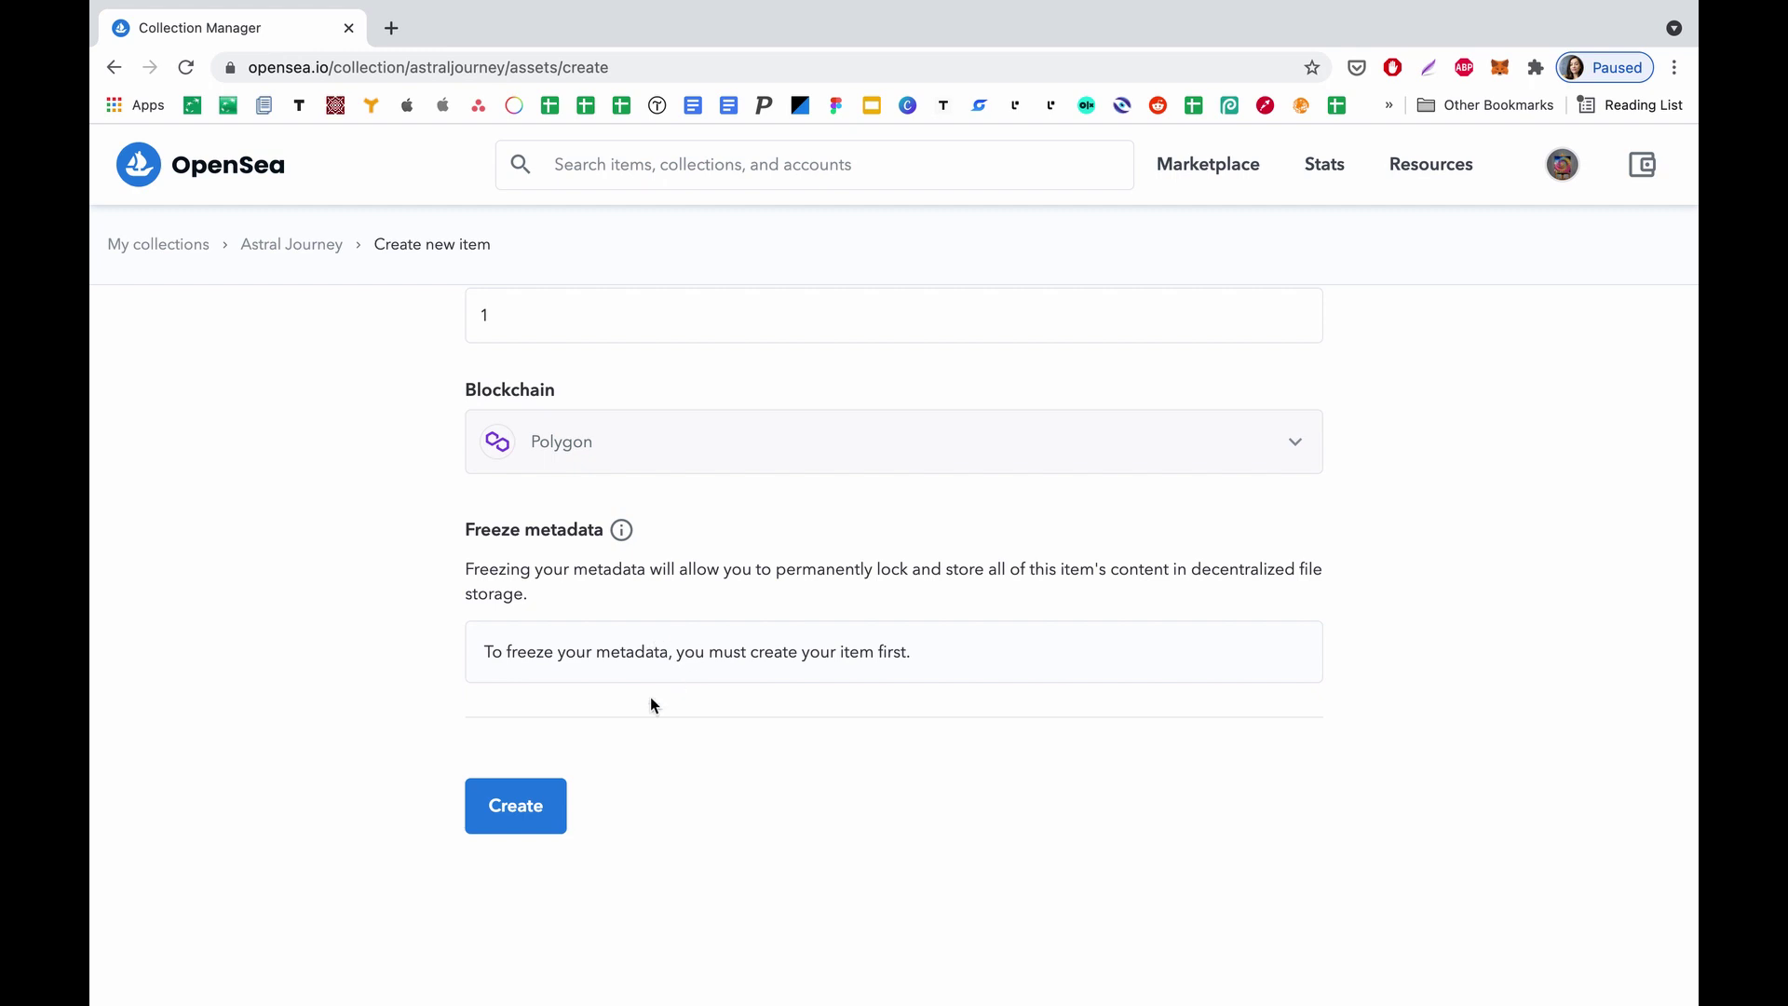
click(518, 823)
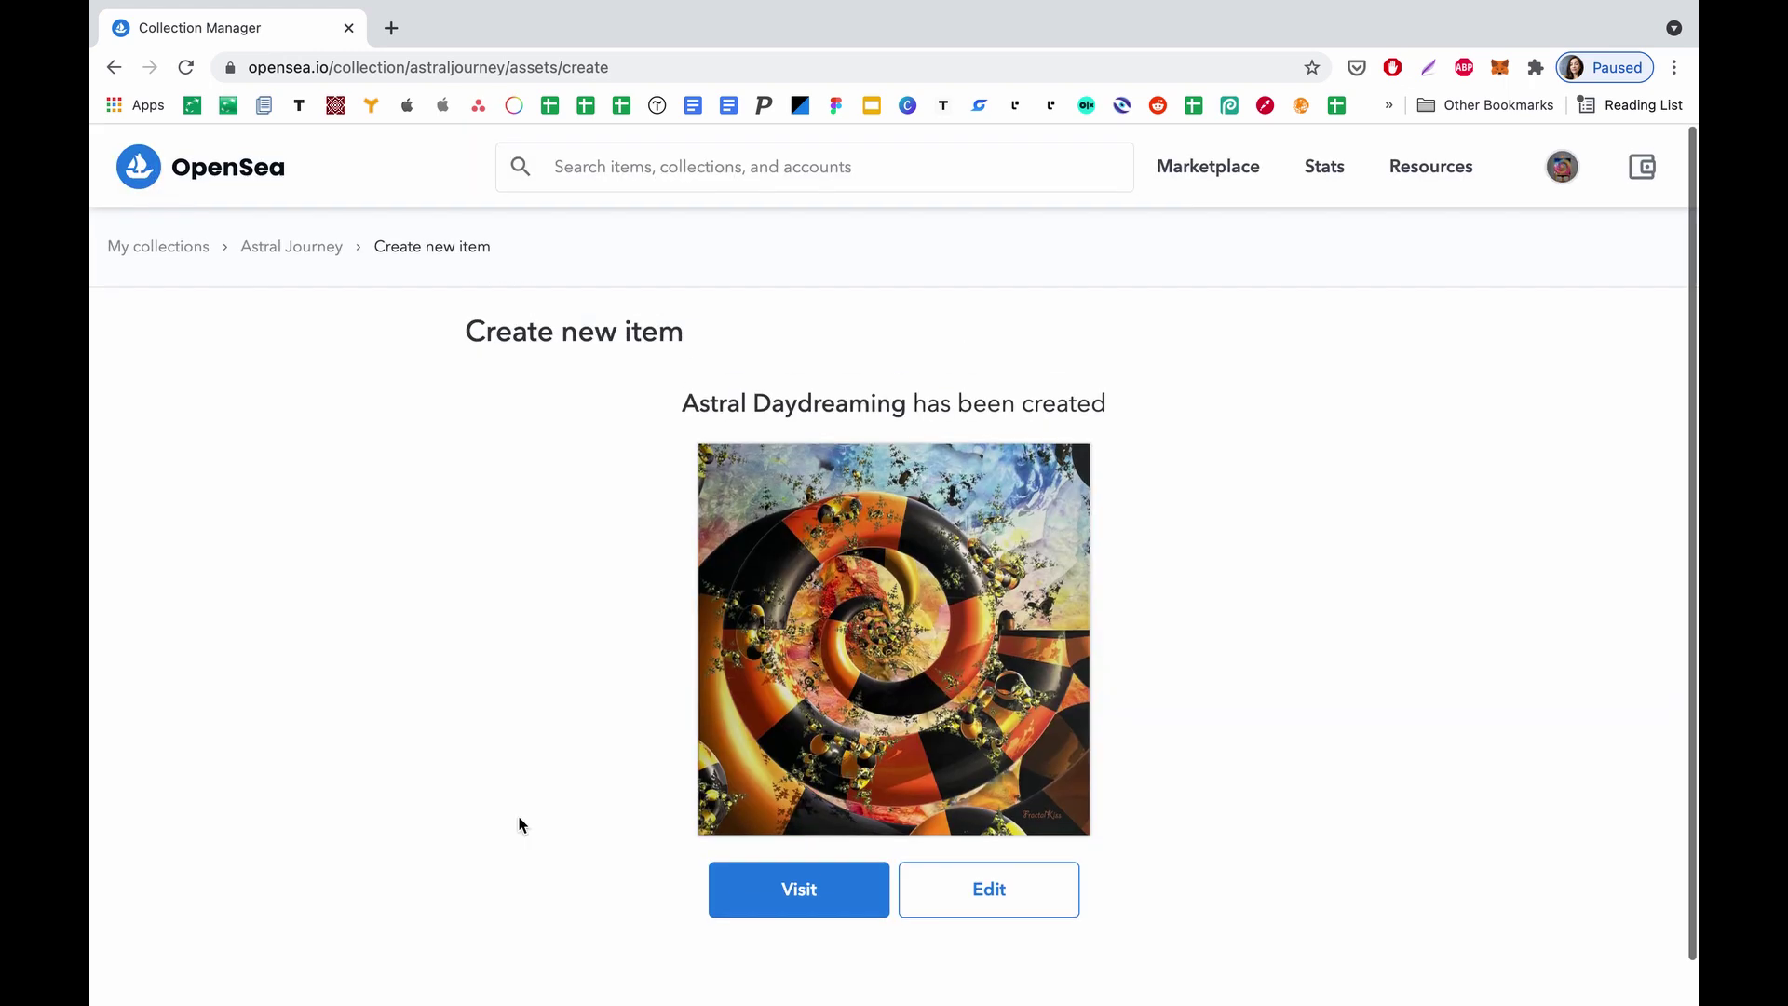
Step: Visit the Astral Daydreaming page and confirm its trading history shows one Minted event
click(822, 904)
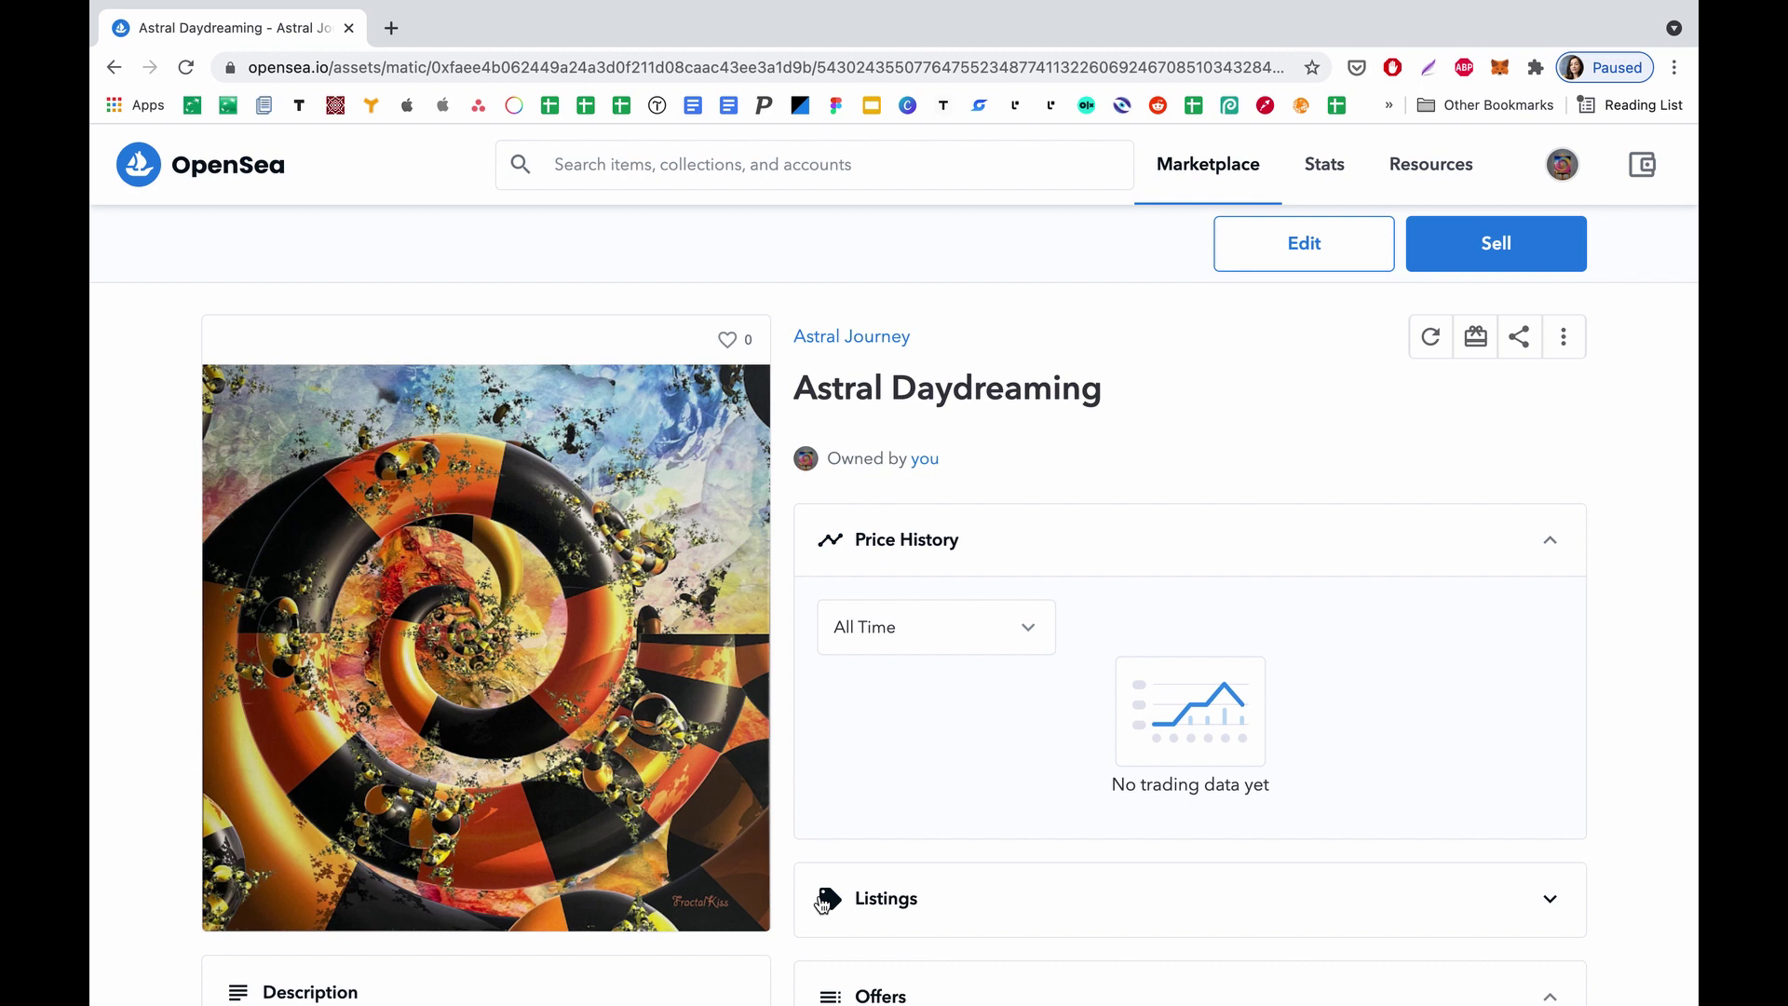
scroll(822, 904, down, 1)
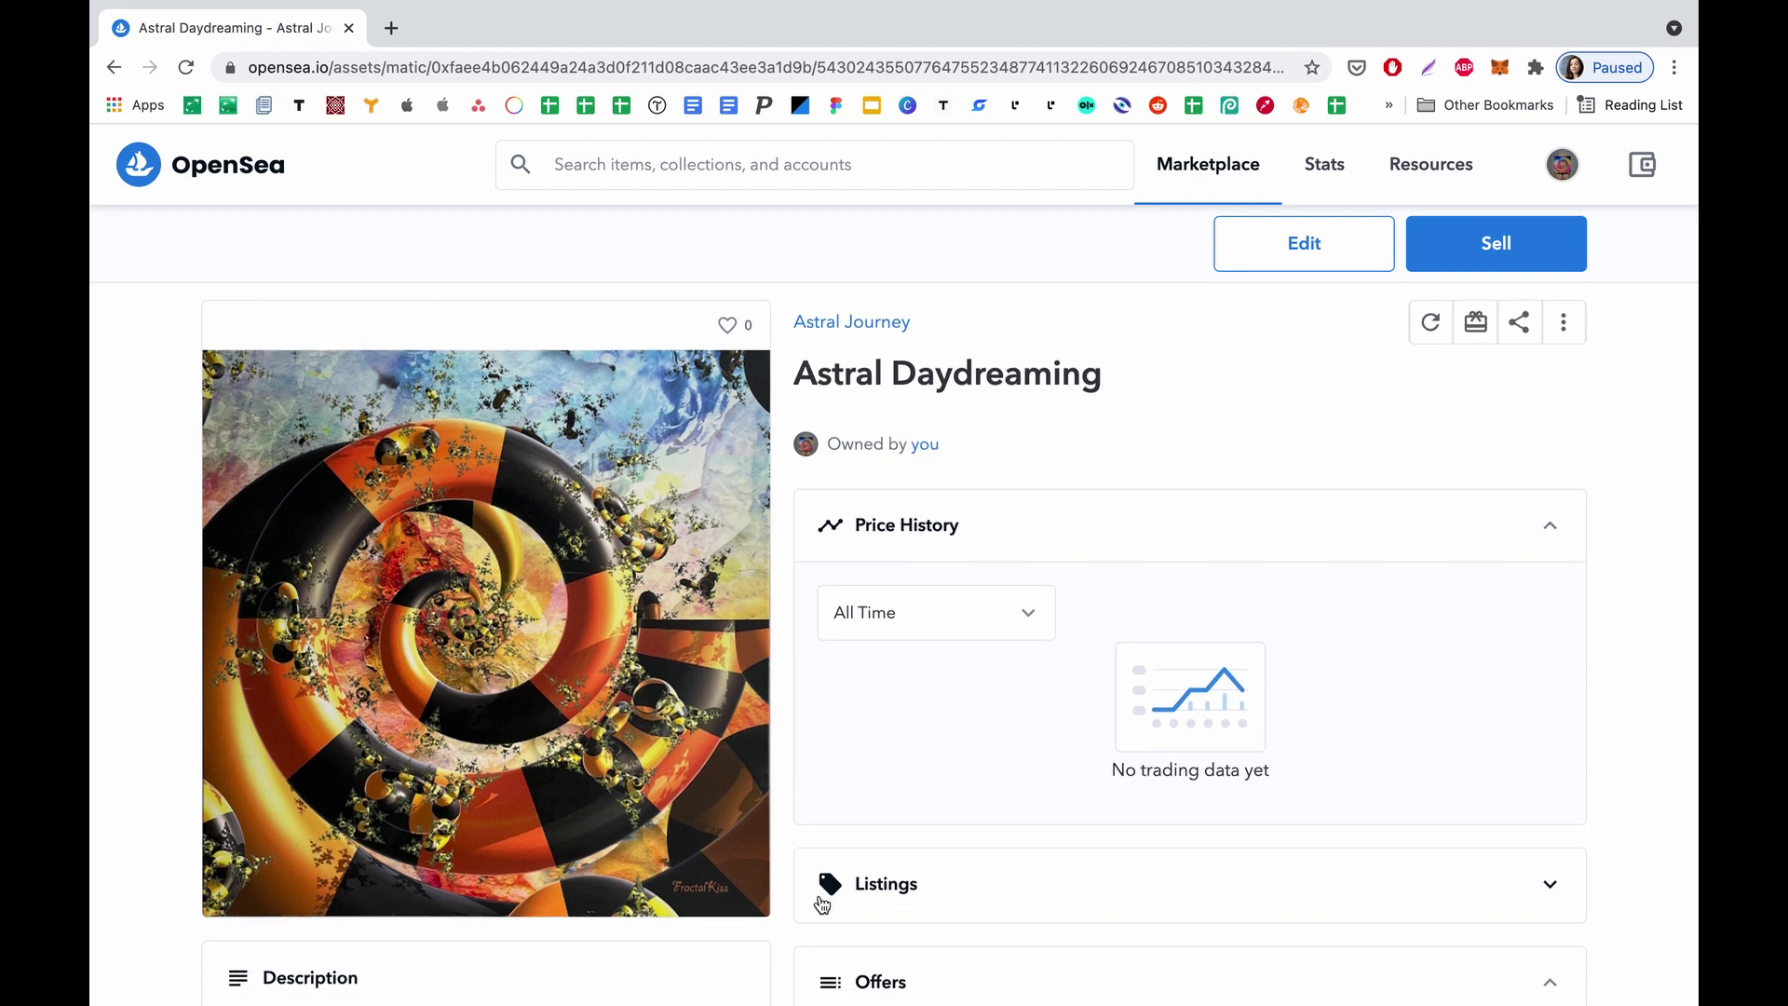
scroll(821, 904, down, 5)
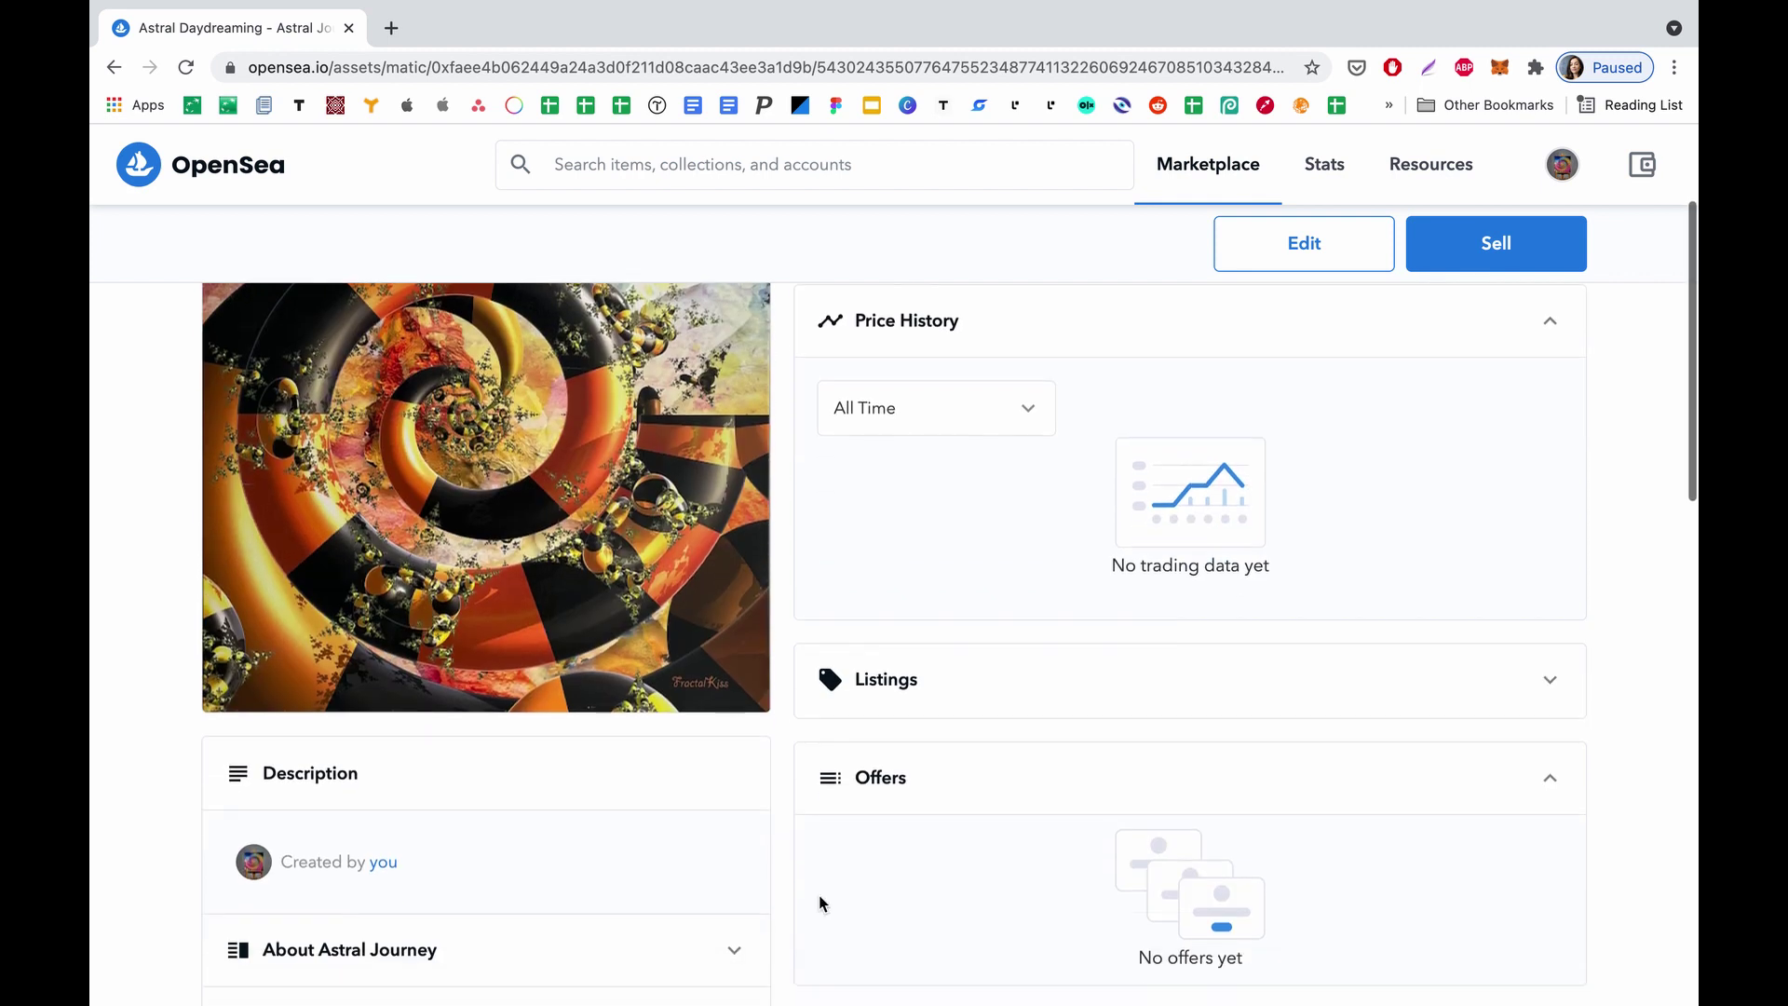
scroll(821, 904, down, 3)
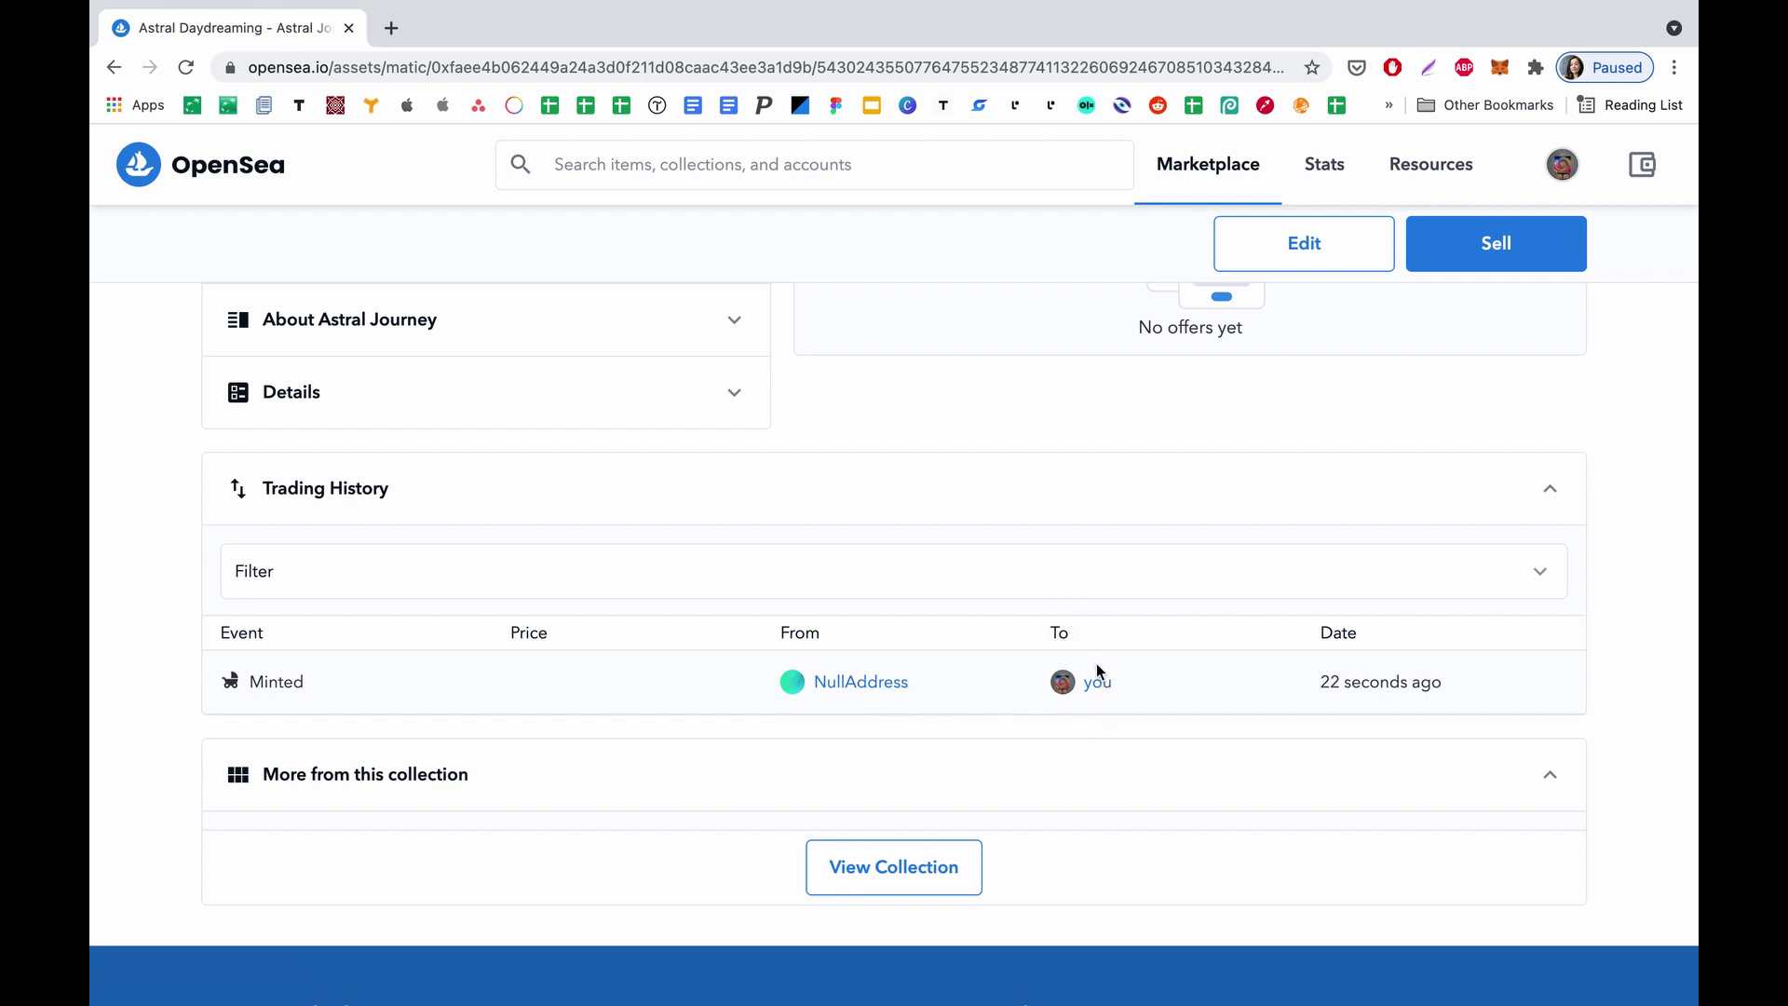
scroll(1097, 667, up, 2)
scroll(1097, 664, up, 7)
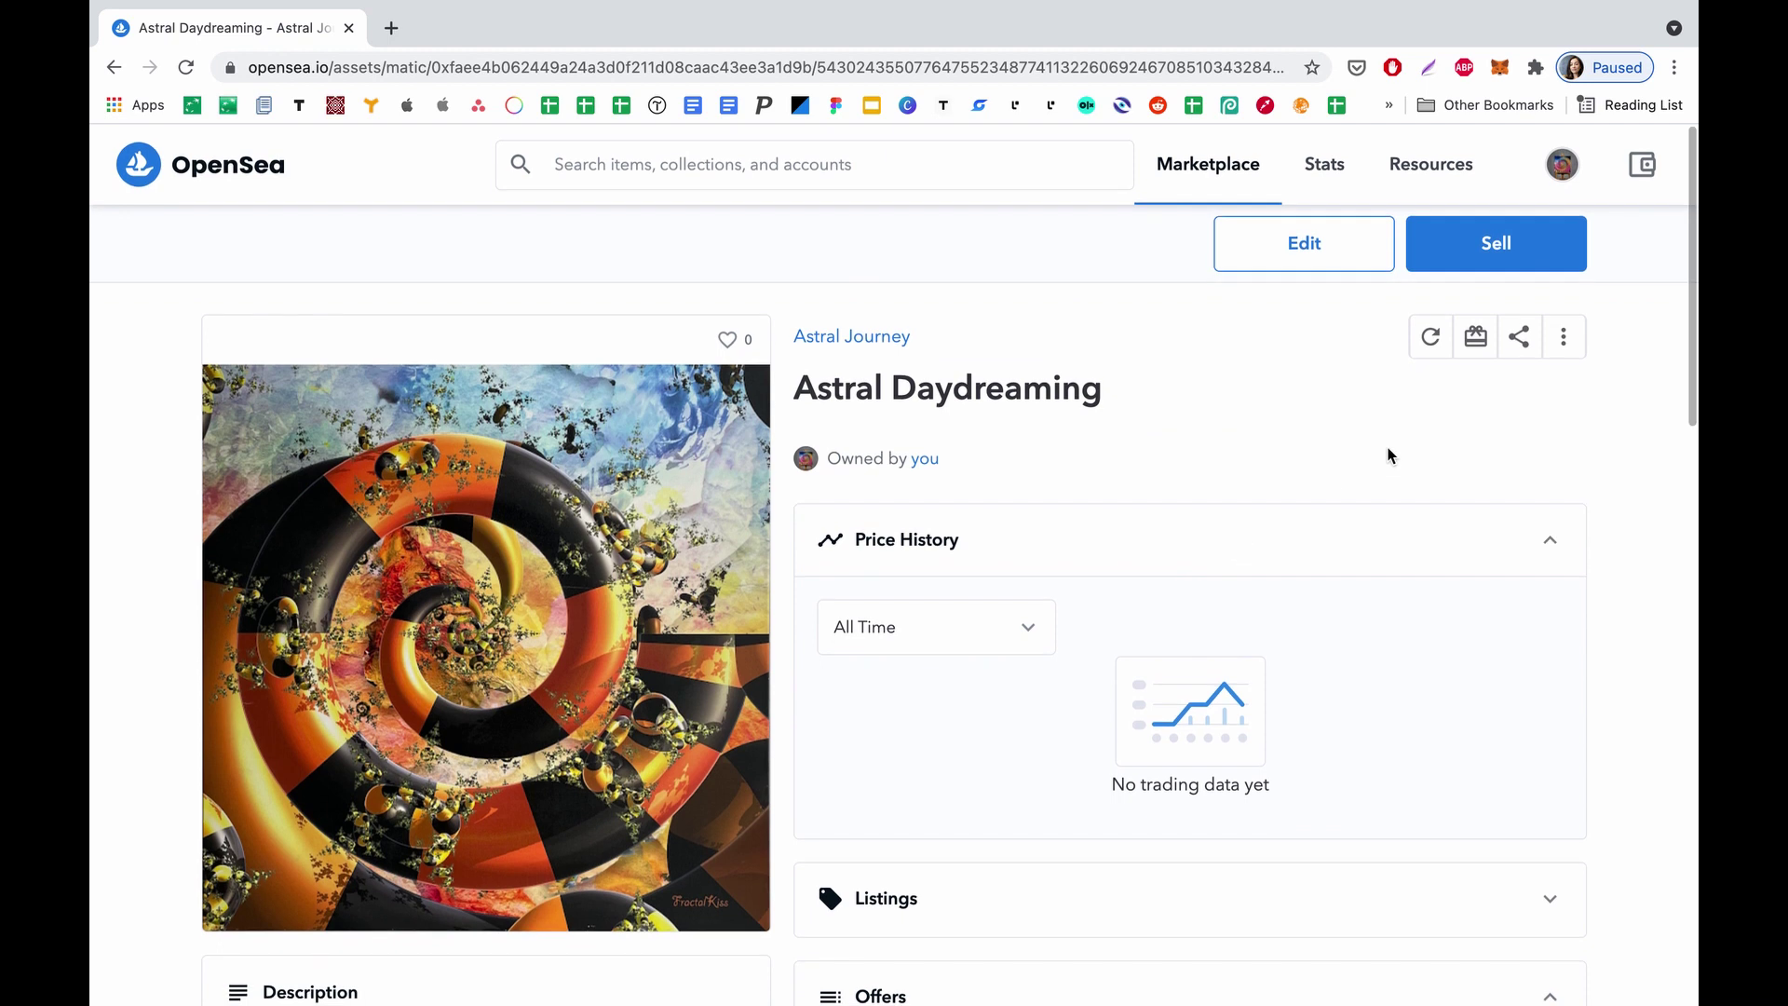
Step: Price Astral Daydreaming at 0.05 ETH (0.0437 ETH earnings) and reveal the six-month listing schedule
click(1496, 255)
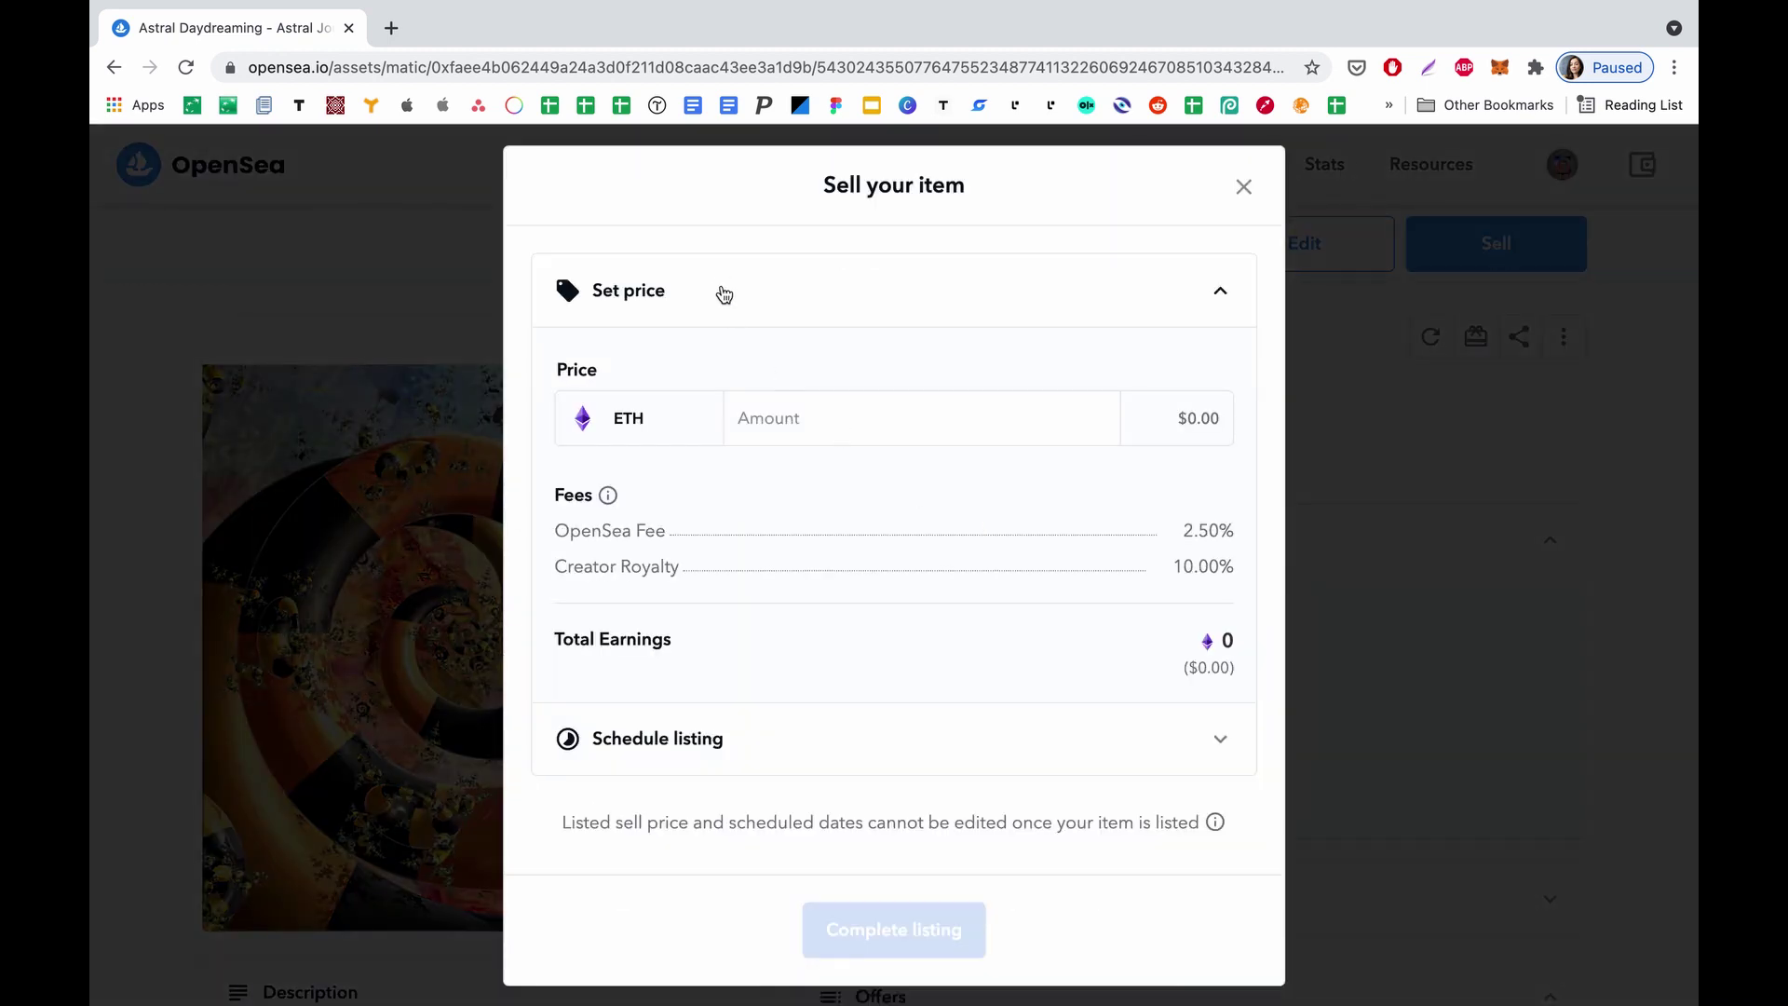
click(724, 294)
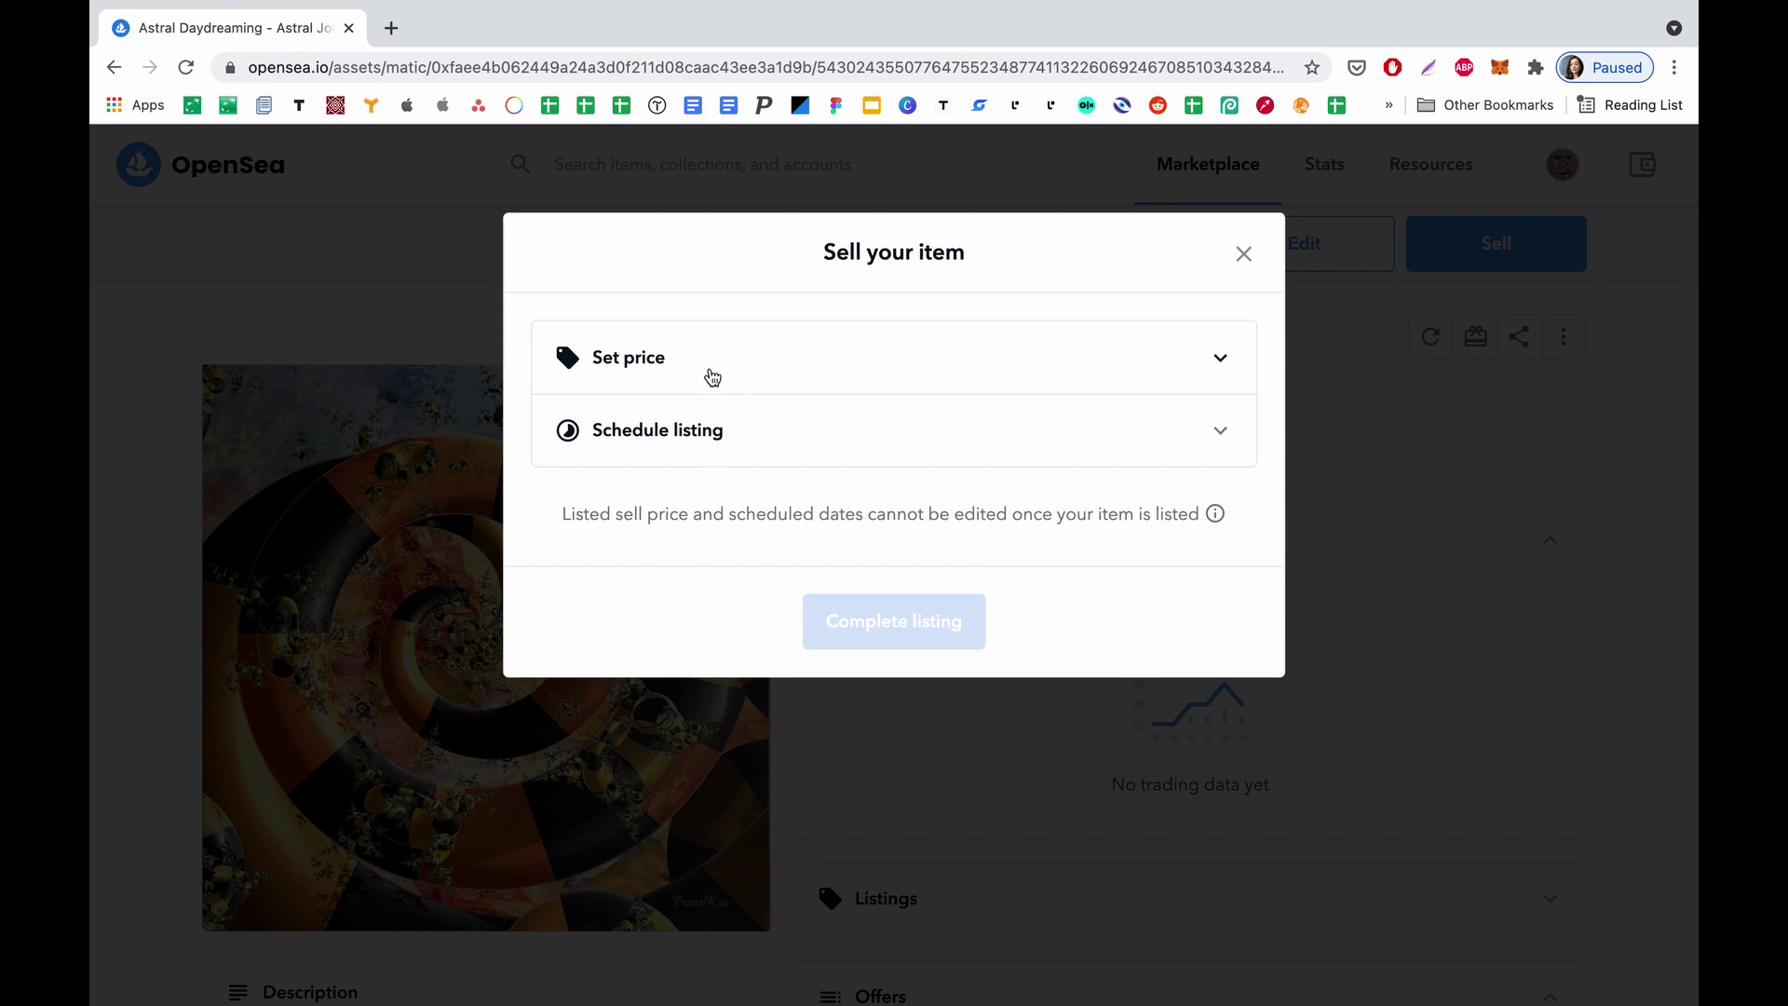
click(711, 375)
click(816, 417)
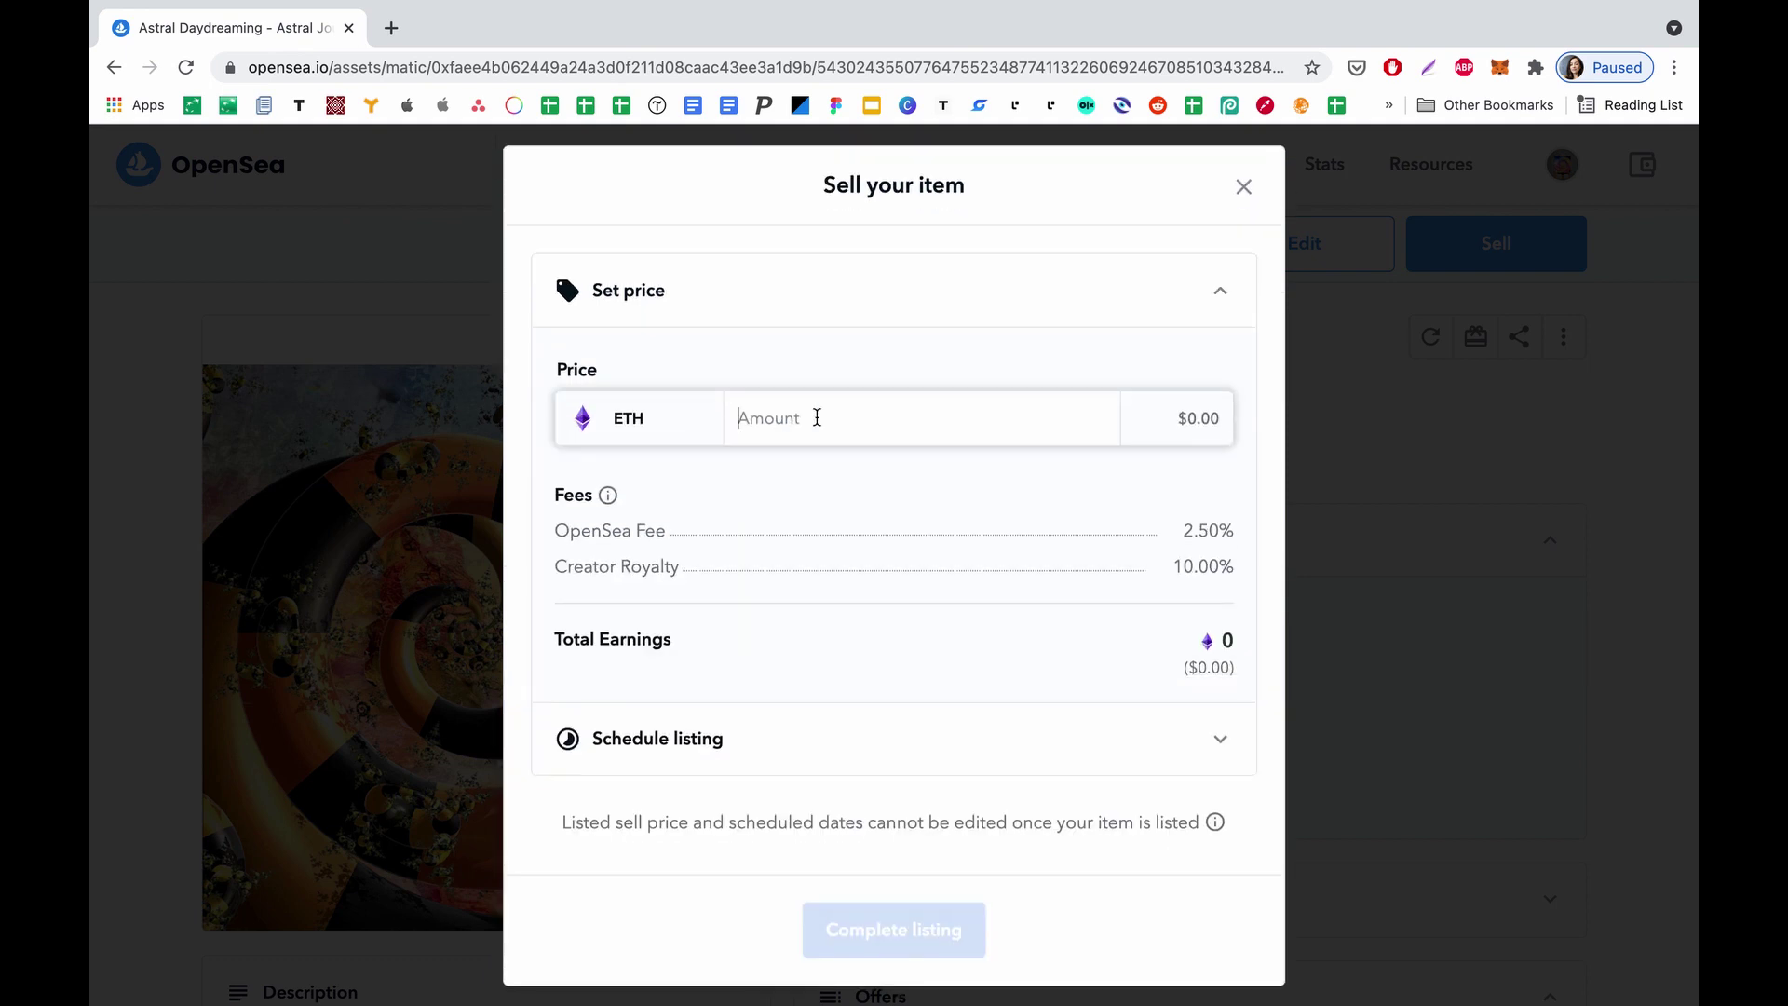
text(0.25)
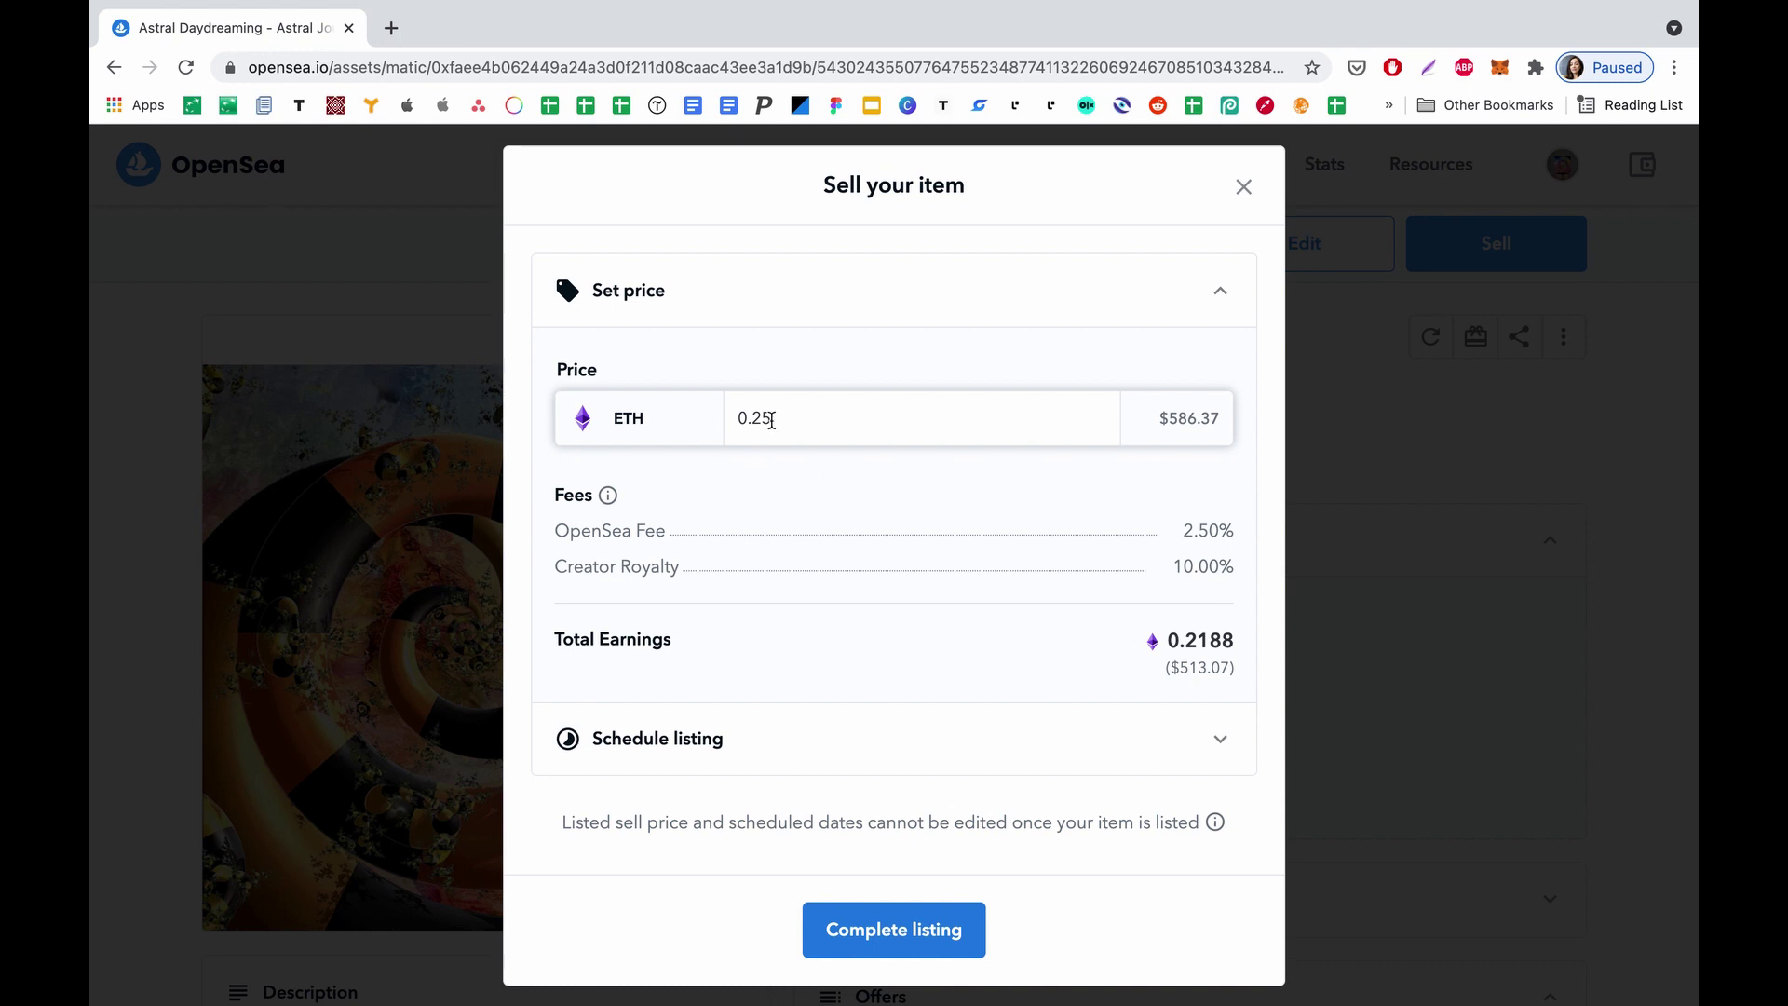
key(BackSpace)
key(BackSpace)
key(BackSpace)
text(.0)
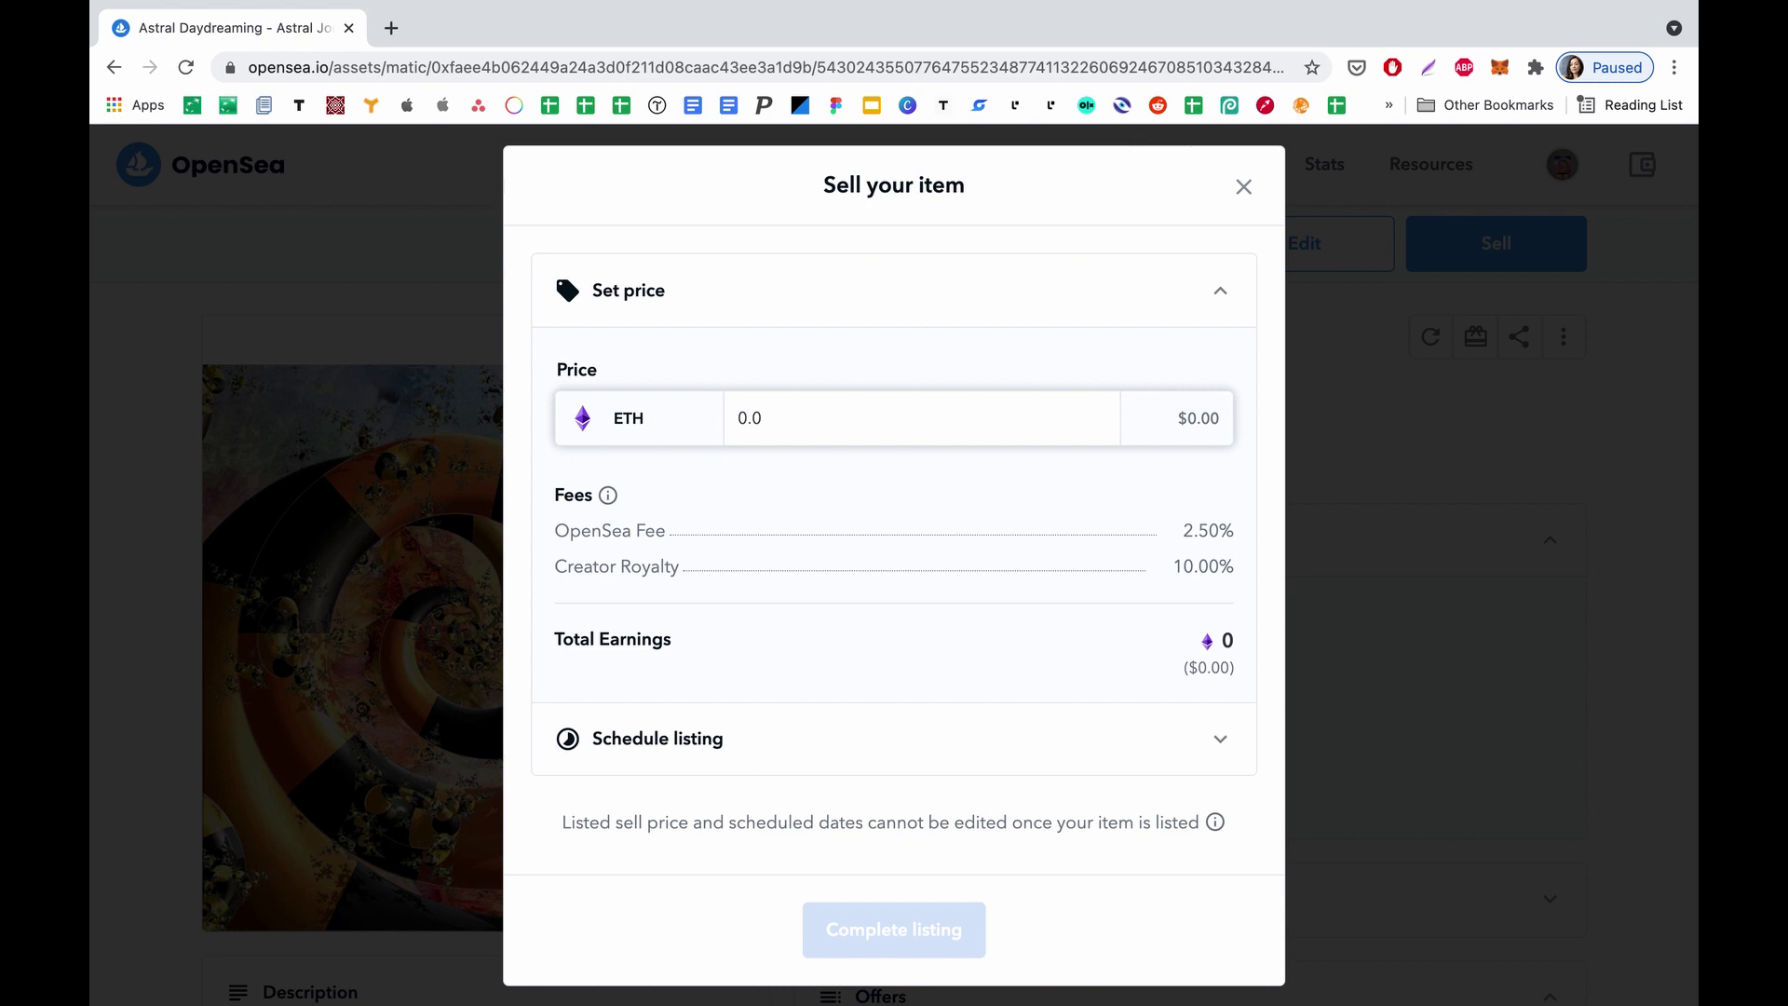
text(5)
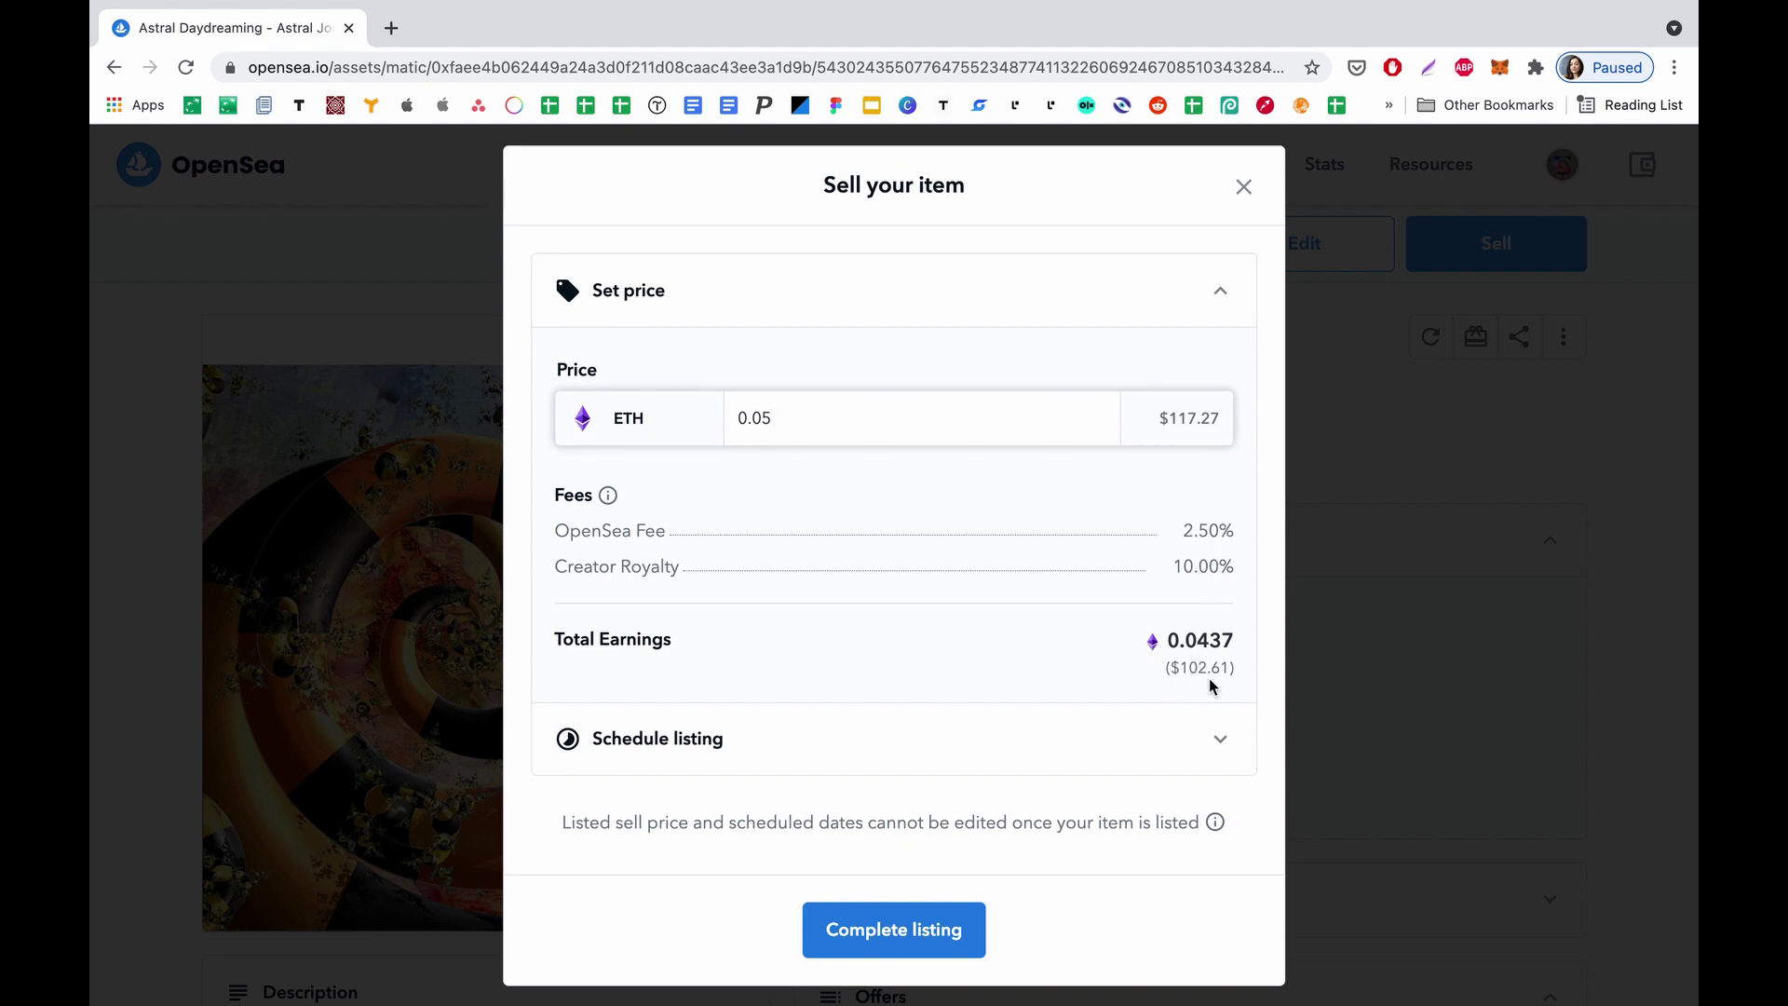
click(908, 762)
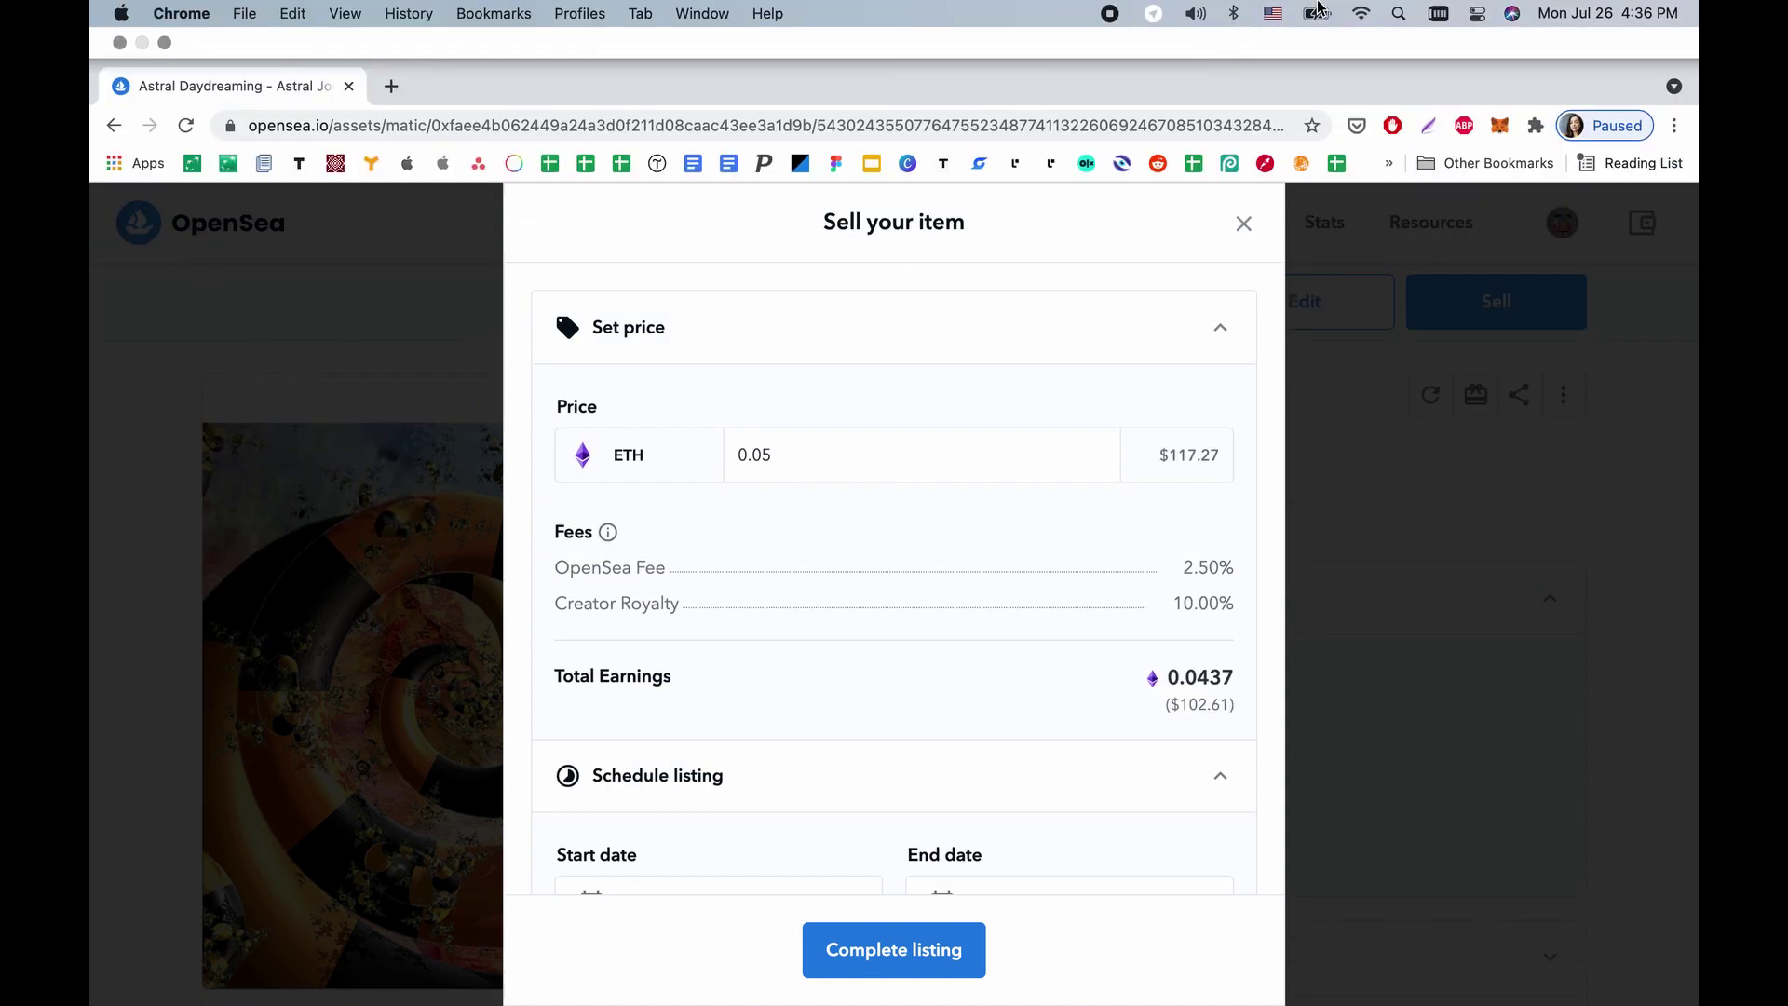
Step: Complete the 0.05 ETH listing and start the Wrapped Ether currency unlock
click(888, 950)
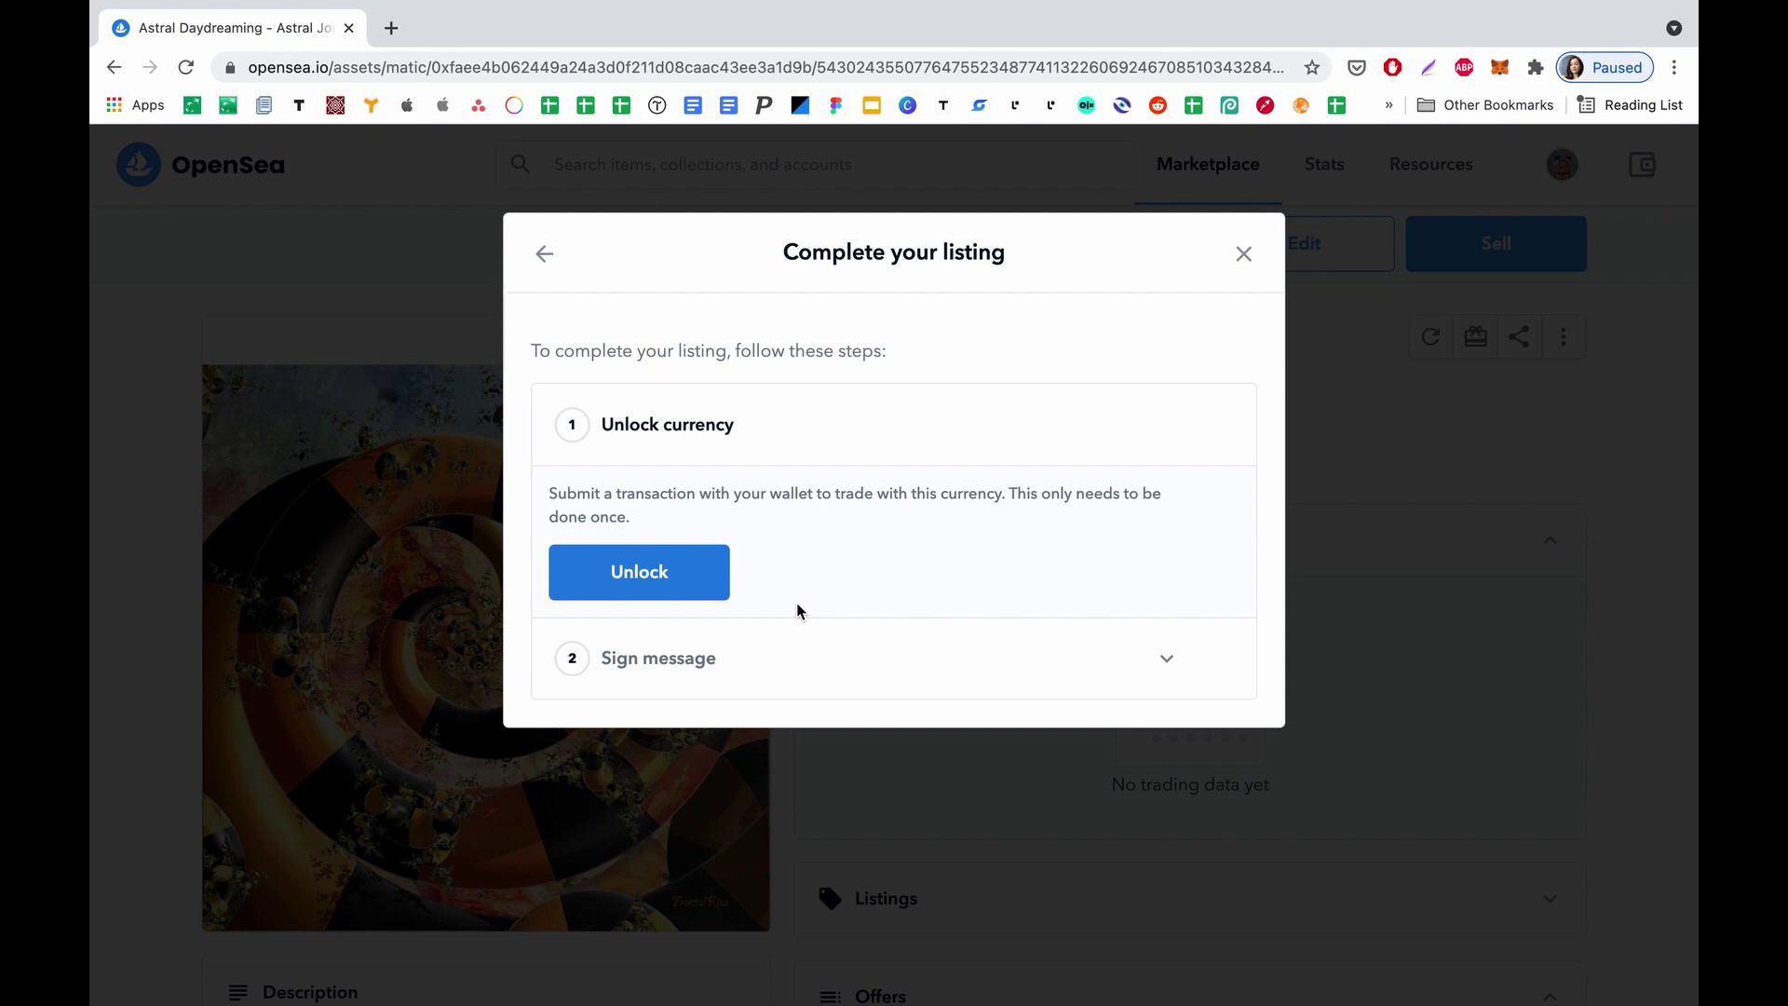
click(639, 582)
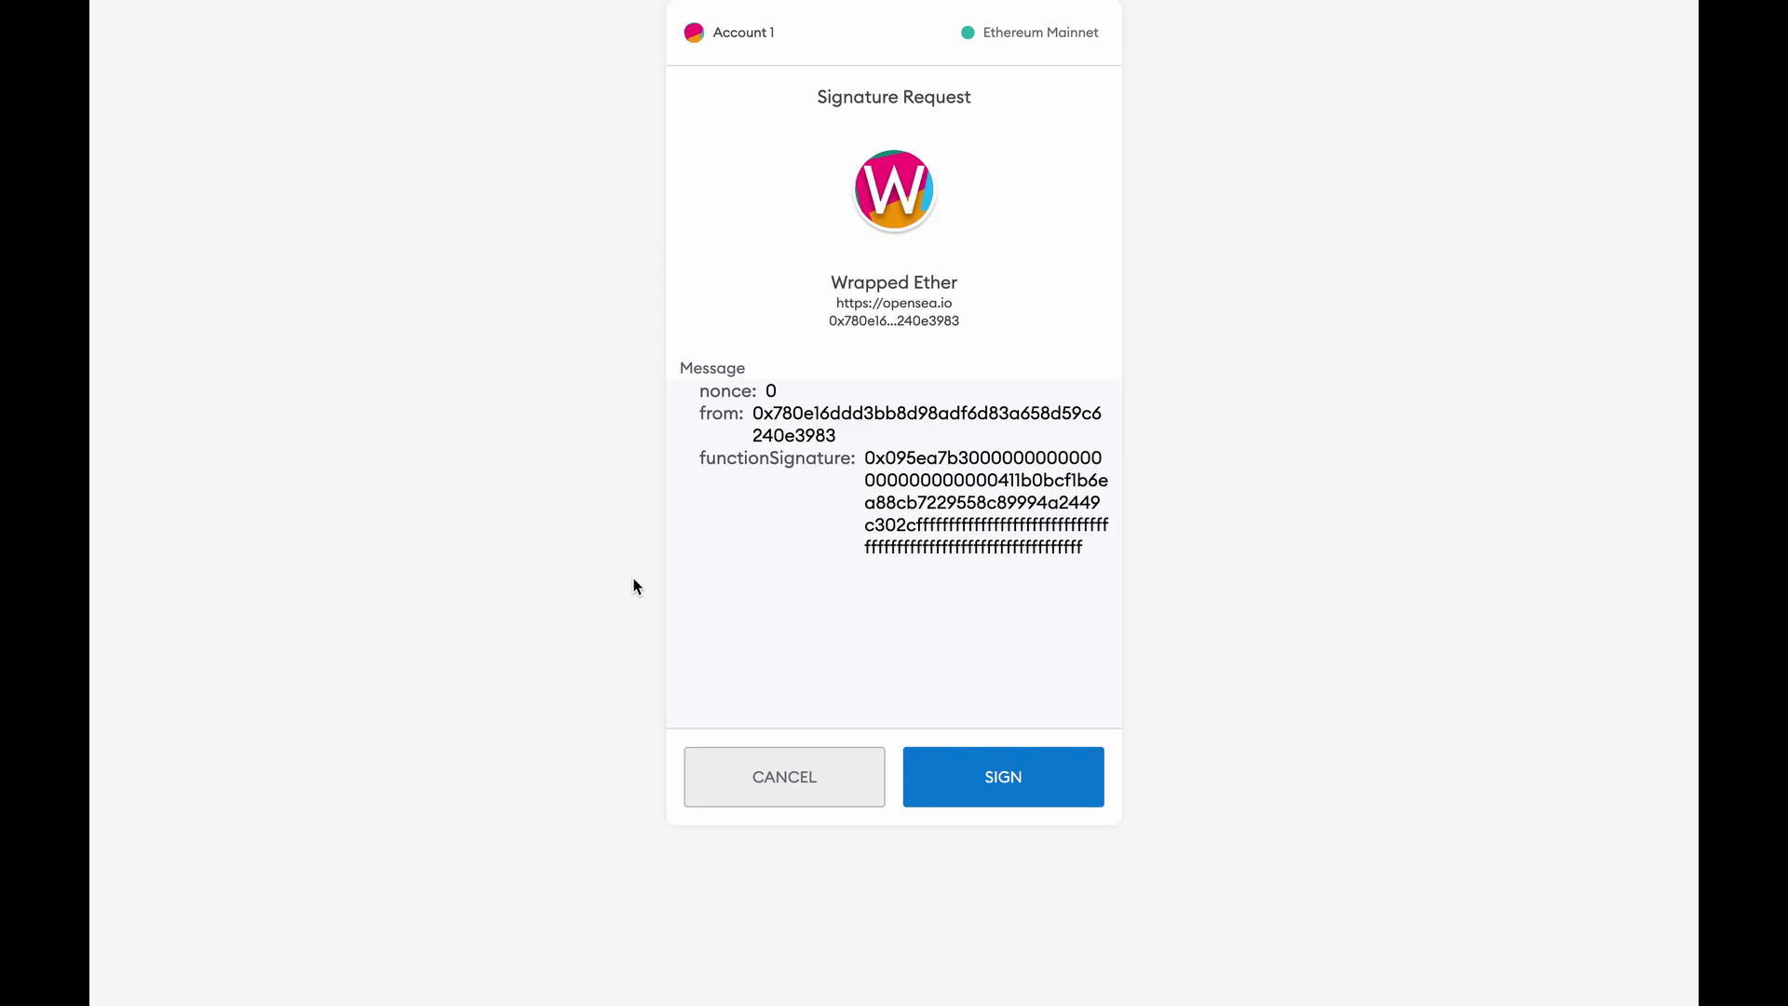
Step: Approve the Wrapped Ether unlock and sign the listing message in MetaMask
click(978, 781)
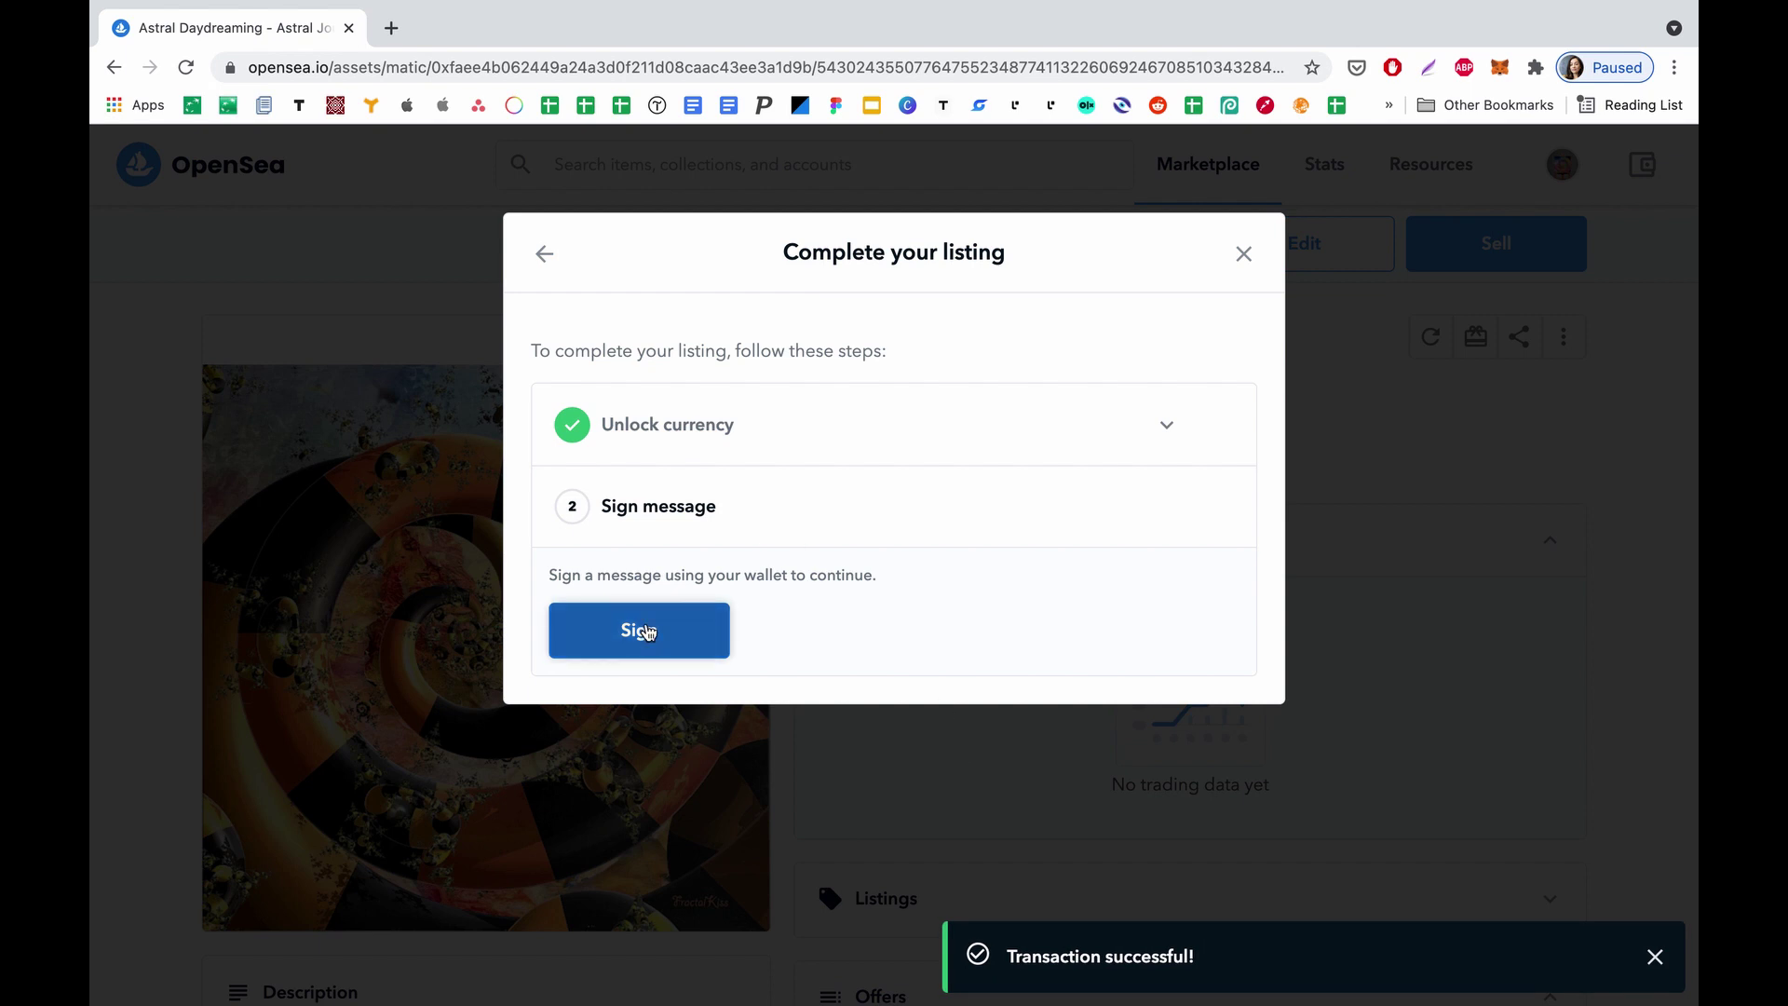
click(649, 632)
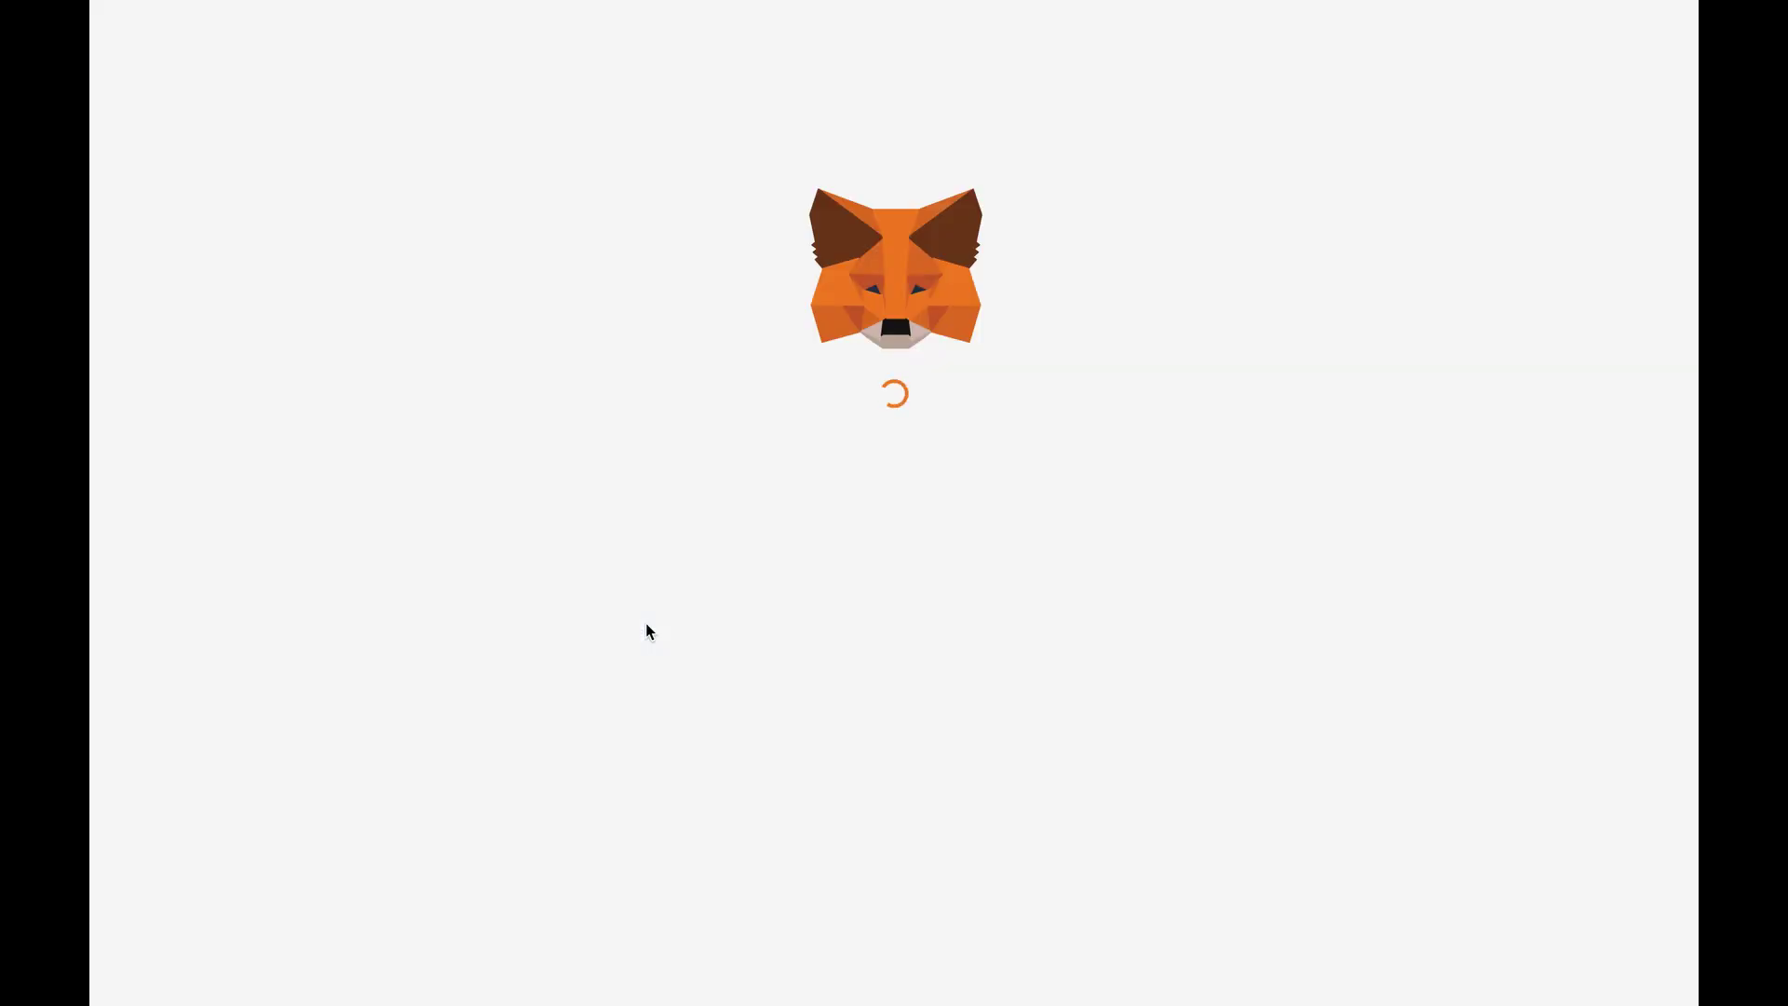
click(977, 646)
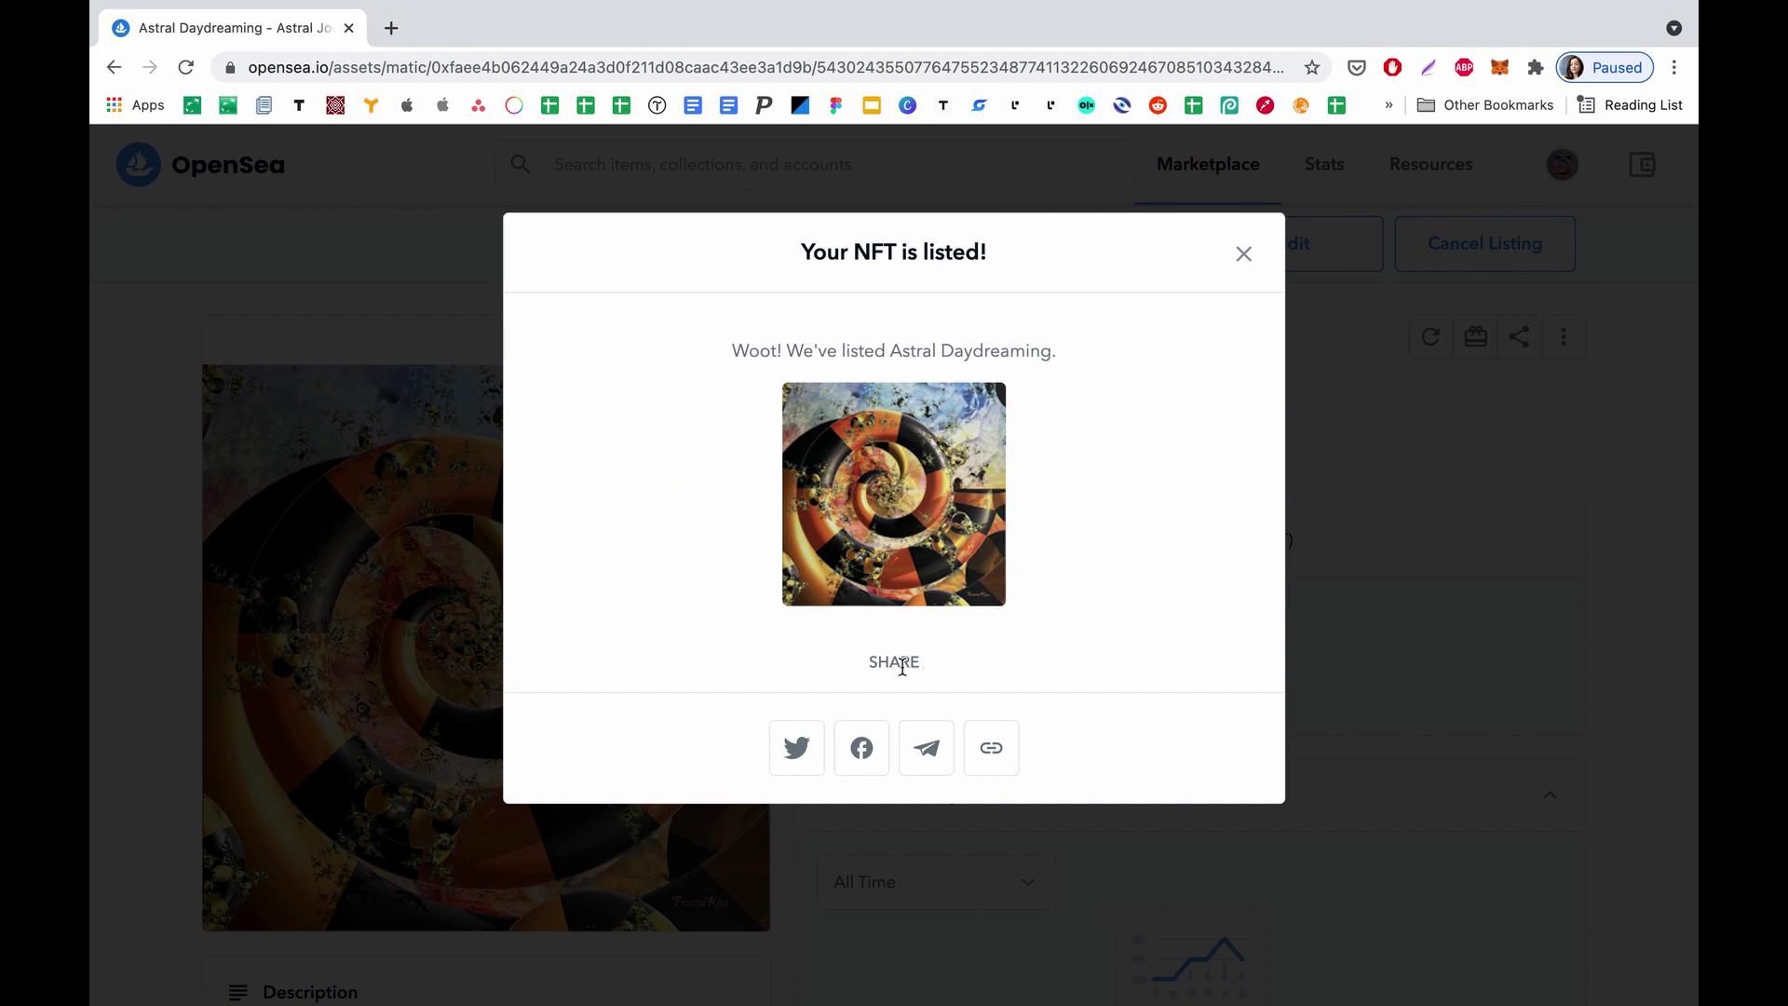
Step: Tweet 'Check out my NFT listing on OpenSea!' with the listing link
click(798, 750)
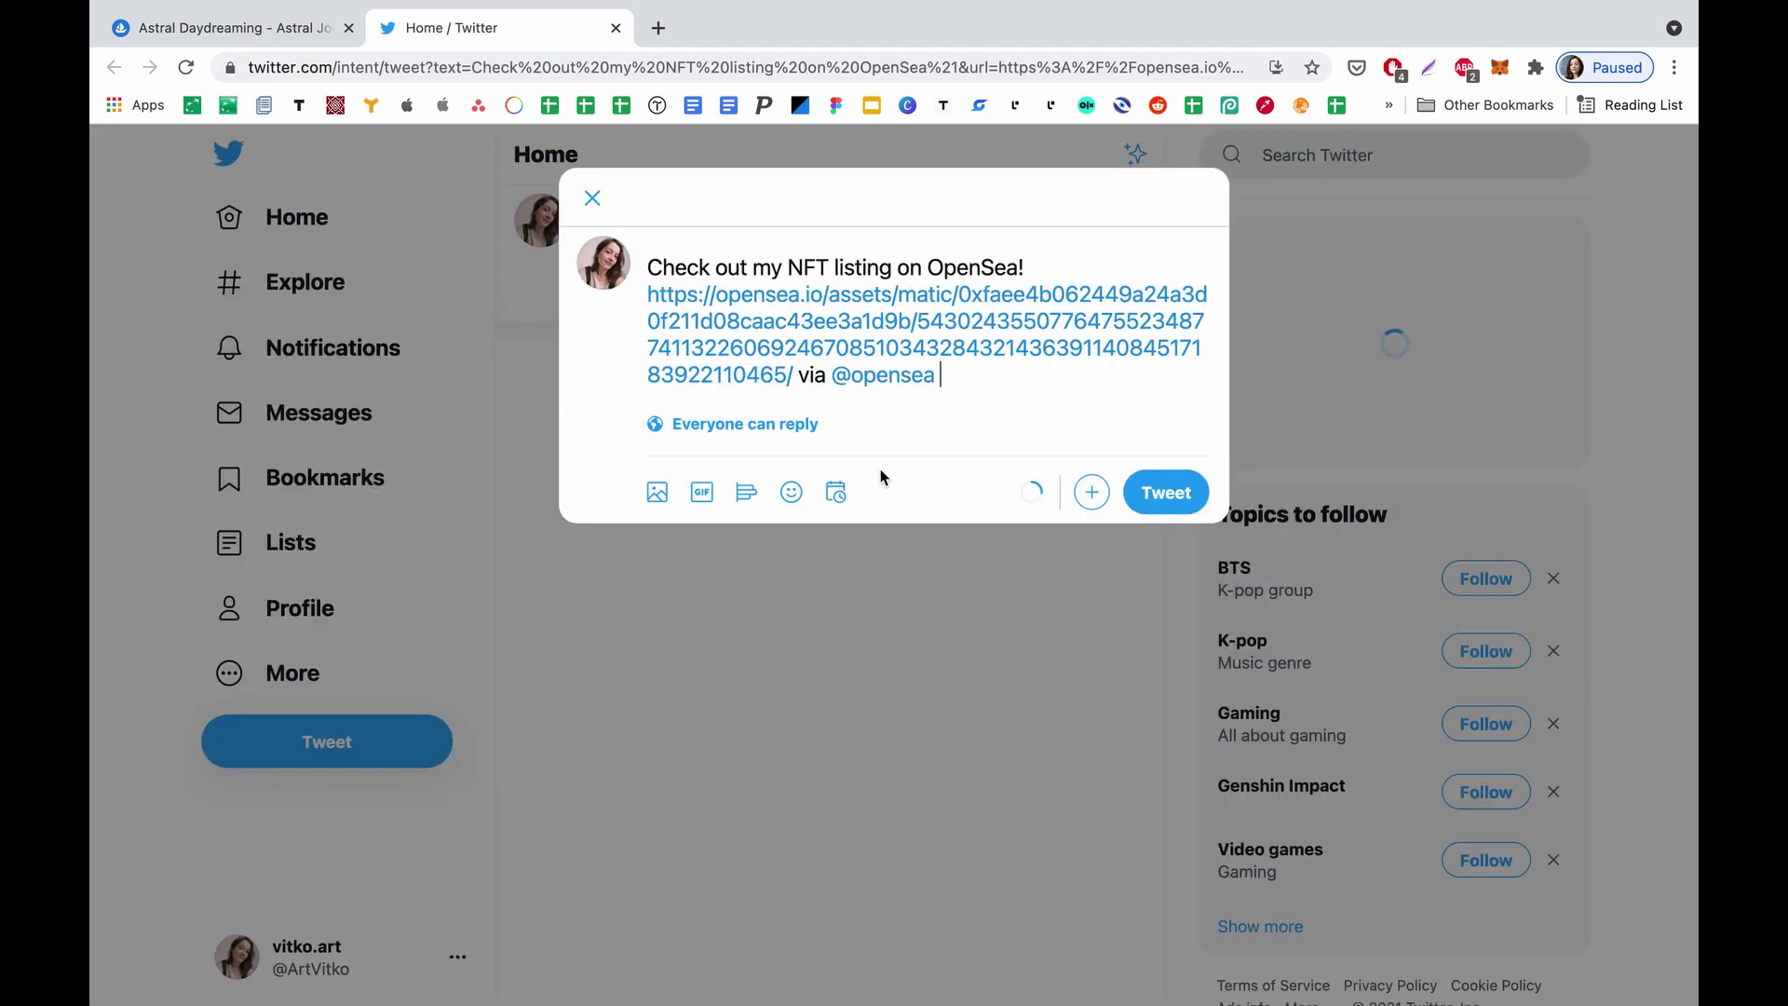
click(1160, 499)
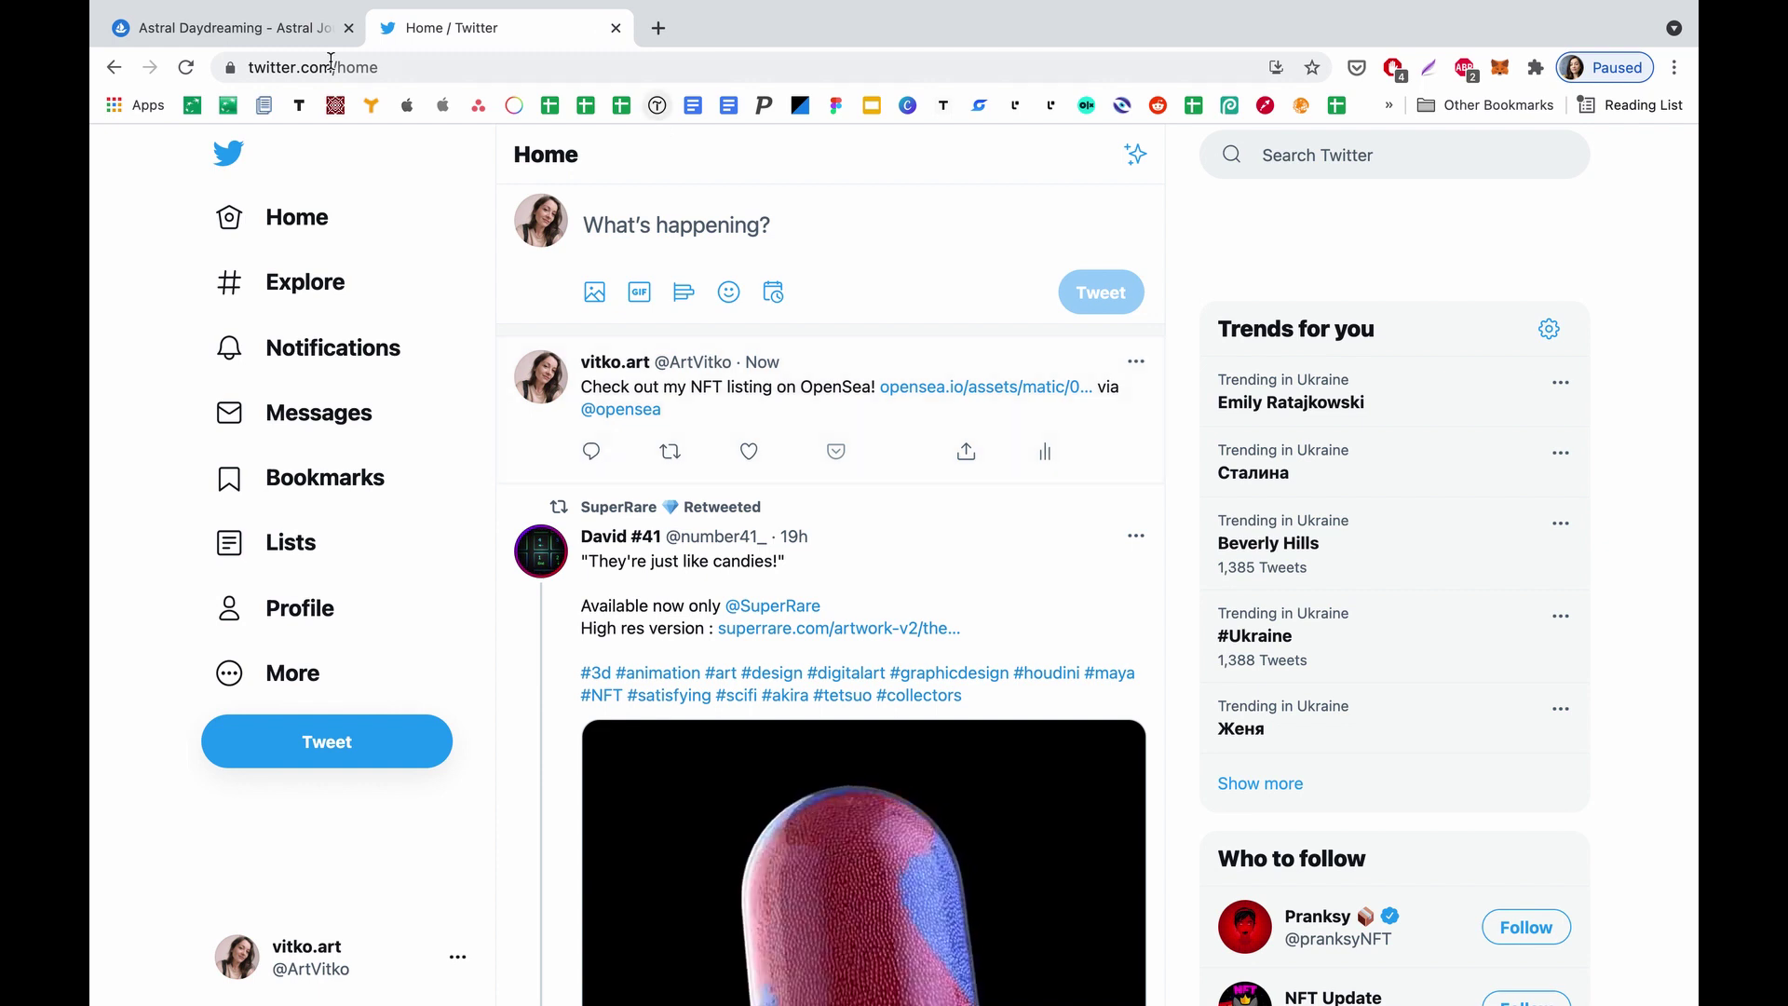
Step: Reload the Astral Daydreaming page and check it shows 0.05 ETH, ending in 184 days
click(269, 39)
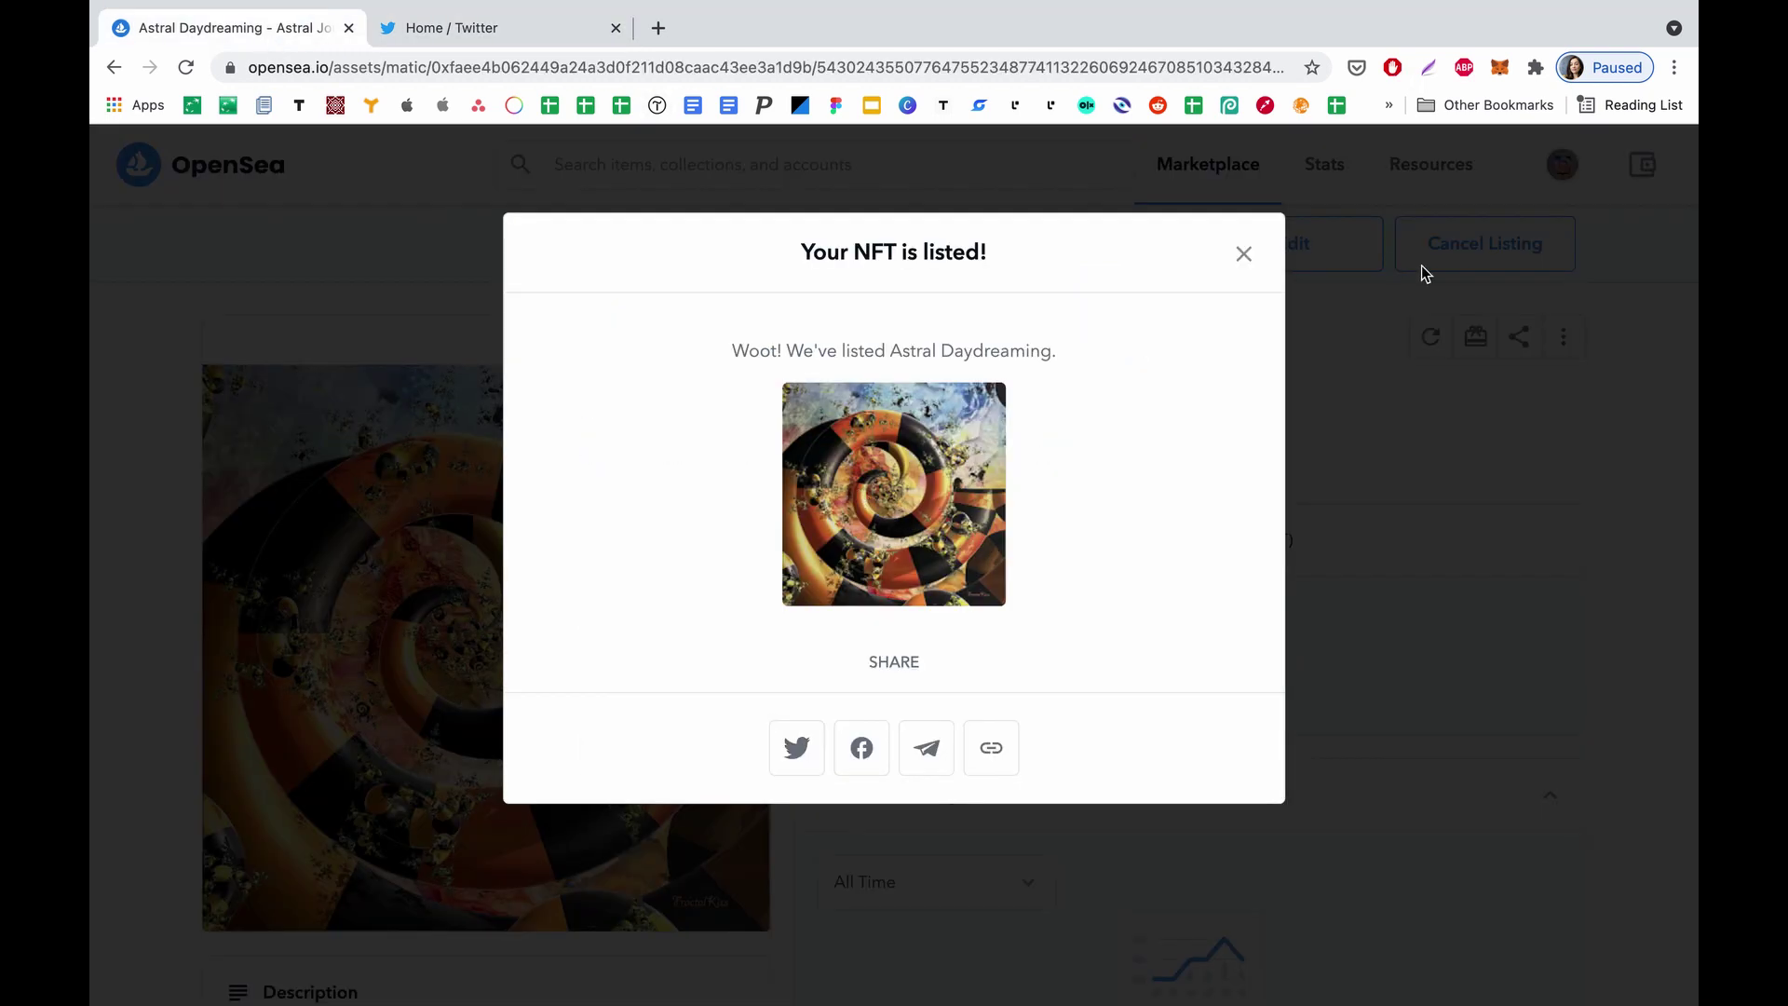
click(1243, 257)
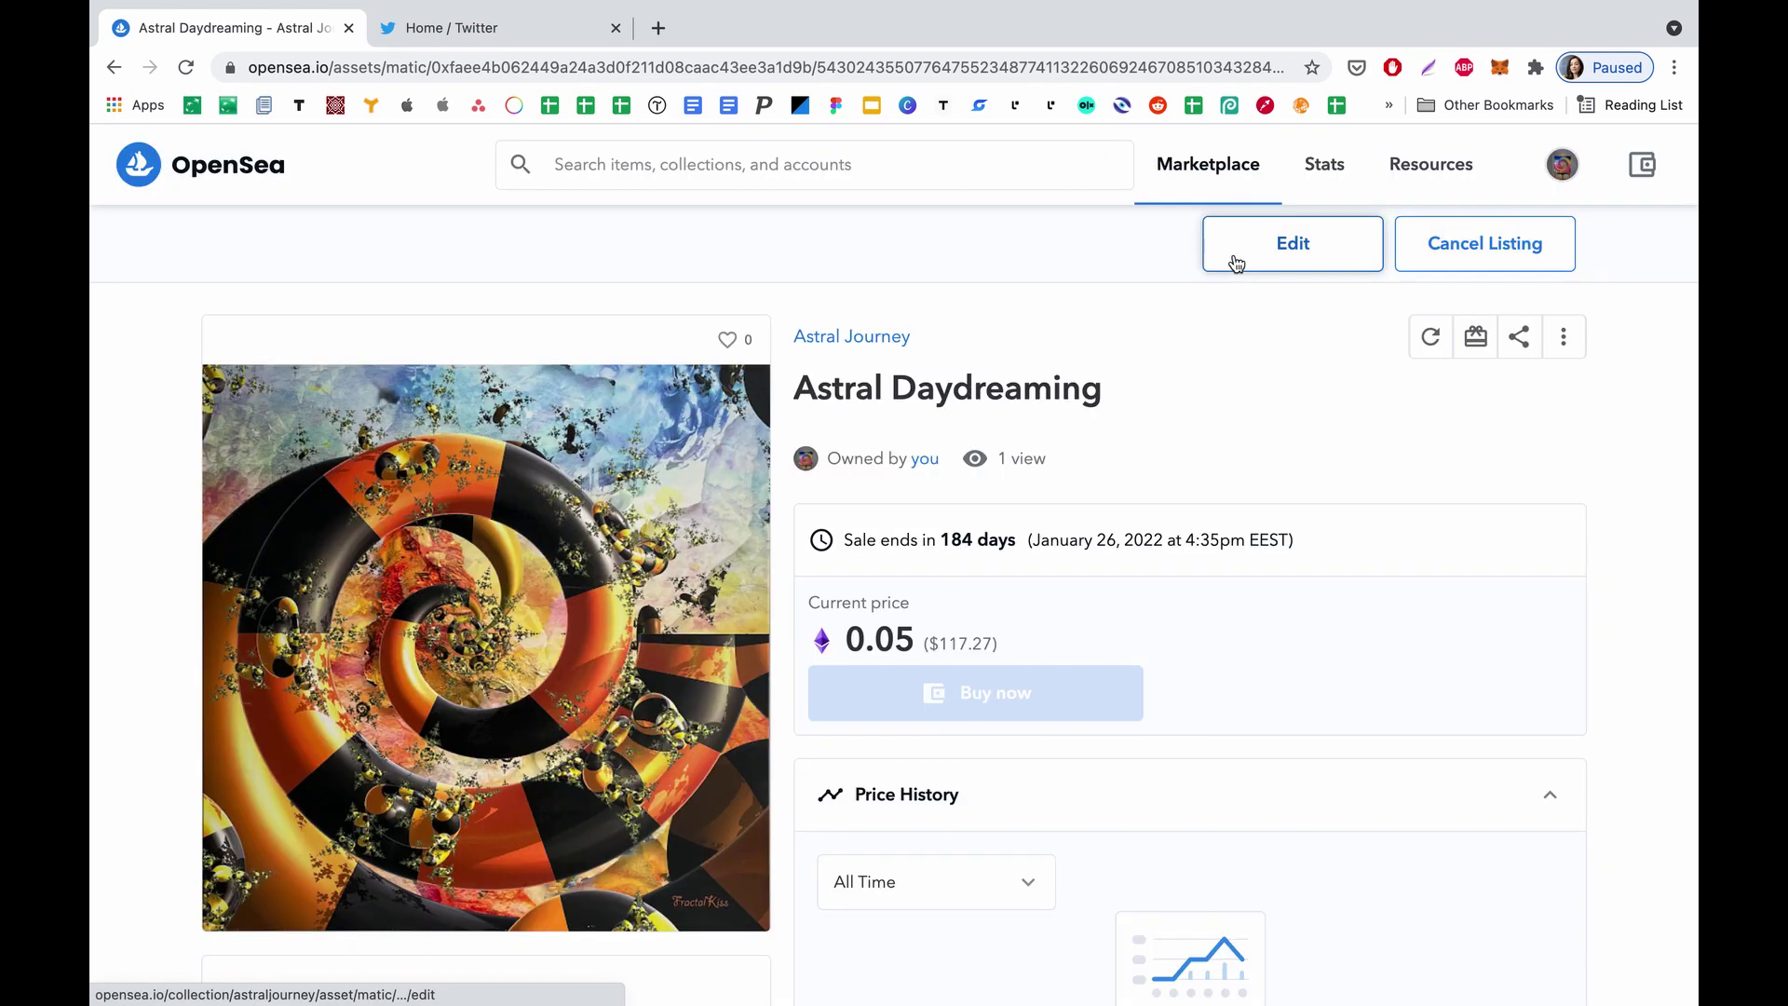
click(185, 67)
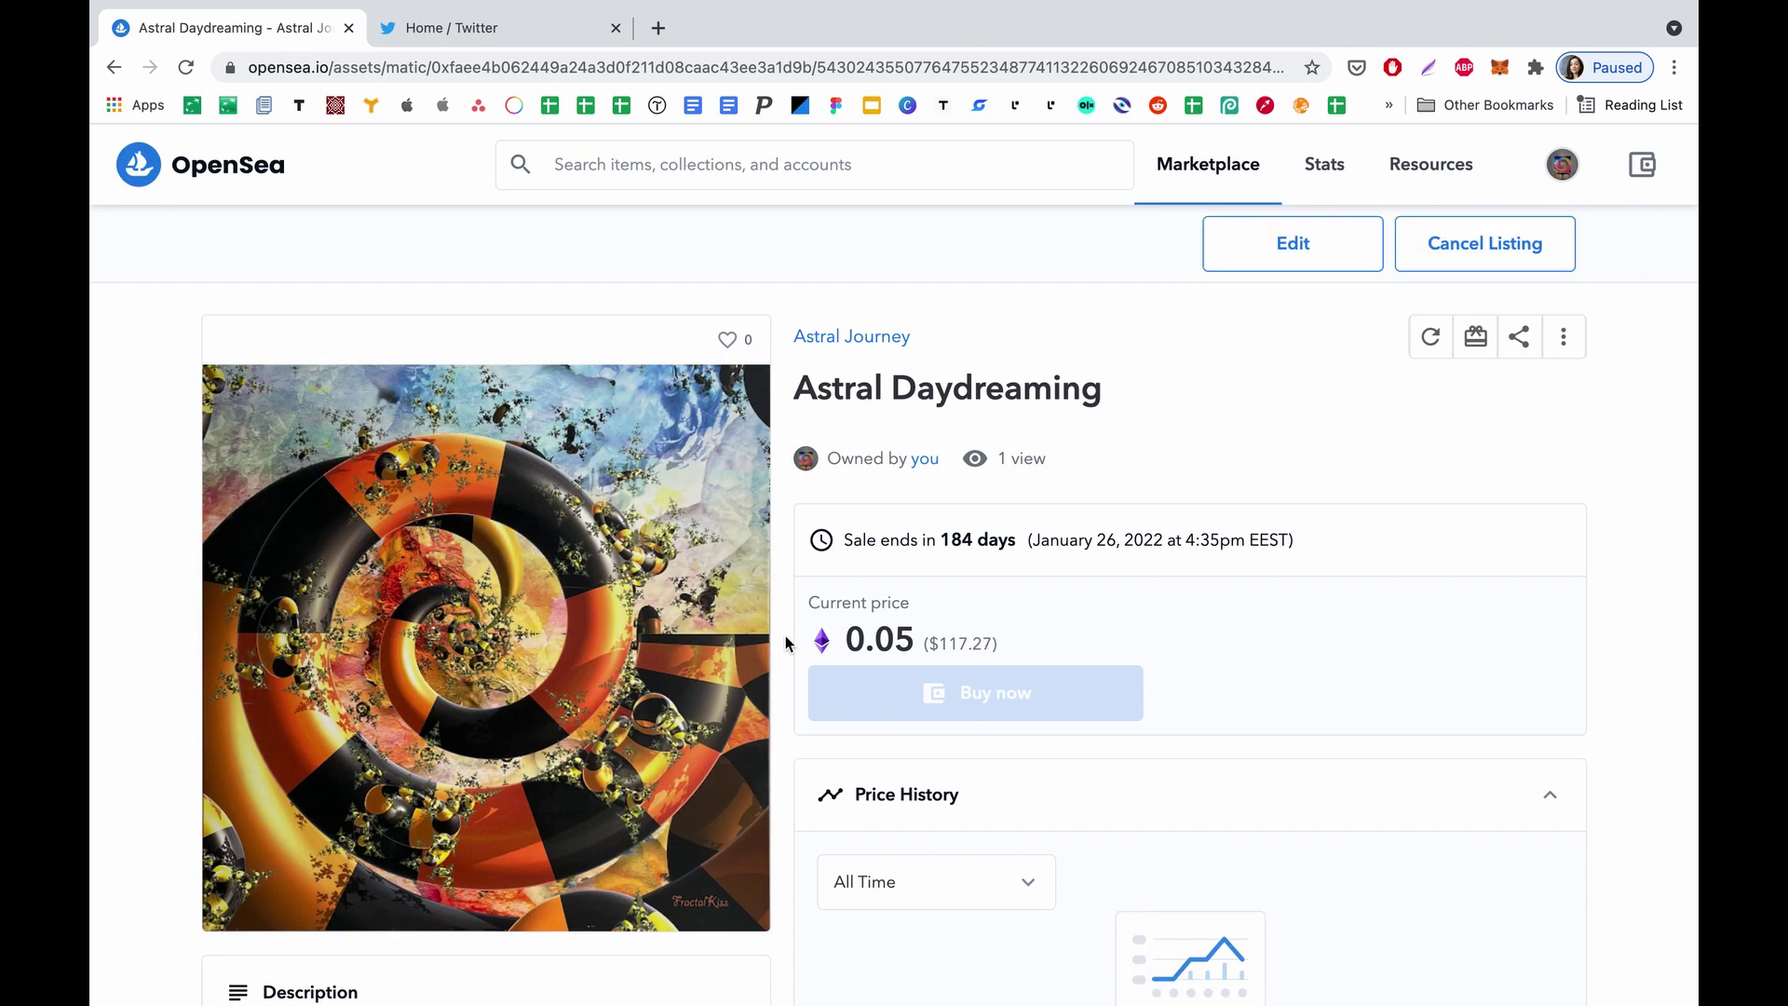
scroll(785, 635, down, 8)
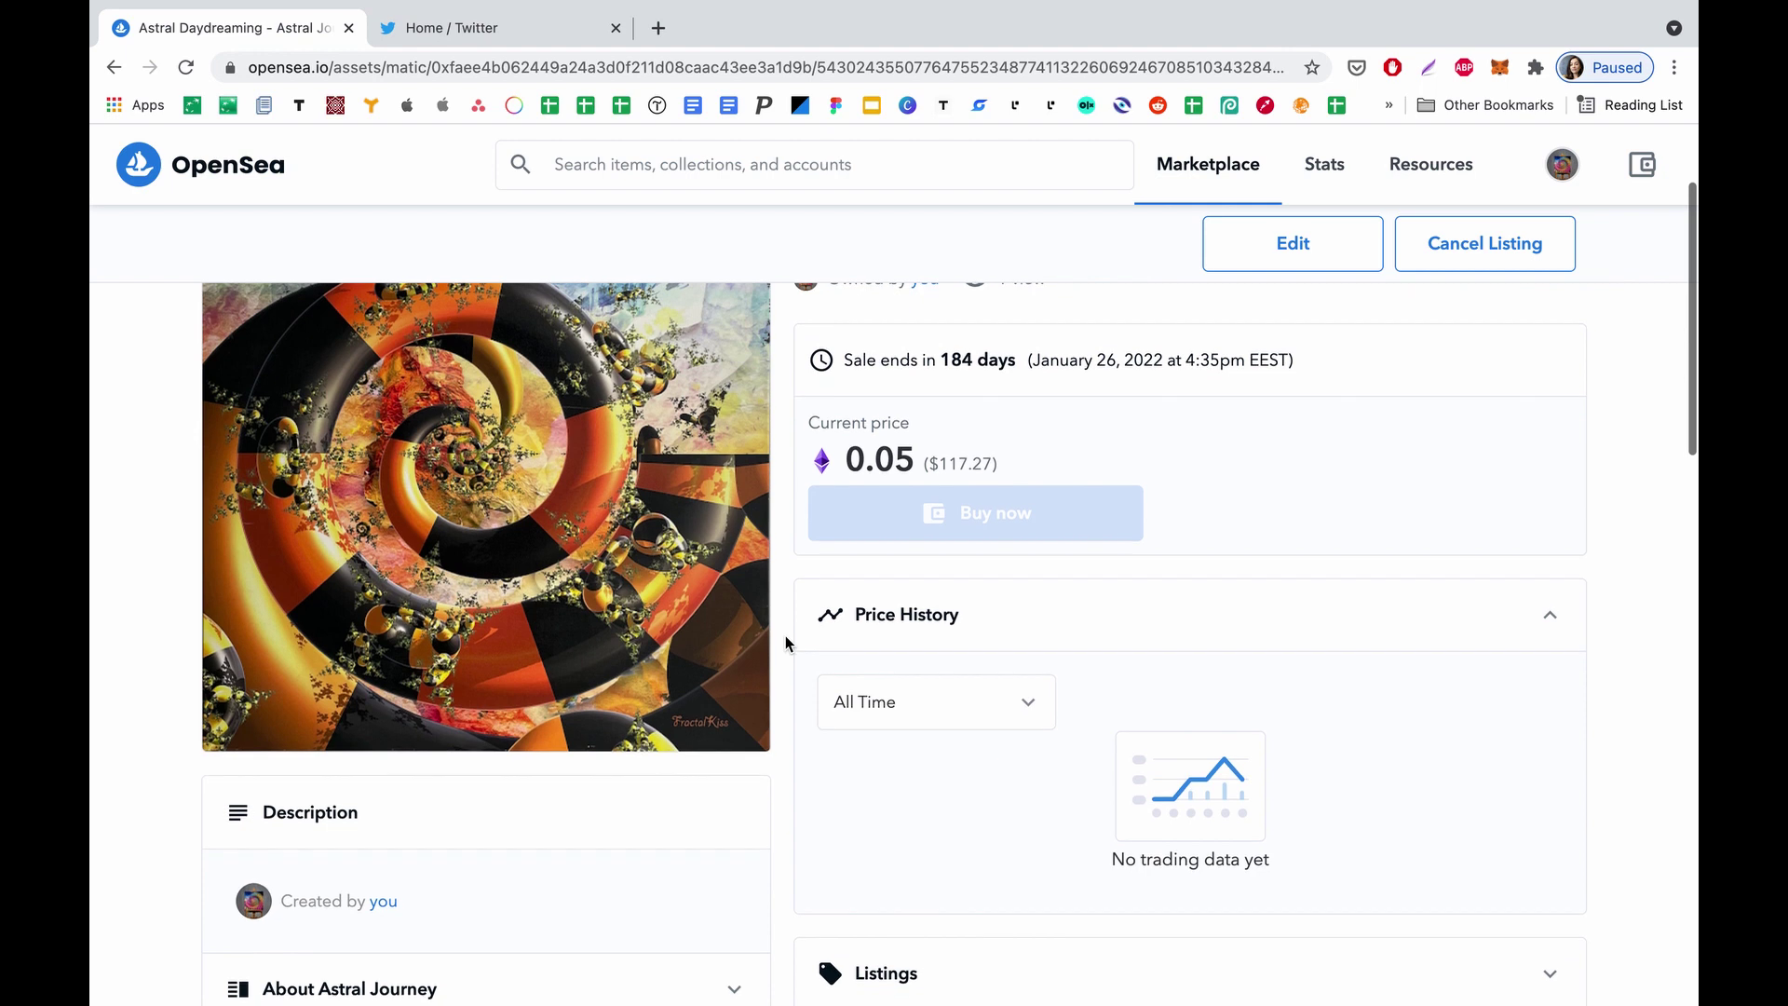
scroll(785, 643, up, 10)
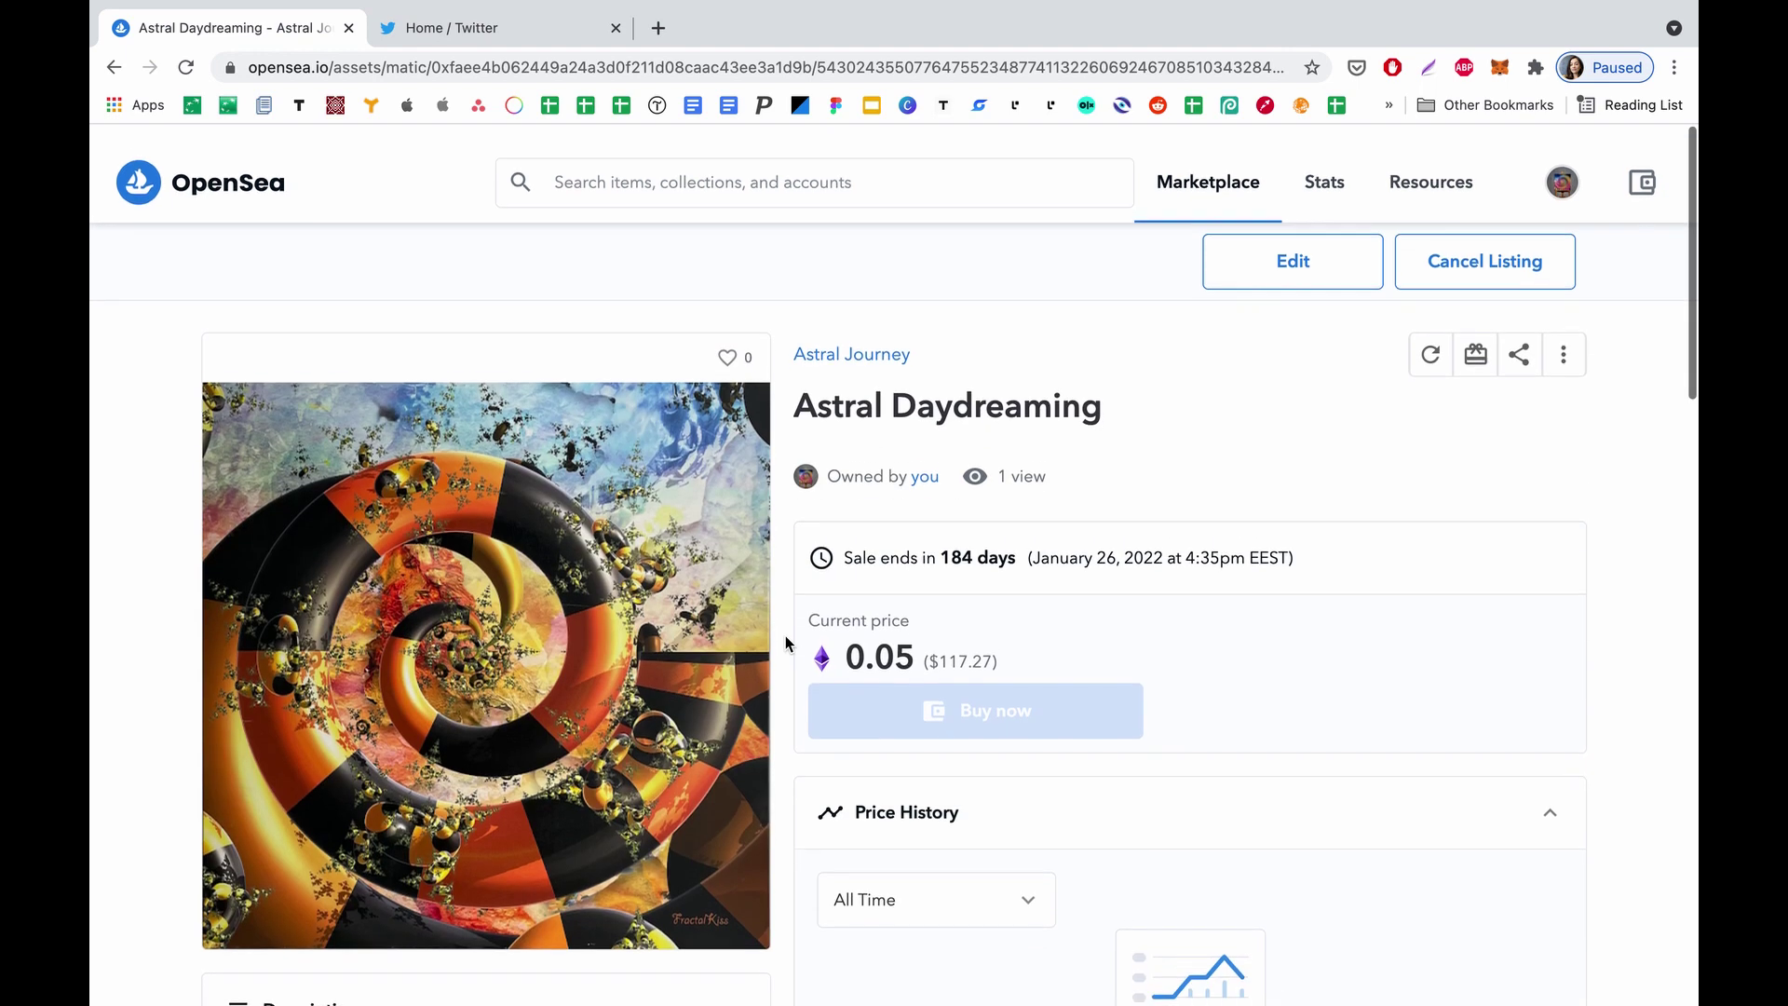